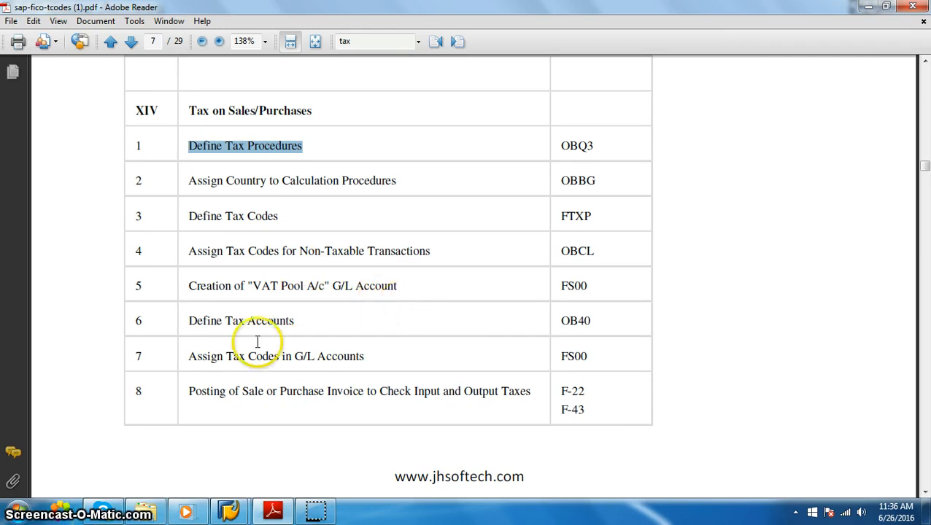
# Review the Tax on Sales/Purchases configuration list, from defining tax accounts through posting sale or purchase invoices
pyautogui.moveTo(189, 321); pyautogui.dragTo(294, 321)
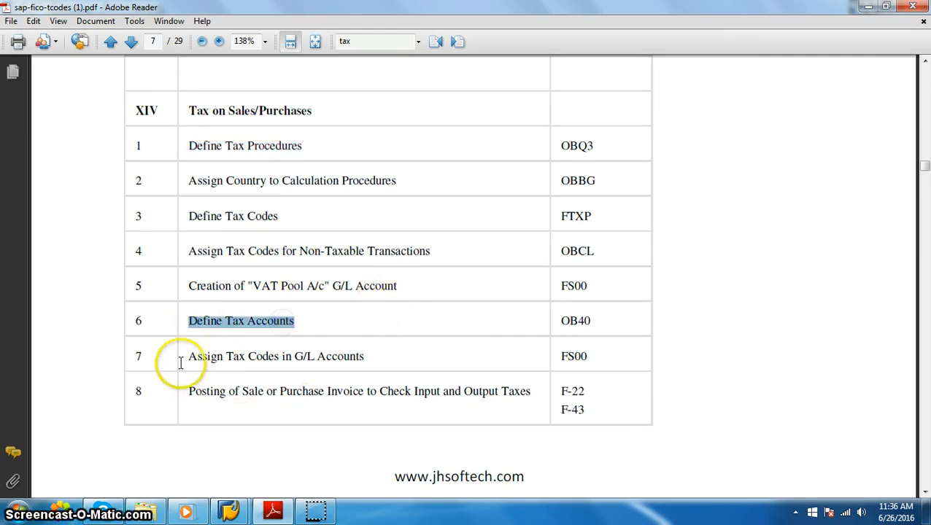
pyautogui.moveTo(188, 356); pyautogui.dragTo(339, 362)
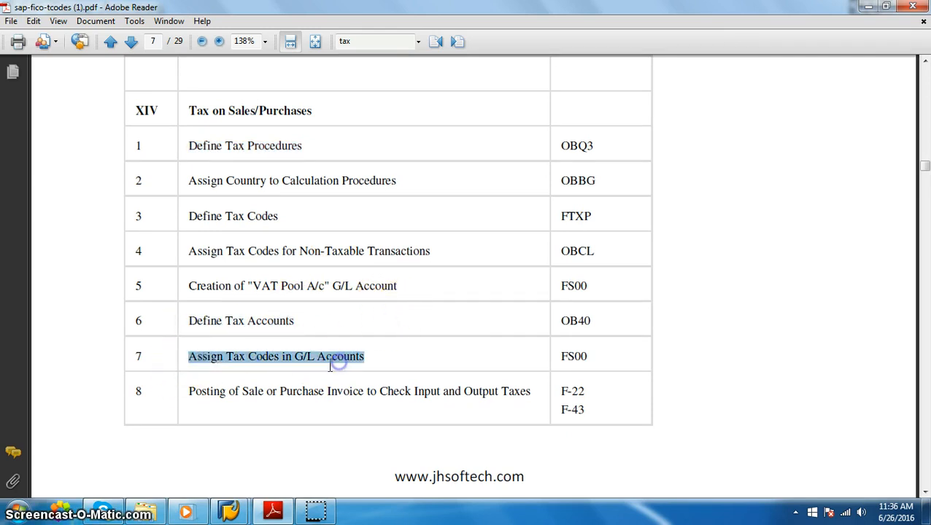
pyautogui.moveTo(189, 393); pyautogui.dragTo(469, 393)
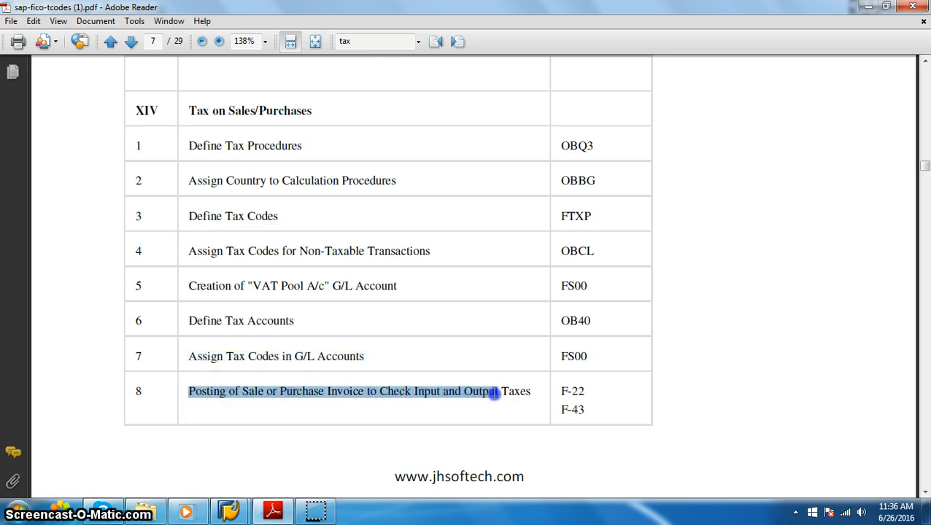
pyautogui.click(744, 430)
pyautogui.scroll(-5, 520, 442)
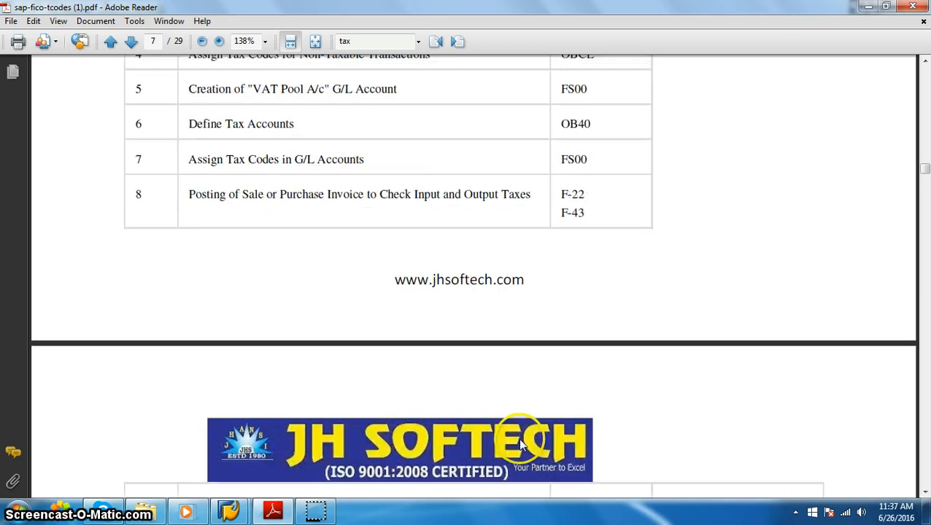
pyautogui.scroll(6, 519, 443)
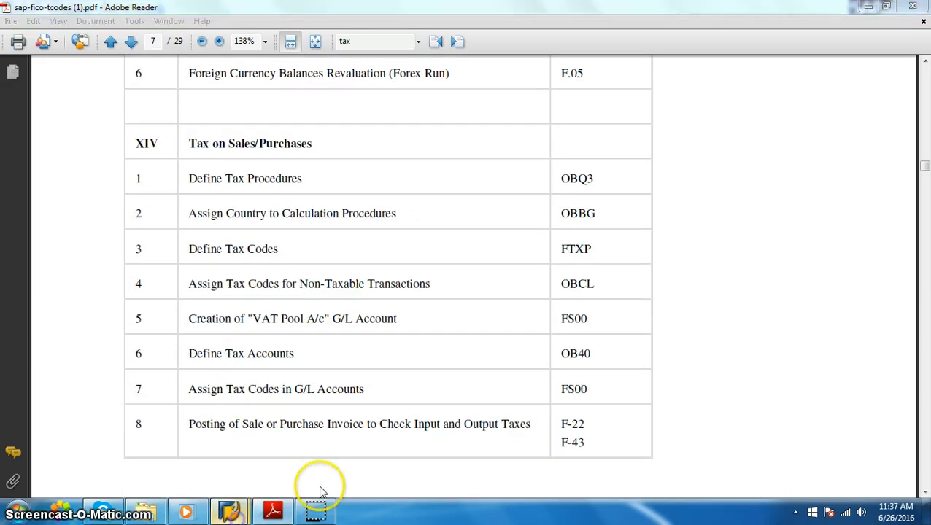
# Look up the Define Tax Procedures code in the PDF list and open transaction OBQ3 in SAP
pyautogui.click(353, 475)
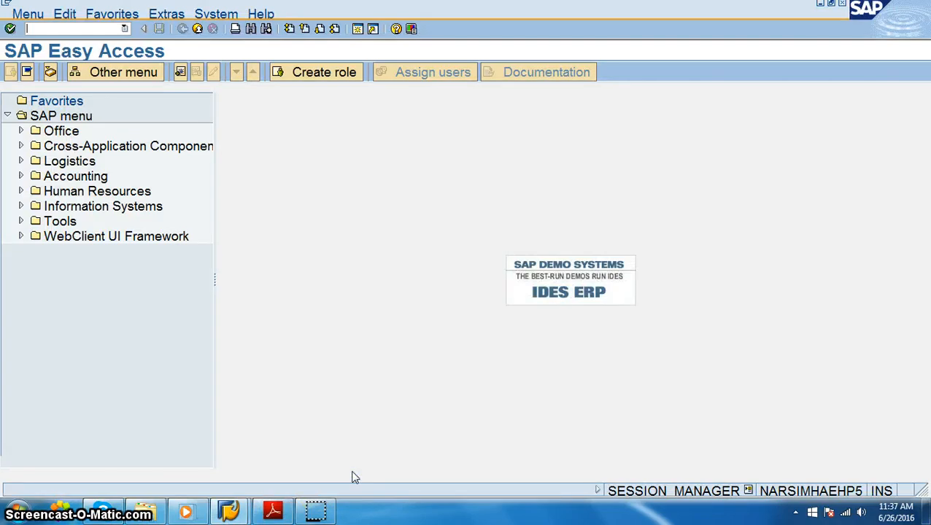
pyautogui.hotkey('alt', 'Tab')
pyautogui.moveTo(560, 186); pyautogui.dragTo(620, 183)
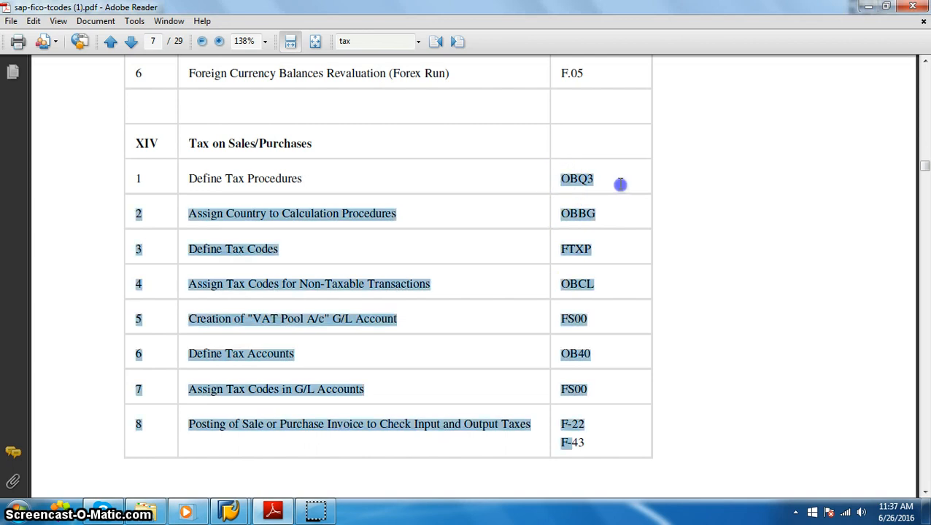
pyautogui.hotkey('alt', 'Tab')
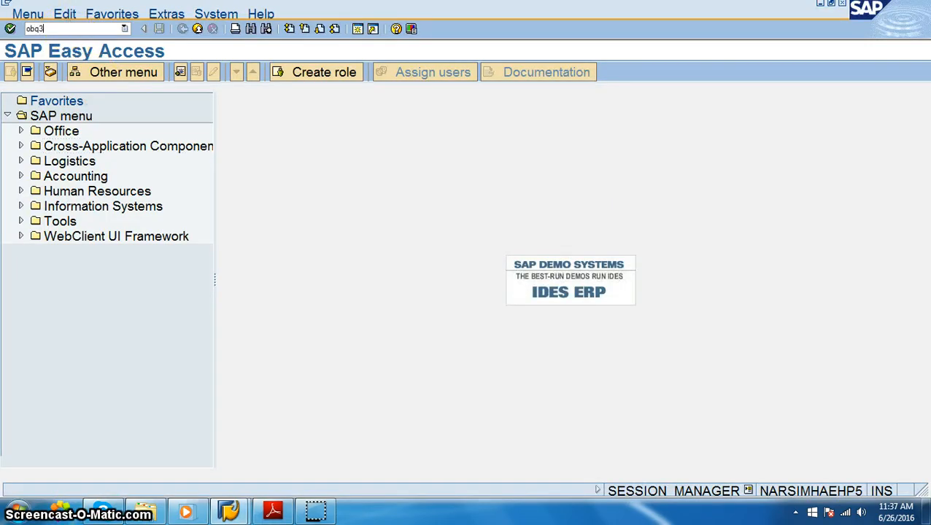
pyautogui.write('obq3')
pyautogui.press('Return')
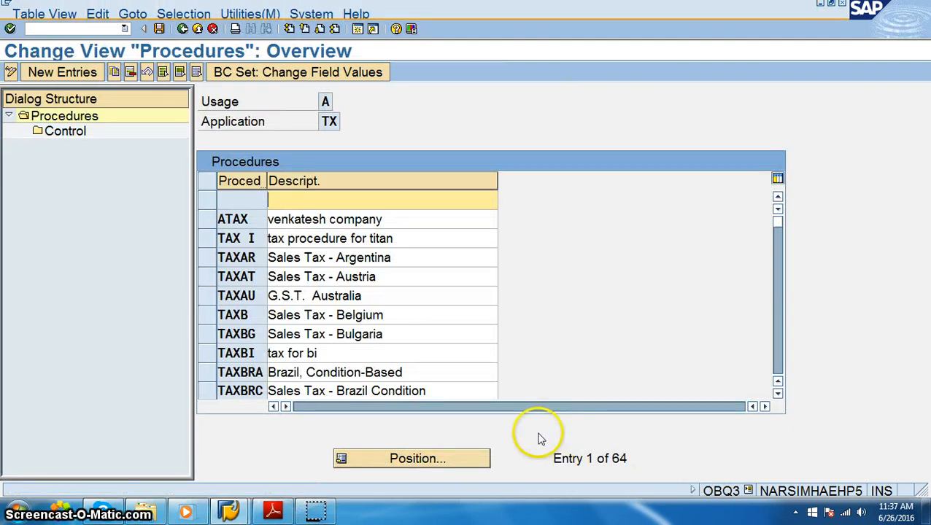
# Browse the tax procedures list and position it at procedure TAXIN
pyautogui.scroll(-1, 328, 303)
pyautogui.scroll(-1, 318, 317)
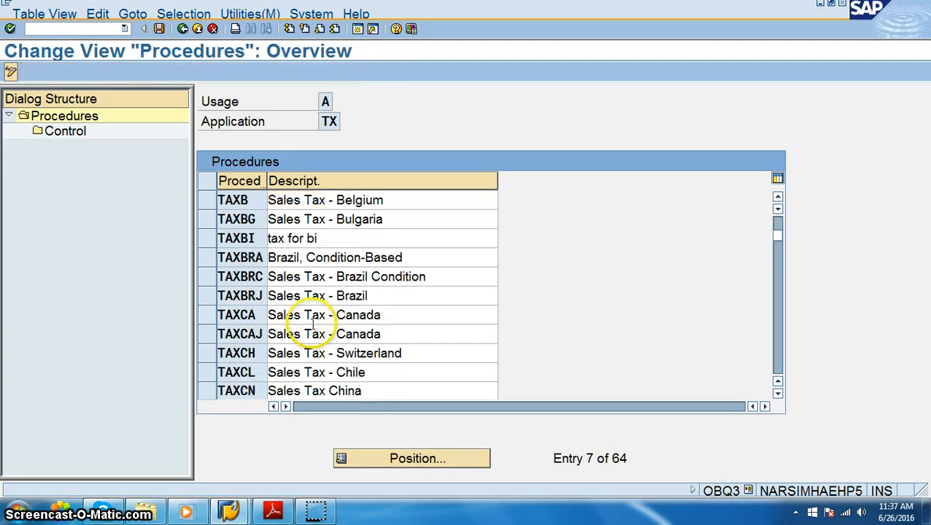
pyautogui.scroll(-3, 313, 325)
pyautogui.scroll(5, 311, 322)
pyautogui.scroll(-3, 292, 329)
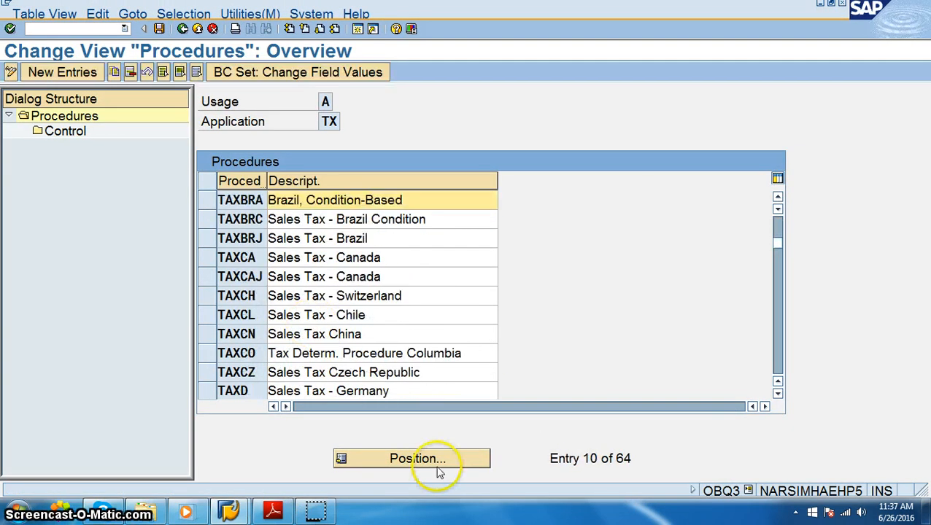
pyautogui.click(438, 467)
pyautogui.write('t')
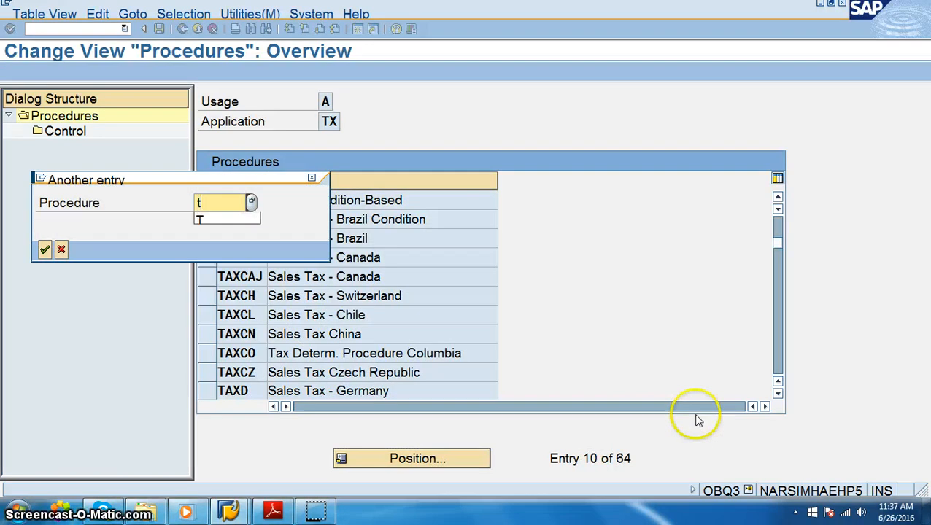
pyautogui.write('axin')
pyautogui.press('Return')
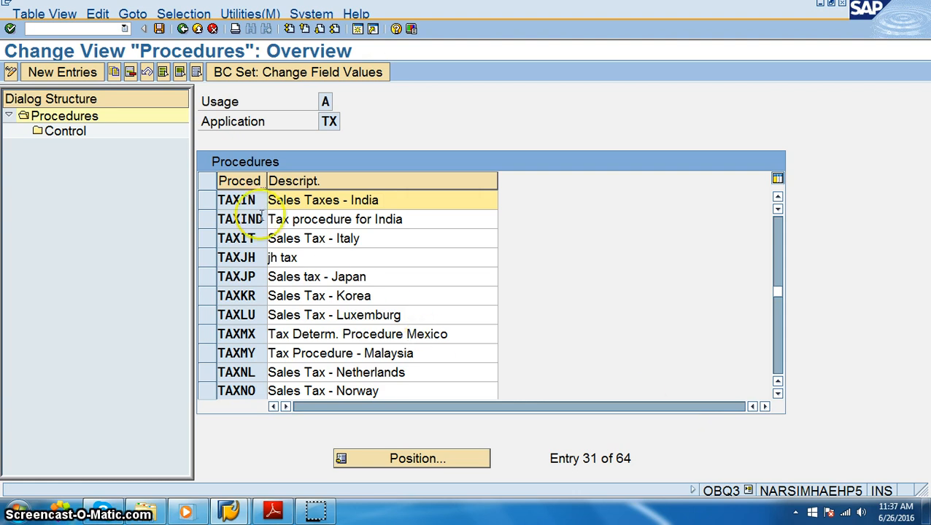
# Examine the control steps of procedure TAXIN with a narrower Description column, and return to the procedures overview
pyautogui.doubleClick(238, 201)
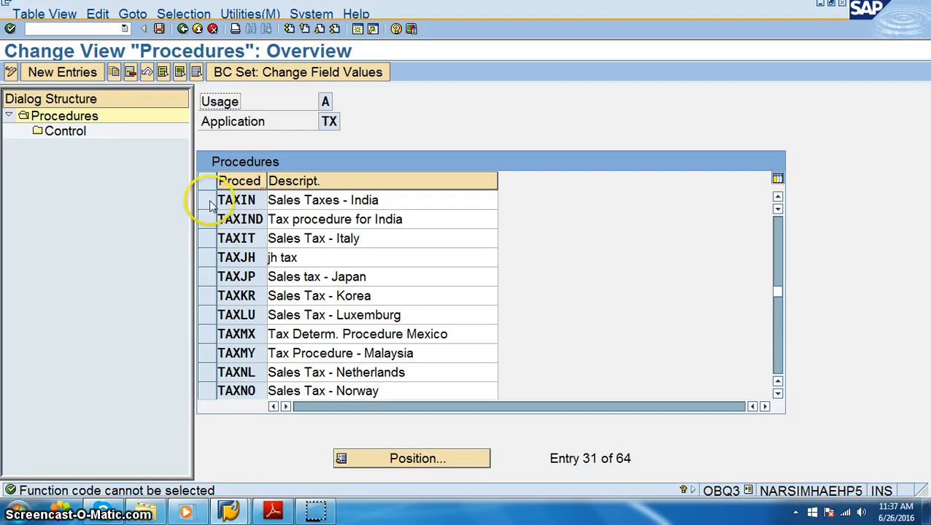
pyautogui.click(205, 201)
pyautogui.doubleClick(77, 135)
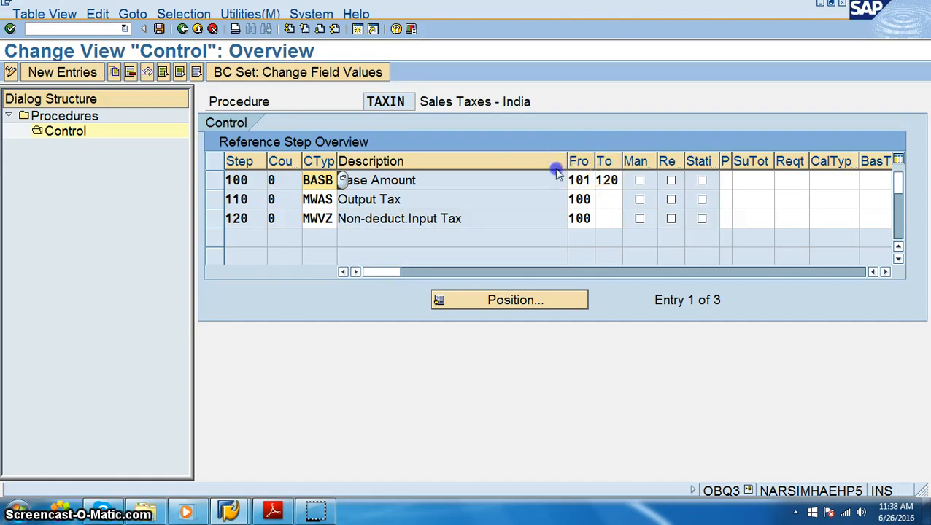
pyautogui.moveTo(566, 164); pyautogui.dragTo(515, 204)
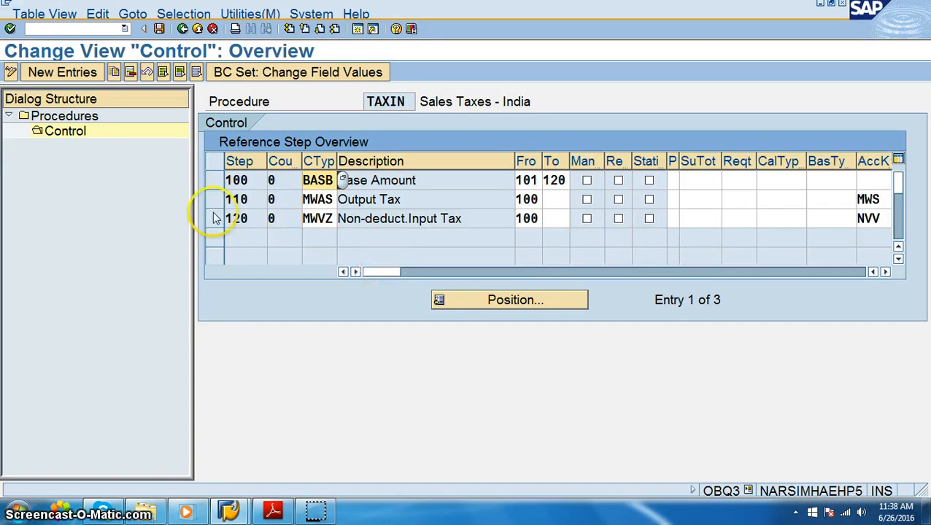
pyautogui.click(183, 29)
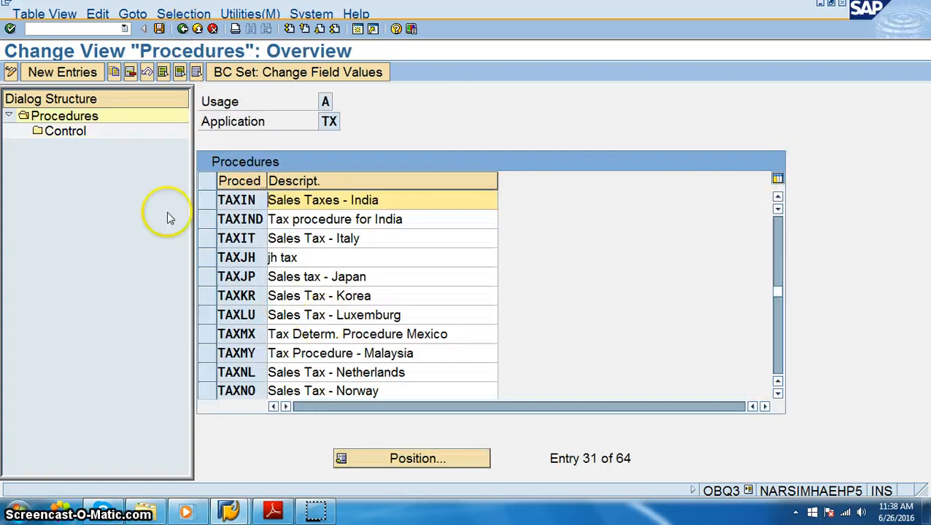
# Add a new tax procedure TAXVI with the description "Viprosys Taxes in India"
pyautogui.click(253, 201)
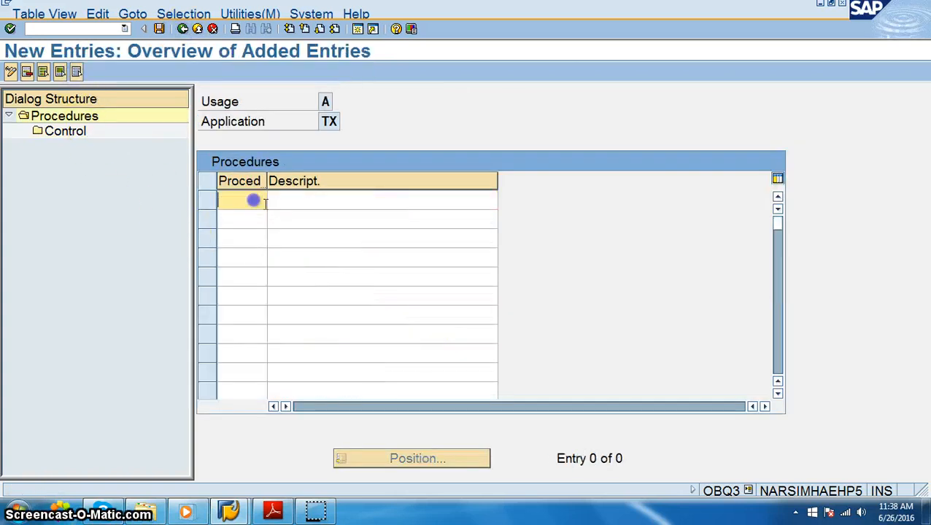
pyautogui.write('ta')
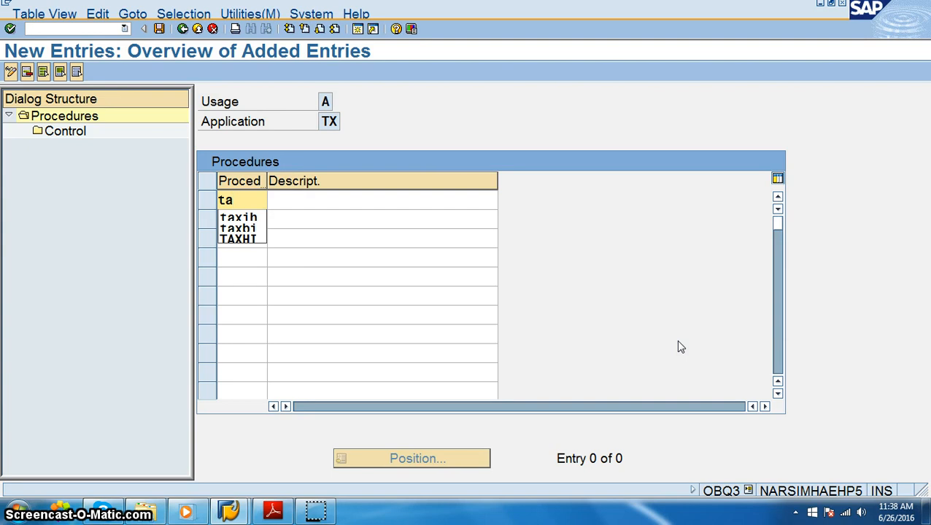
pyautogui.write('xvi')
pyautogui.press('Tab')
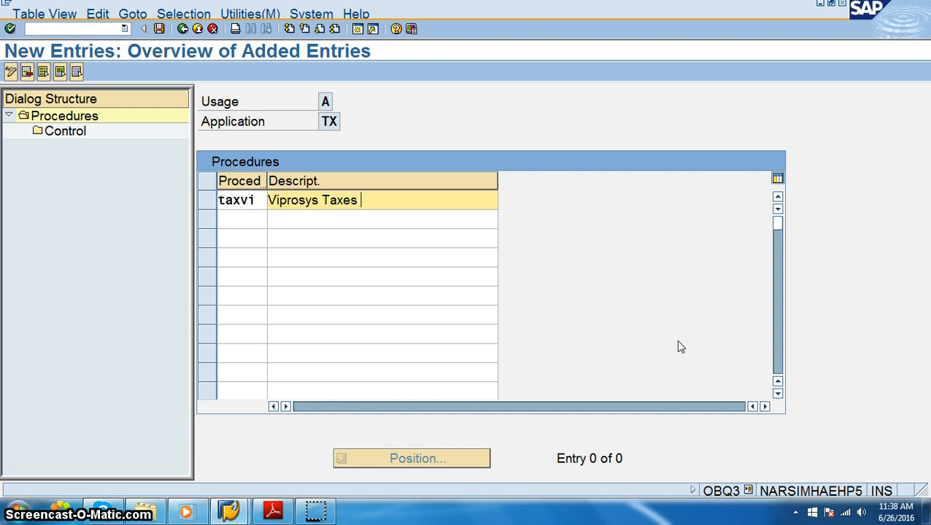
pyautogui.write('Viprosys Taxes in O')
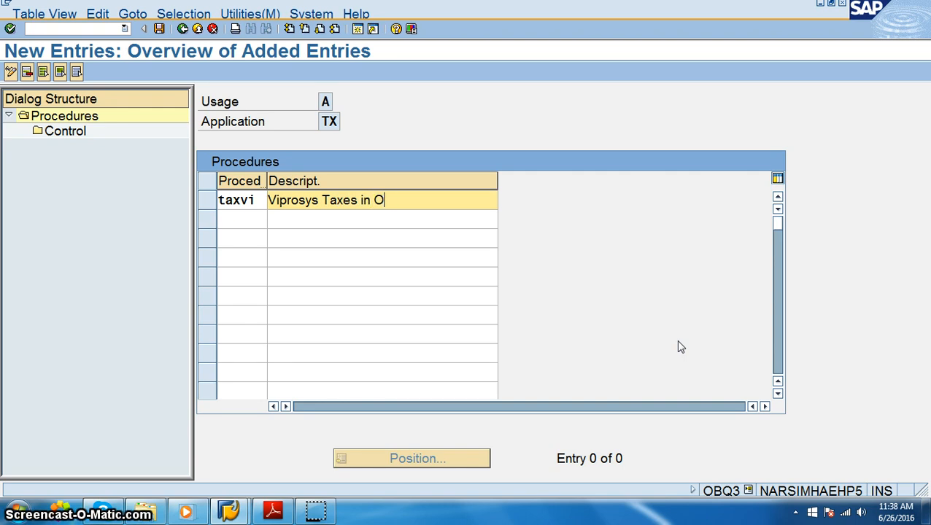
pyautogui.press('BackSpace')
pyautogui.write('India')
pyautogui.press('Return')
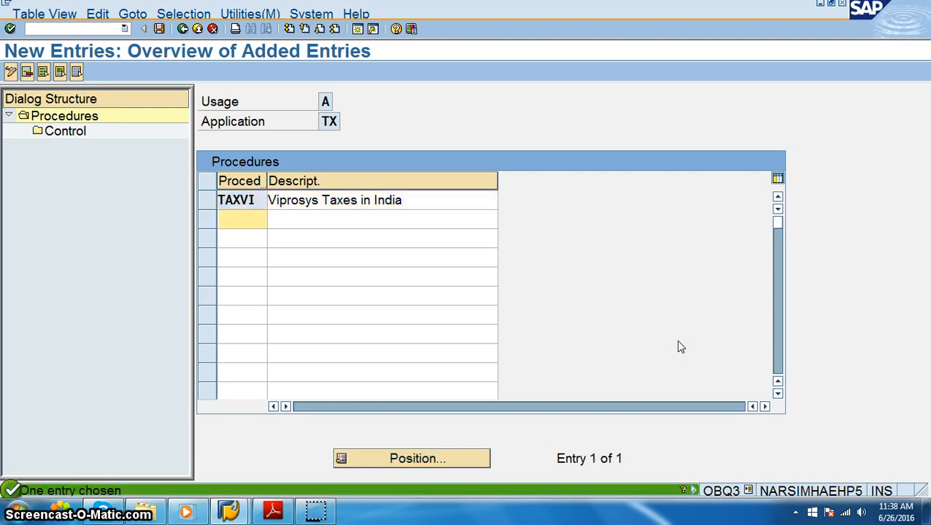
# Save the new procedure under the customizing request "New Req for Viprosys", finding it among own requests by searching for "viprosys"
pyautogui.click(158, 28)
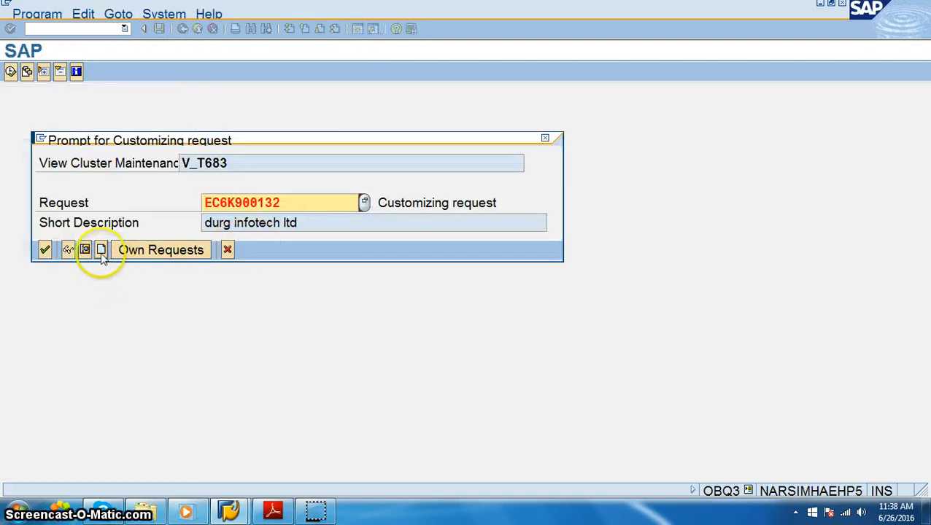
pyautogui.click(134, 254)
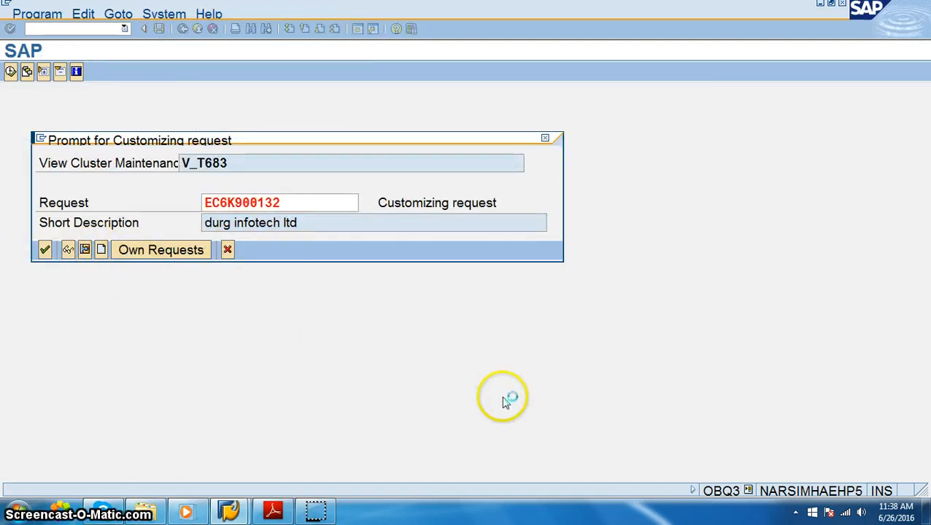
pyautogui.hotkey('ctrl', 'f')
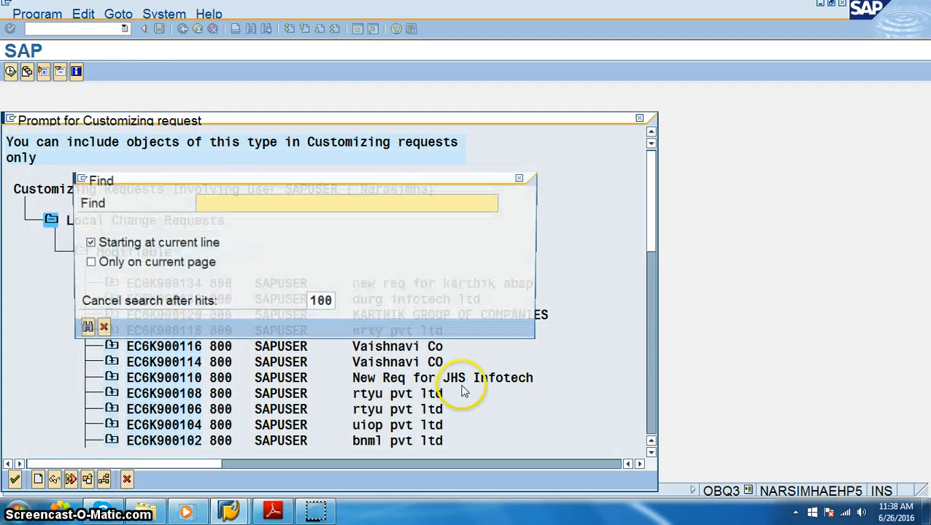
pyautogui.write('viprosys')
pyautogui.press('Return')
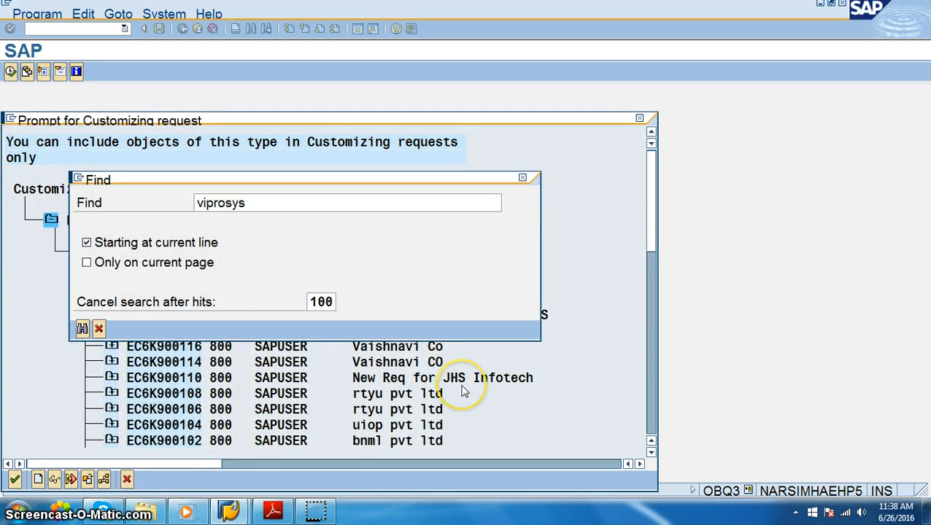
pyautogui.doubleClick(321, 279)
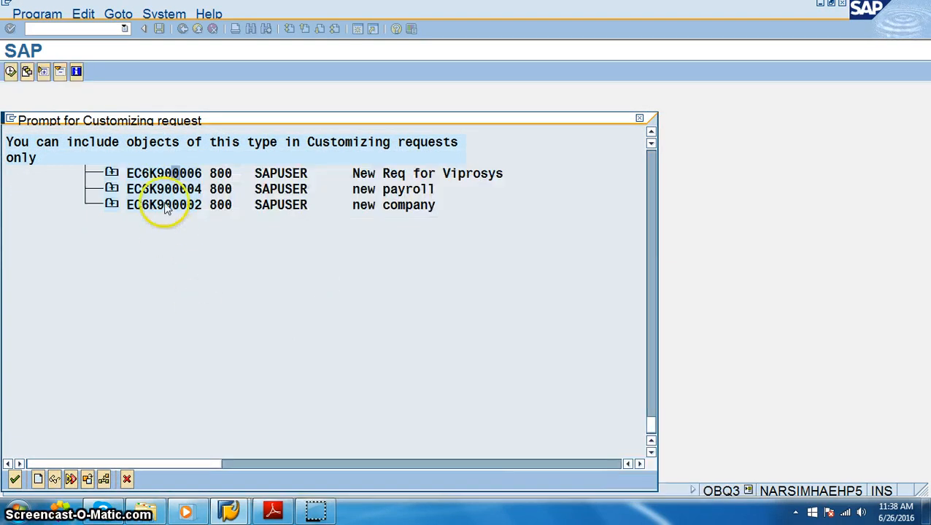
pyautogui.doubleClick(167, 175)
pyautogui.click(46, 249)
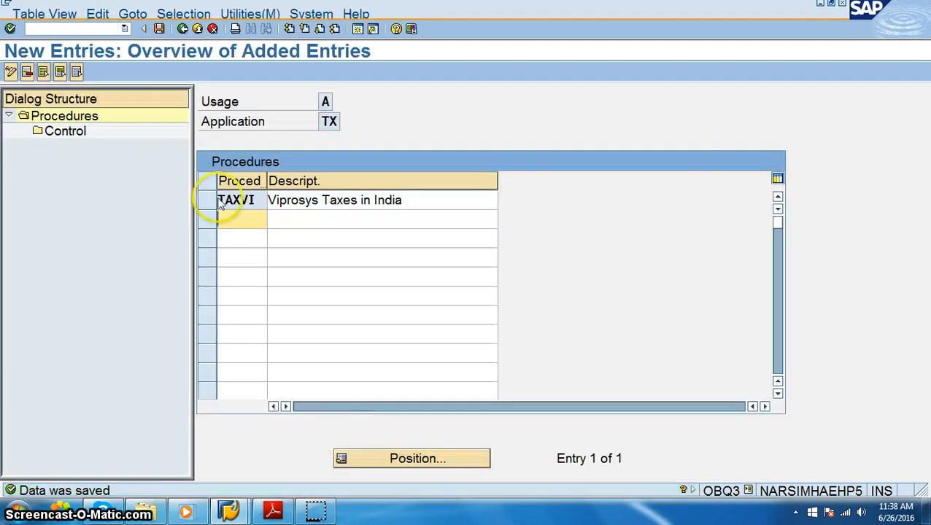
# Select procedure TAXVI and open its Control view
pyautogui.doubleClick(249, 201)
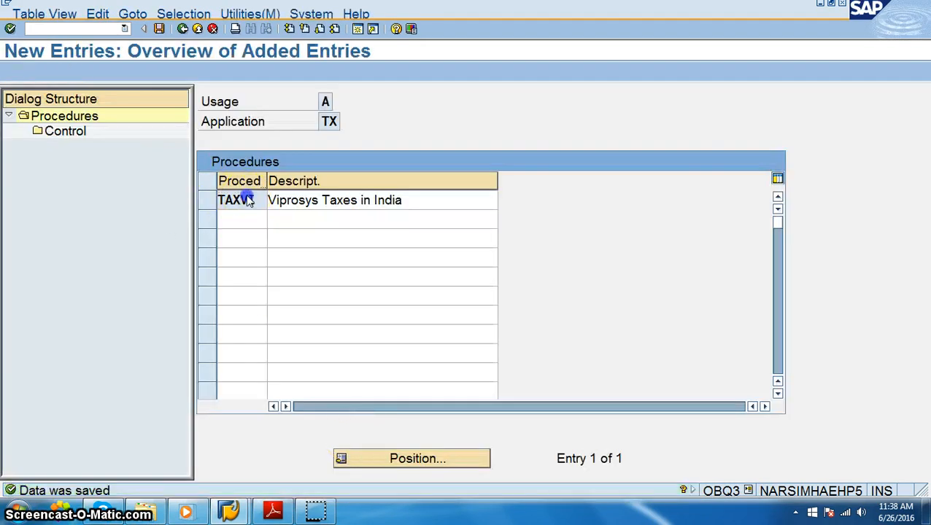
pyautogui.click(207, 200)
pyautogui.doubleClick(82, 130)
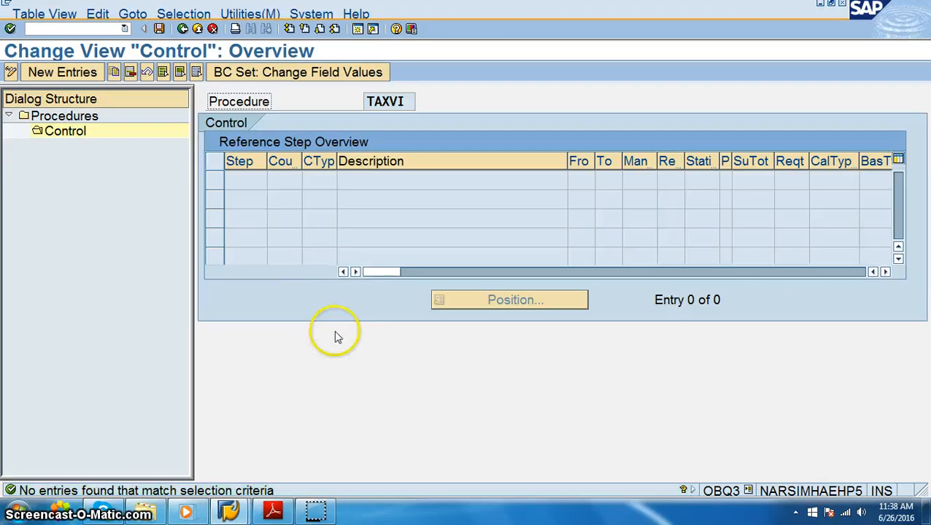
# Start a new control entry for TAXVI with step number 1, and widen the Counter and CTyp columns
pyautogui.click(62, 72)
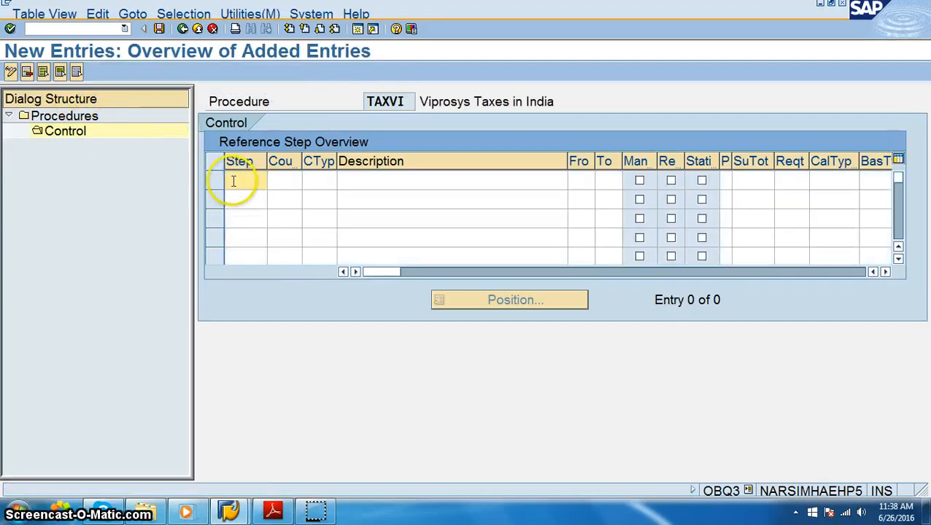
pyautogui.click(256, 181)
pyautogui.write('1')
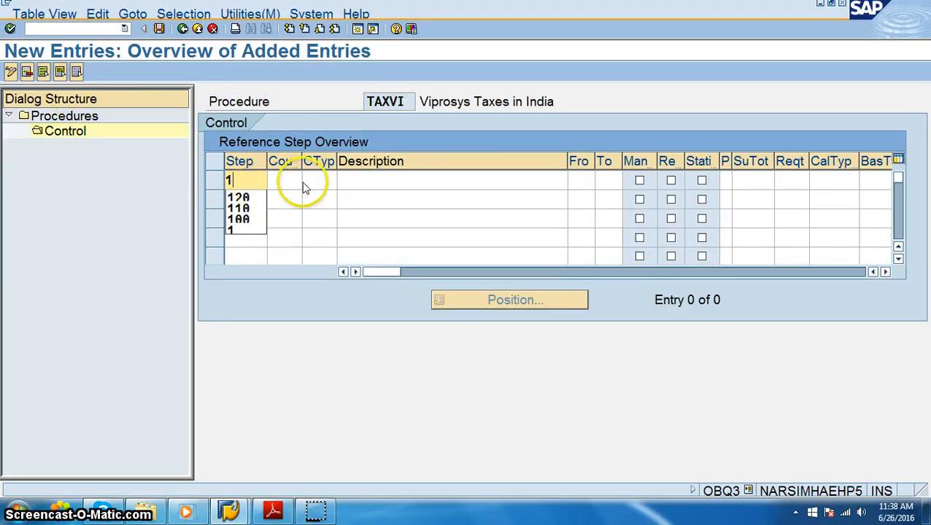
pyautogui.click(286, 180)
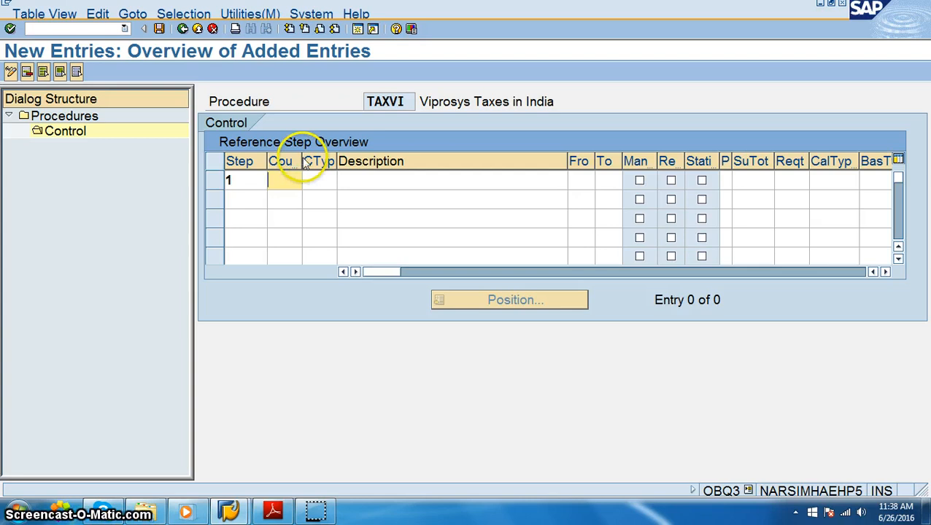
pyautogui.moveTo(302, 161); pyautogui.dragTo(357, 179)
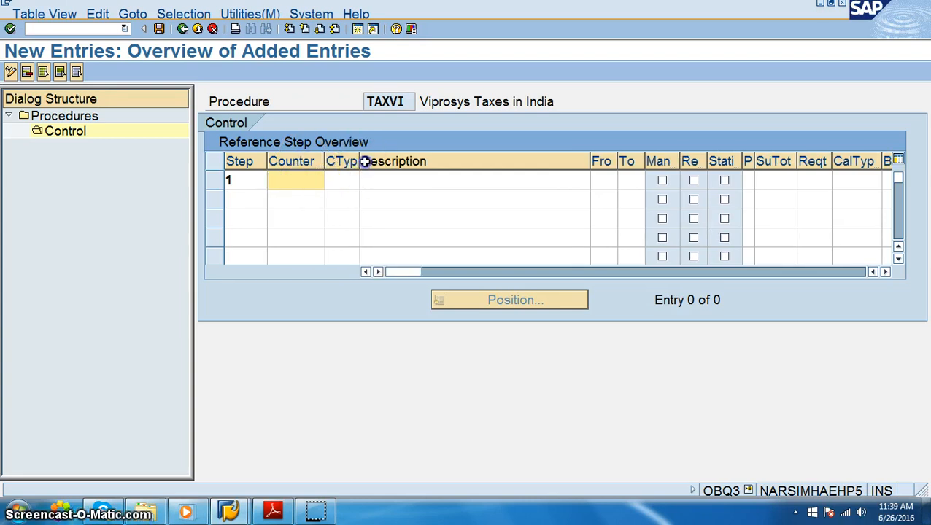
pyautogui.moveTo(357, 162); pyautogui.dragTo(380, 181)
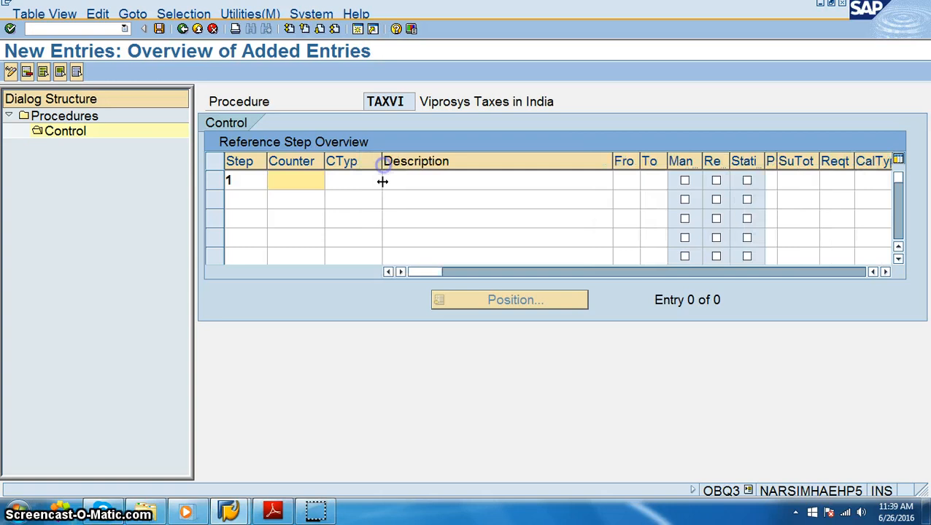
# Choose condition type BASB (Base Amount) for step 1 from the list of available condition types
pyautogui.click(379, 182)
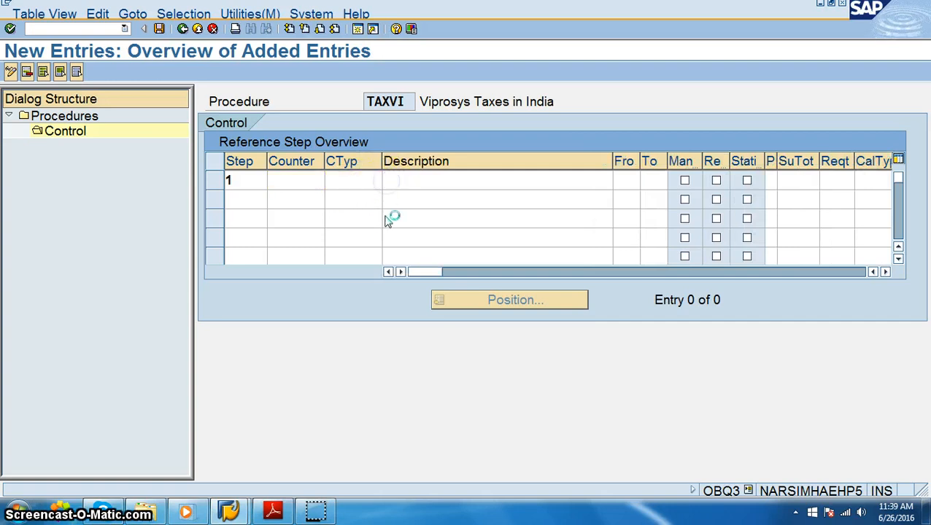
pyautogui.click(370, 270)
pyautogui.click(380, 299)
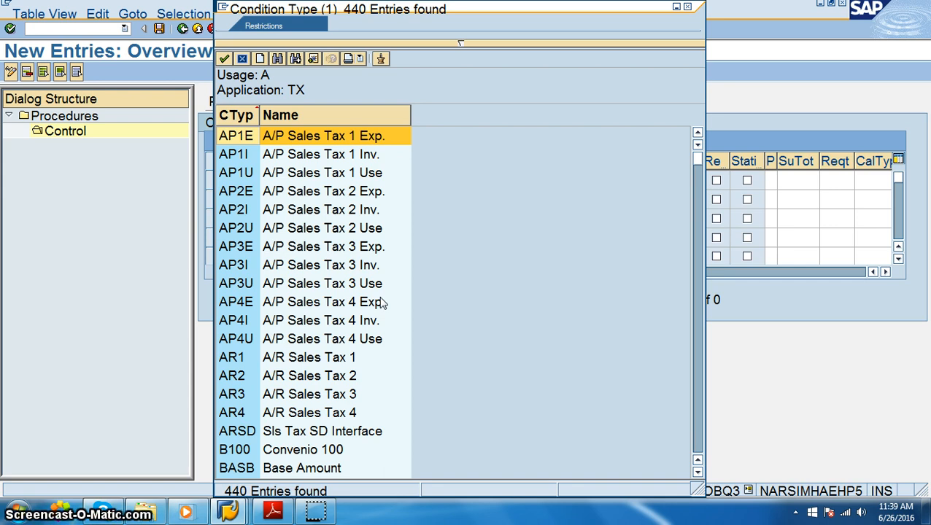
pyautogui.scroll(-2, 380, 298)
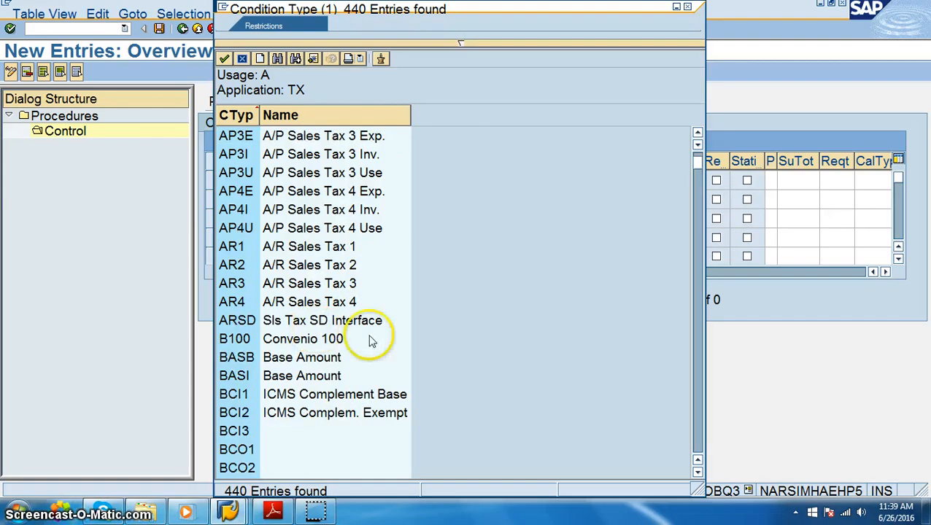
pyautogui.scroll(-2, 325, 365)
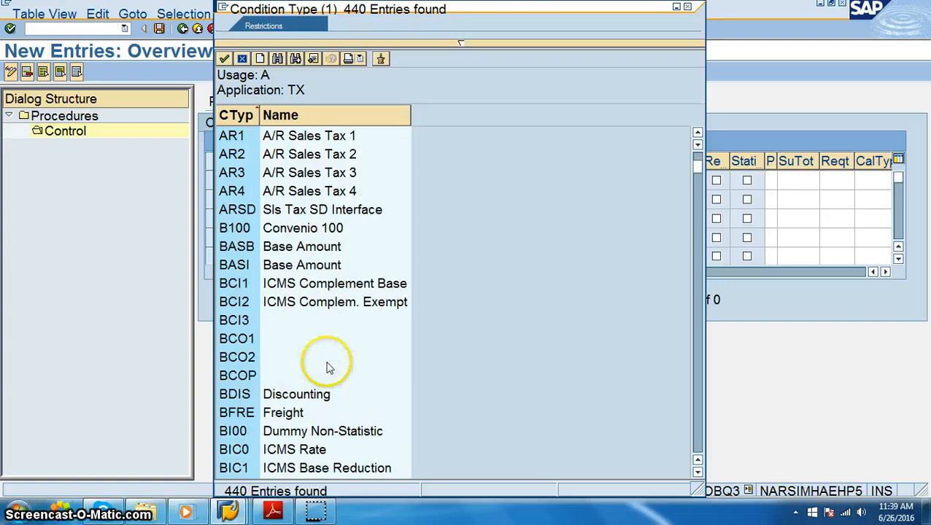
pyautogui.scroll(-2, 343, 329)
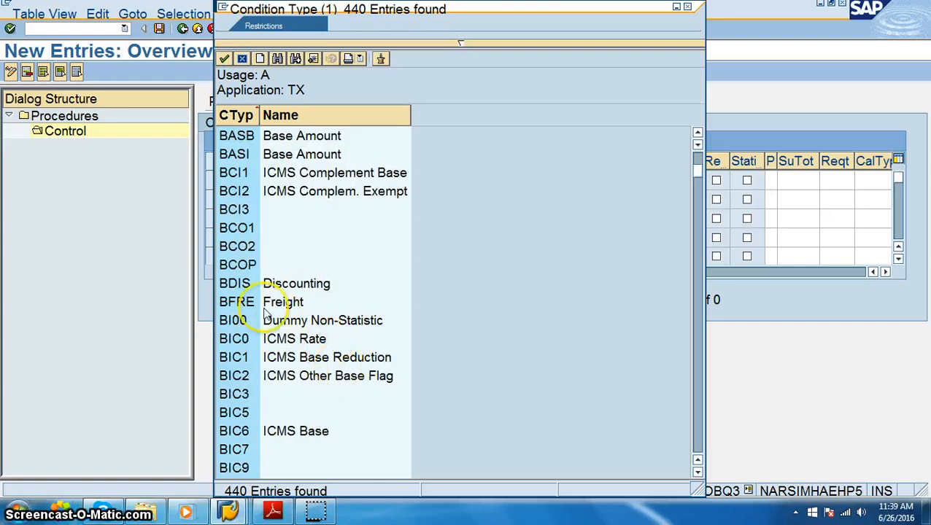
pyautogui.scroll(-1, 310, 332)
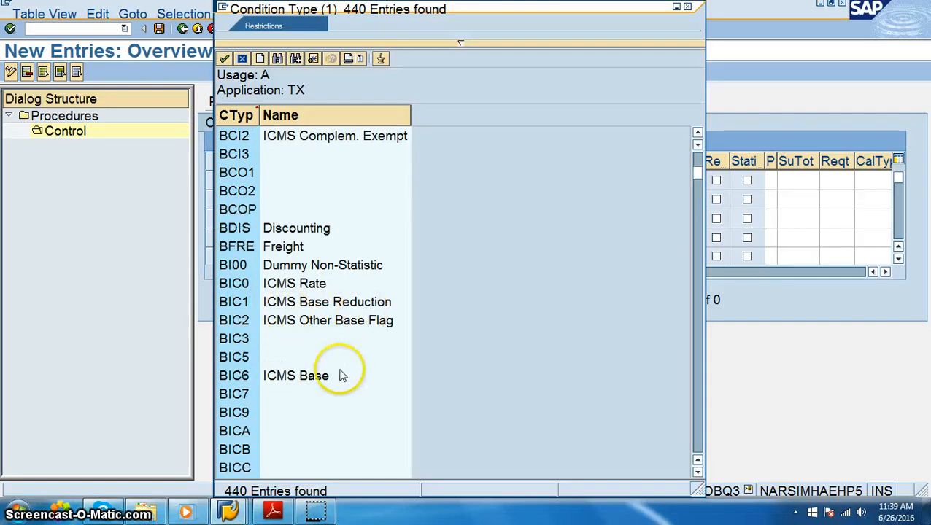
pyautogui.scroll(-2, 340, 375)
pyautogui.scroll(-10, 339, 376)
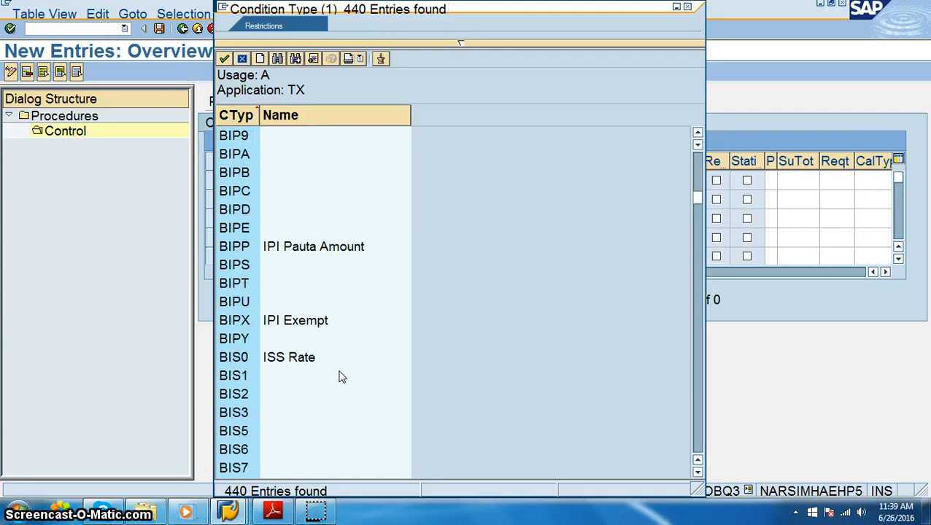
pyautogui.scroll(7, 339, 376)
pyautogui.scroll(13, 341, 376)
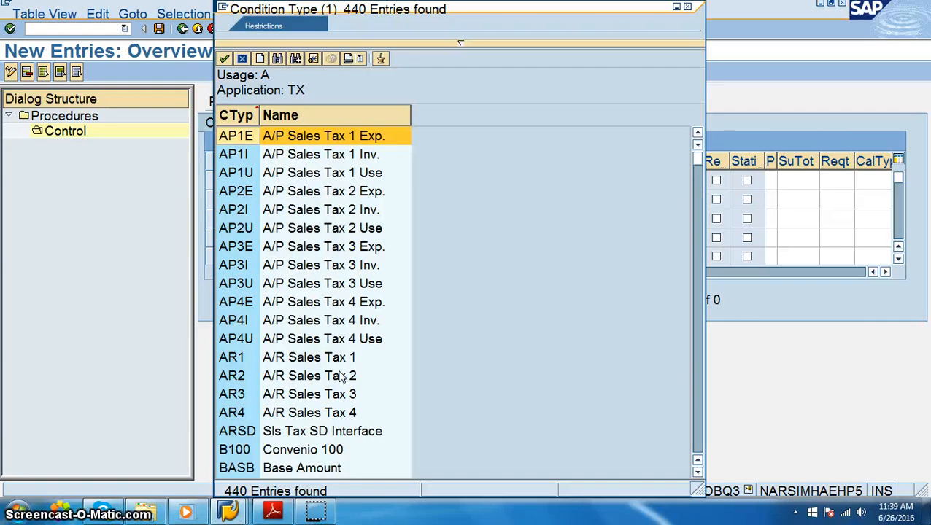
pyautogui.scroll(-2, 340, 376)
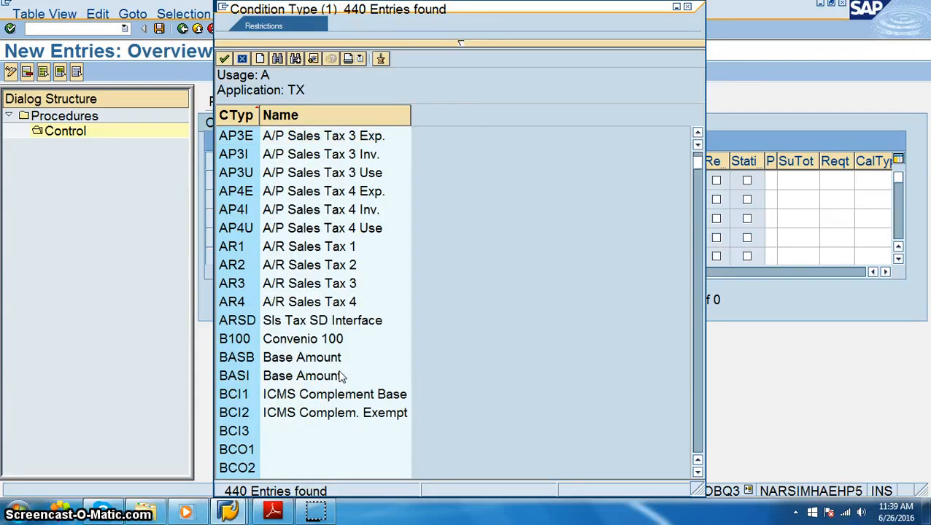
pyautogui.scroll(1, 340, 376)
pyautogui.scroll(-1, 341, 376)
pyautogui.click(246, 362)
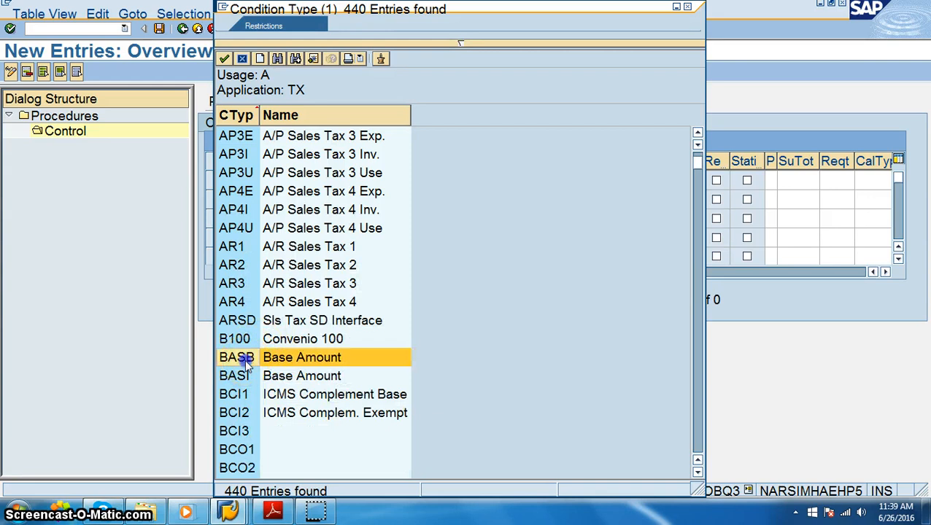
pyautogui.click(247, 363)
# Give the BASB row the description "Base Tax" and a range from 1 to 100, and save the entry
pyautogui.click(419, 194)
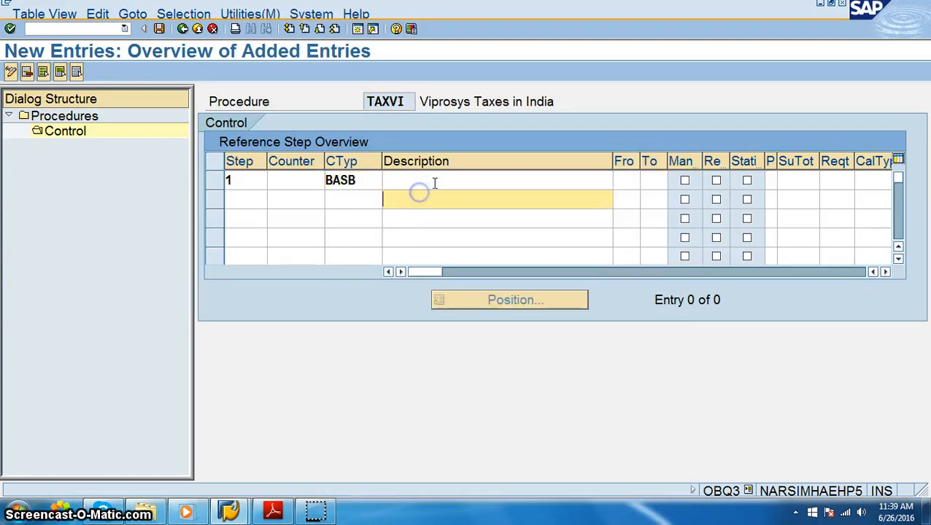
pyautogui.click(434, 182)
pyautogui.write('Base')
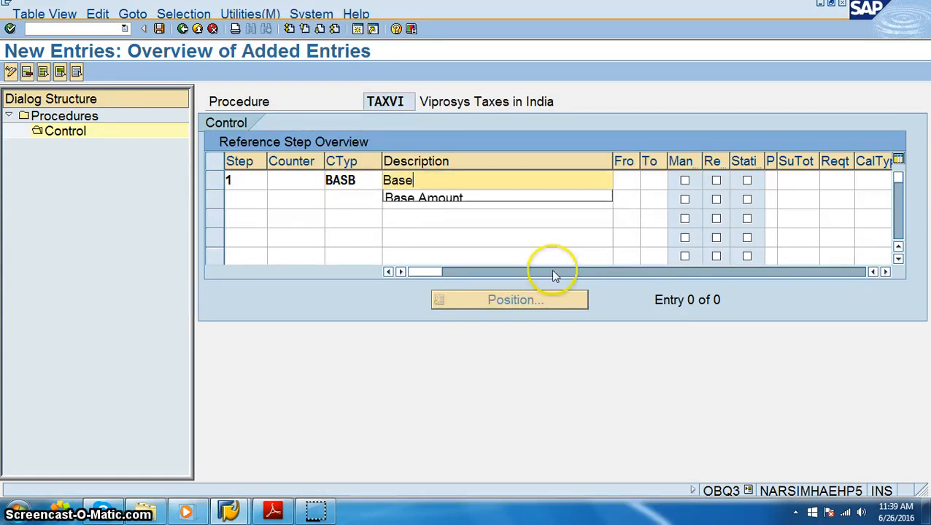
pyautogui.write(' Tax')
pyautogui.press('Tab')
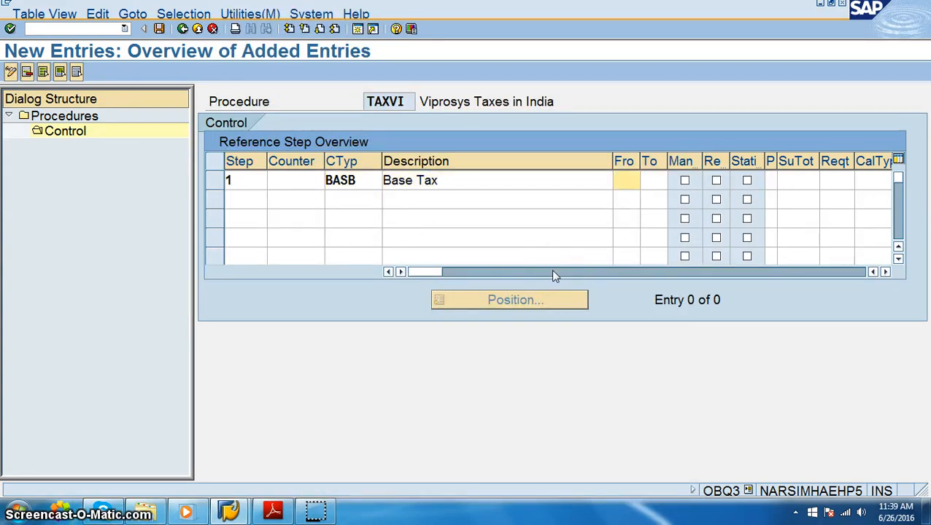
pyautogui.press('BackSpace')
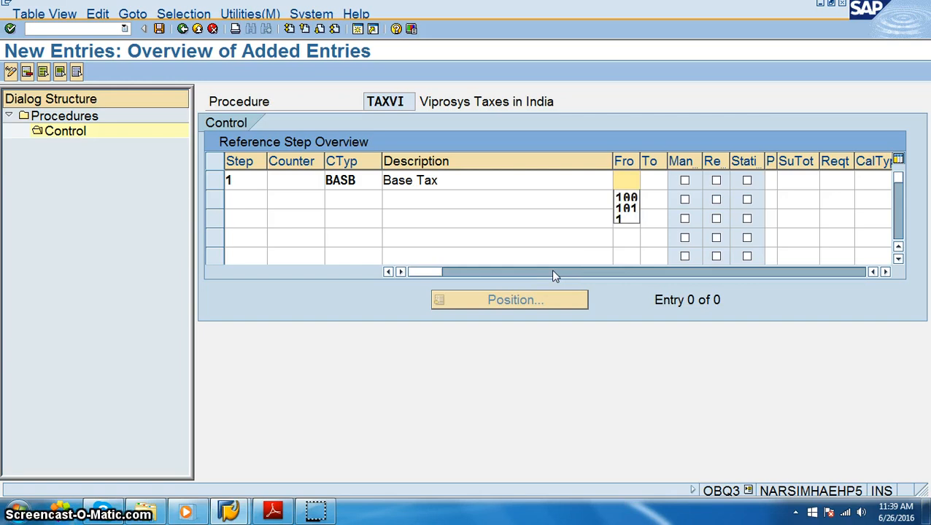
pyautogui.write('1')
pyautogui.press('Tab')
pyautogui.write('1')
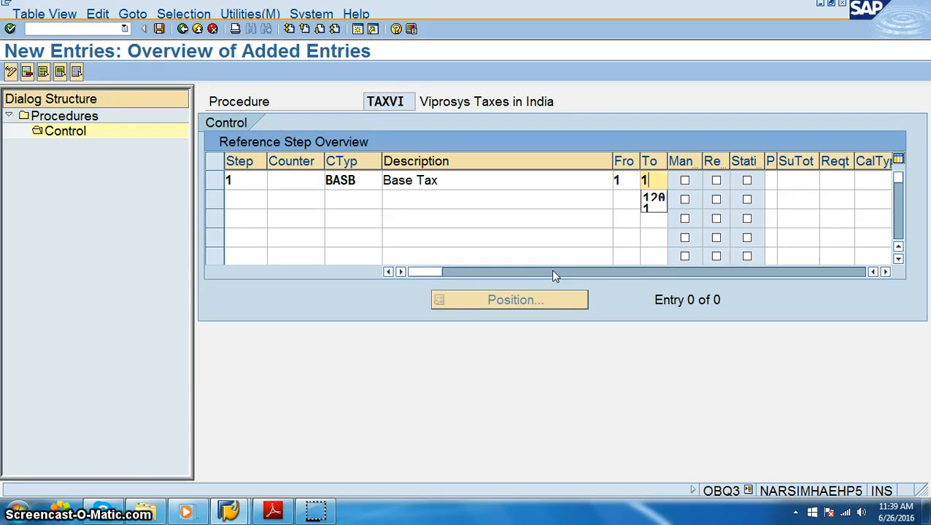
pyautogui.write('00')
pyautogui.press('Return')
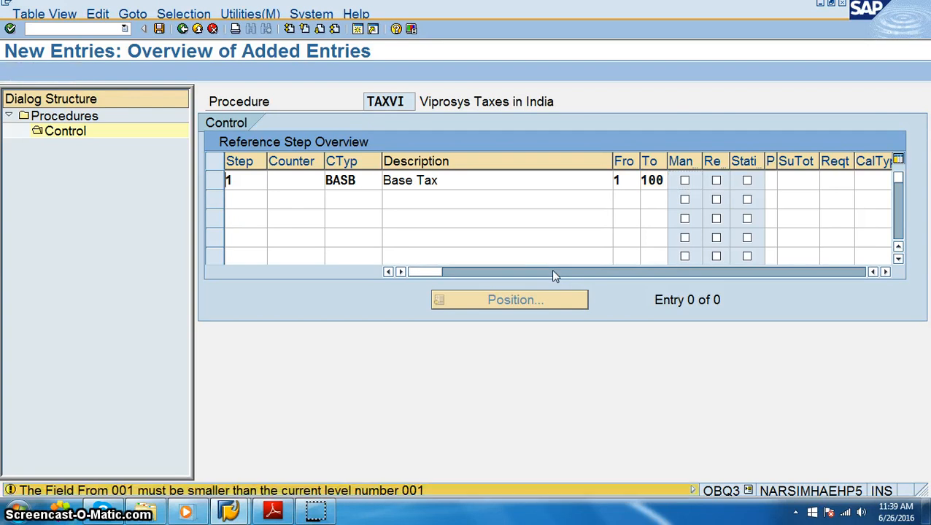
pyautogui.press('Return')
pyautogui.press('Return')
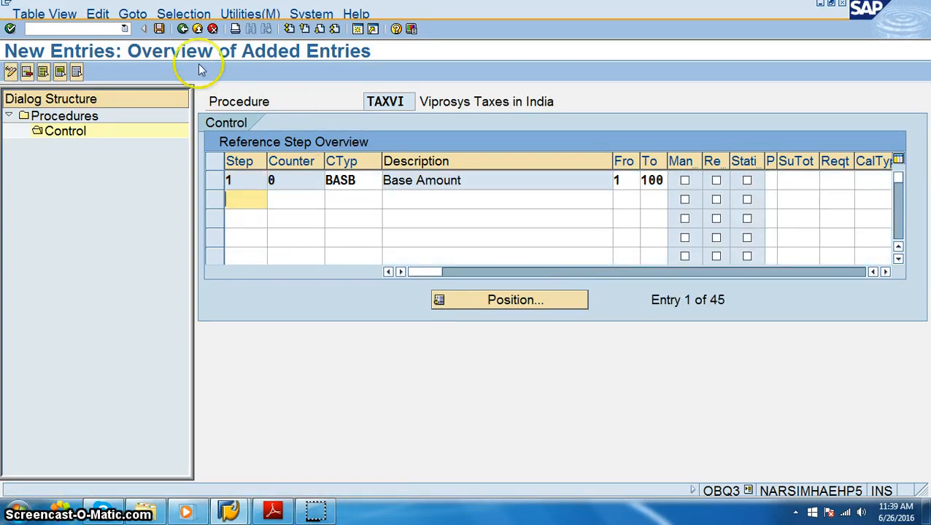
pyautogui.click(159, 29)
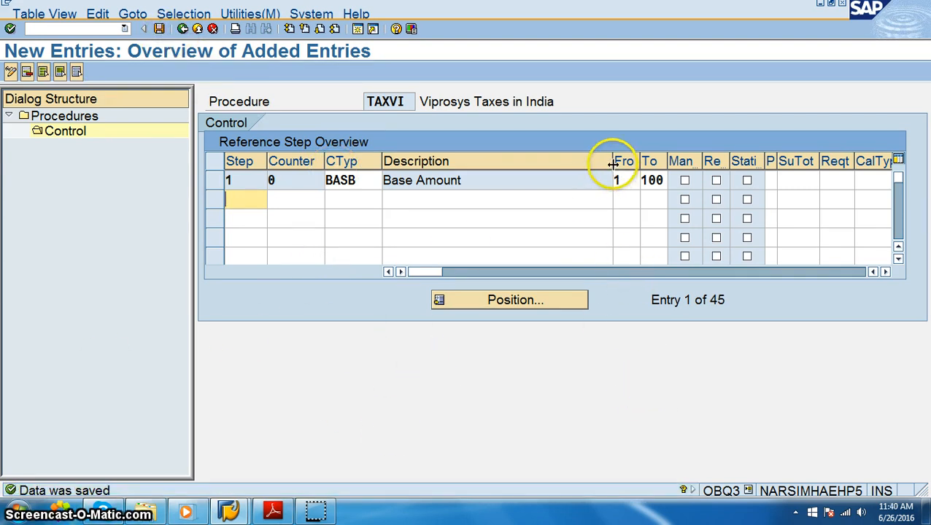
# Narrow the Description column and look over the remaining columns of the TAXVI control table
pyautogui.moveTo(613, 163); pyautogui.dragTo(488, 228)
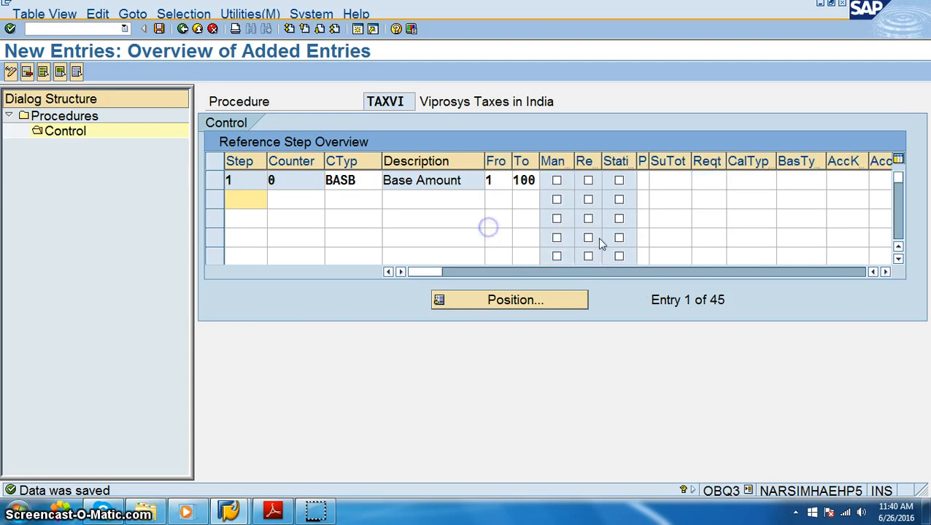
pyautogui.click(886, 273)
pyautogui.click(886, 273)
pyautogui.click(886, 273)
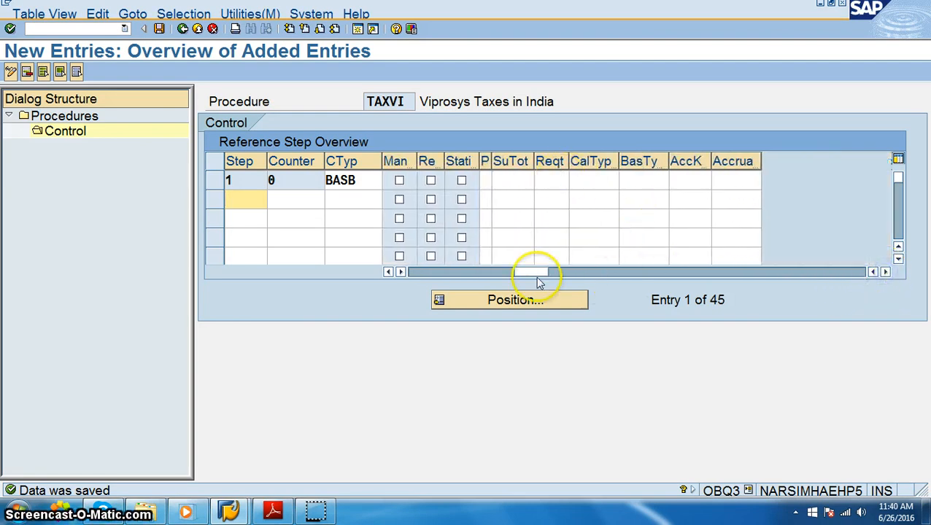
pyautogui.moveTo(538, 281); pyautogui.dragTo(429, 283)
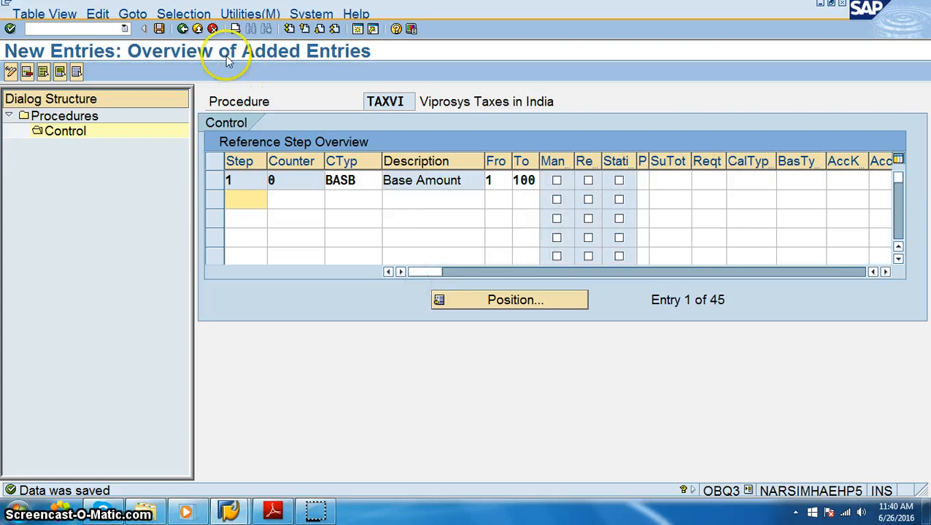
# Return to the procedures overview, position the list at TAXIN, and open the Control view of that procedure
pyautogui.click(184, 29)
pyautogui.click(182, 28)
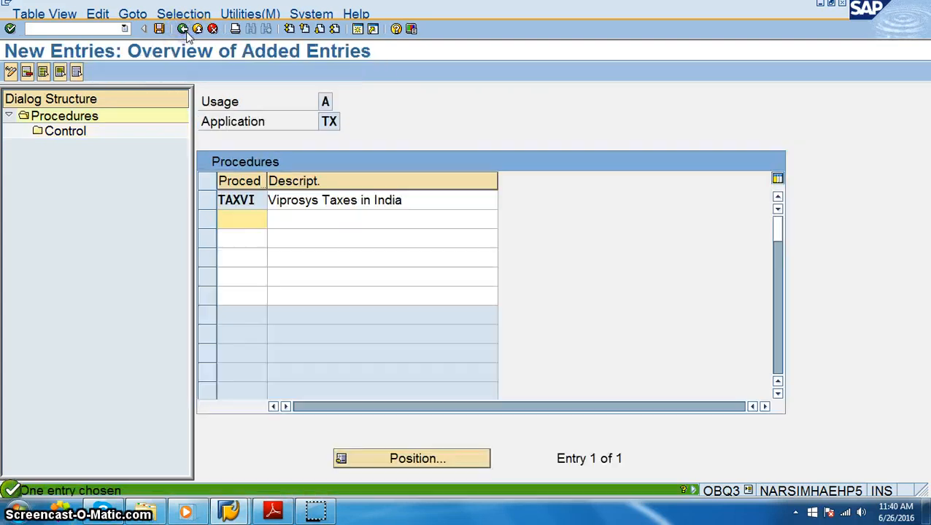
pyautogui.click(183, 28)
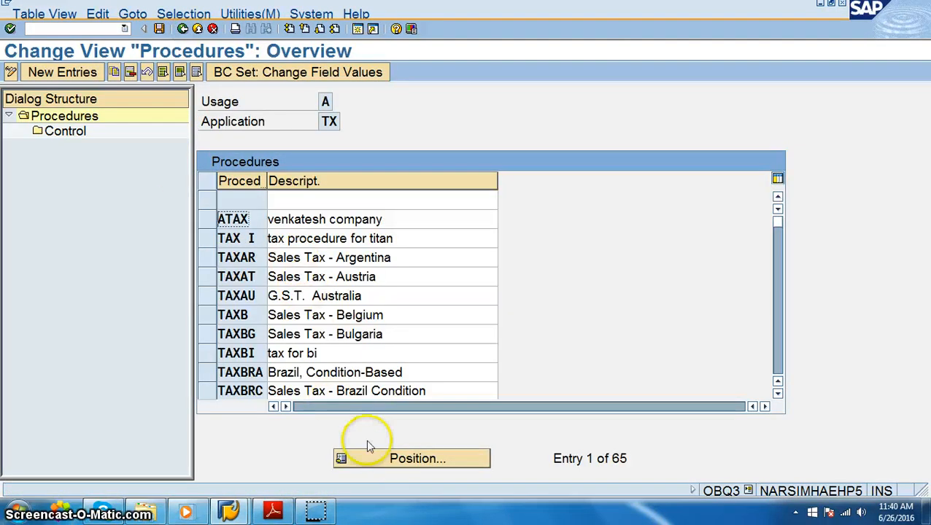
pyautogui.click(392, 458)
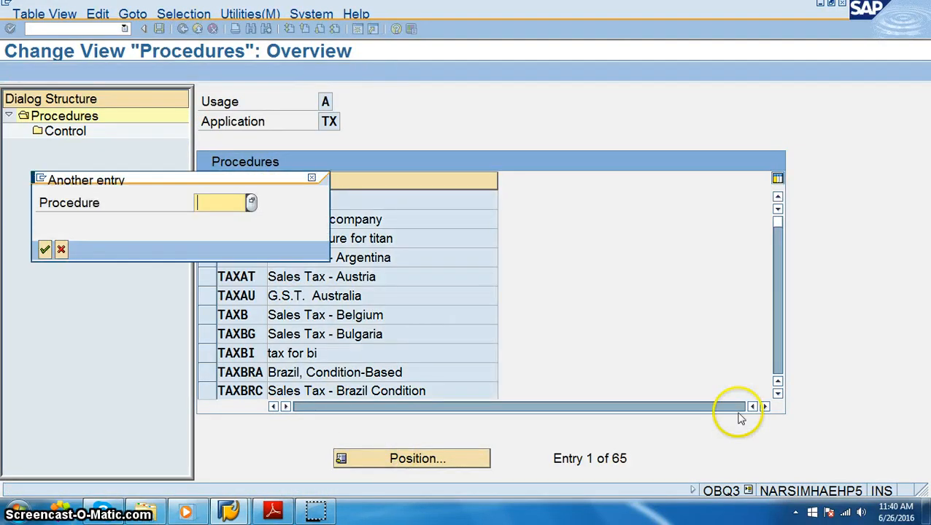
pyautogui.write('taxin')
pyautogui.press('Return')
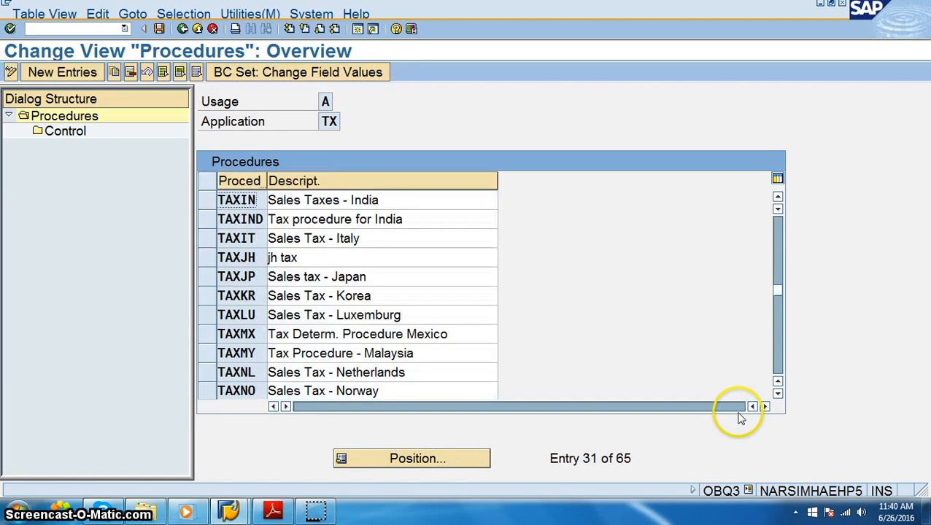
pyautogui.click(209, 201)
pyautogui.doubleClick(38, 132)
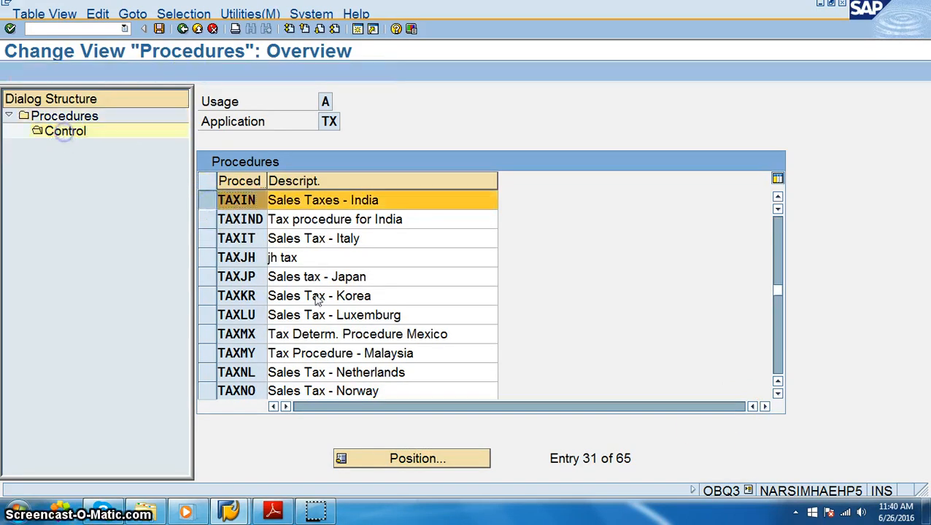
# Examine the account keys assigned to the TAXIN steps and view the list of available account keys without choosing one
pyautogui.click(634, 271)
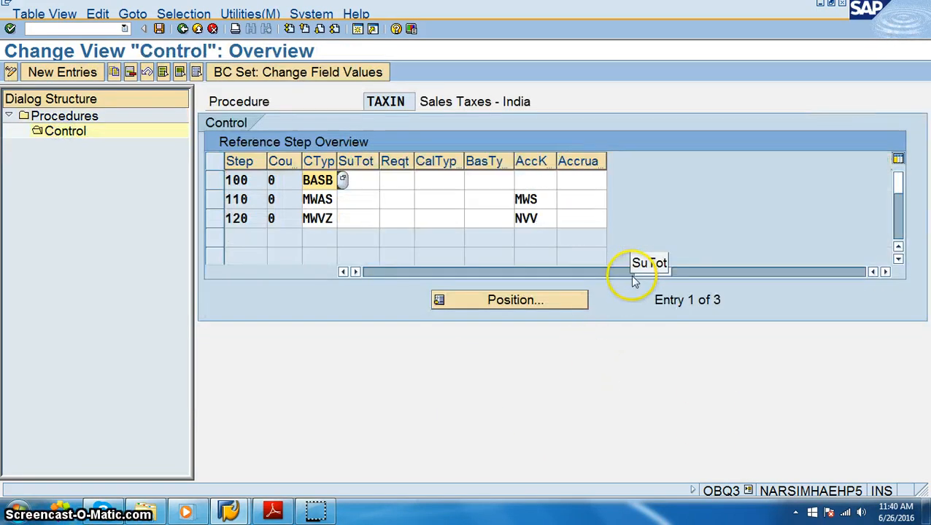
pyautogui.click(545, 197)
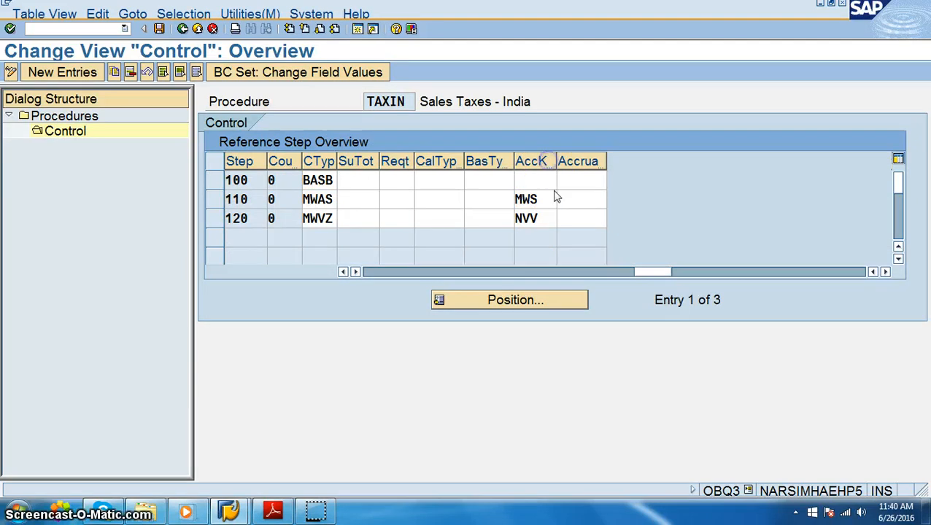
pyautogui.click(563, 199)
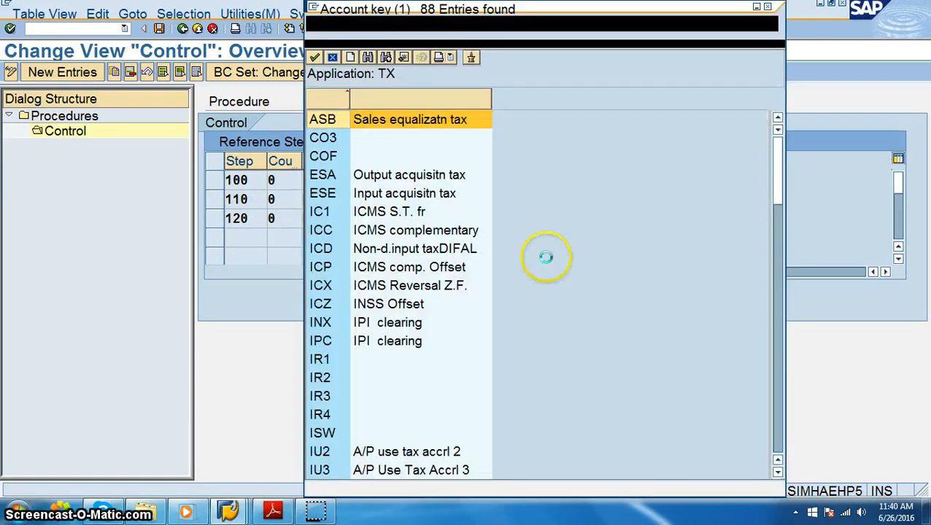
pyautogui.click(768, 7)
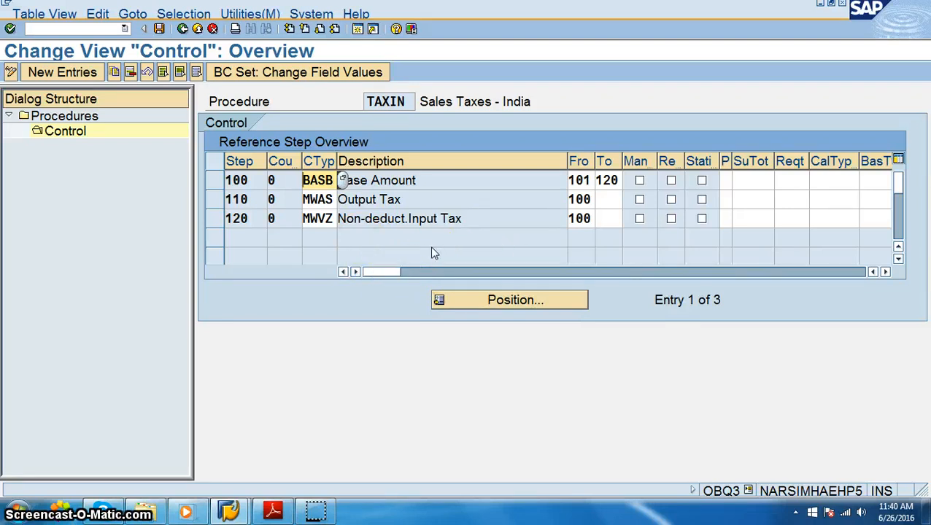
# Narrow the Description column of the TAXIN control table and read the field help for the From reference step
pyautogui.click(599, 159)
pyautogui.moveTo(563, 163)
pyautogui.mouseDown()
pyautogui.moveTo(524, 180)
pyautogui.moveTo(572, 161)
pyautogui.mouseUp()
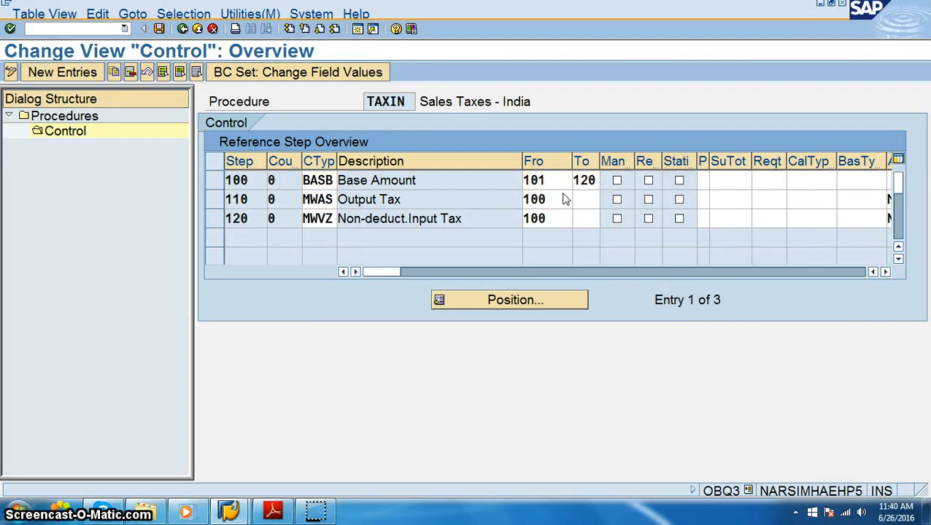
pyautogui.press('F1')
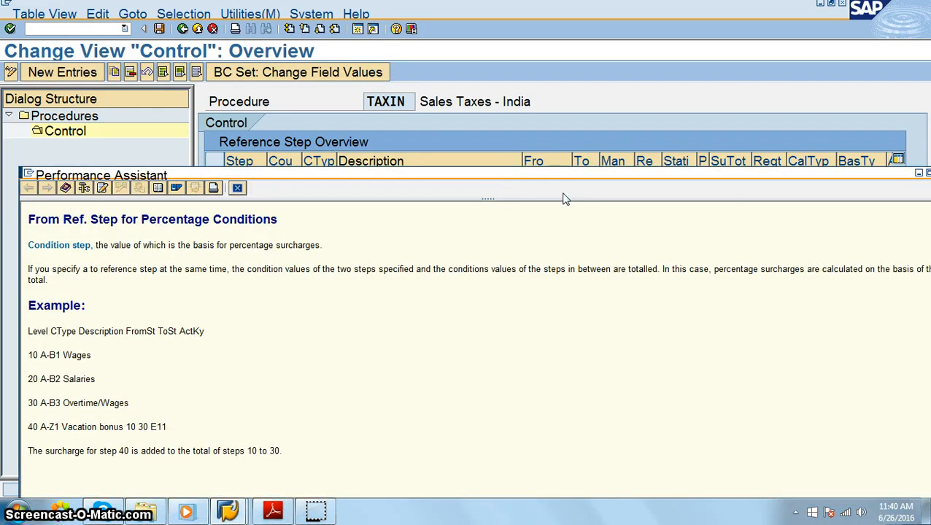
pyautogui.moveTo(526, 181); pyautogui.dragTo(554, 143)
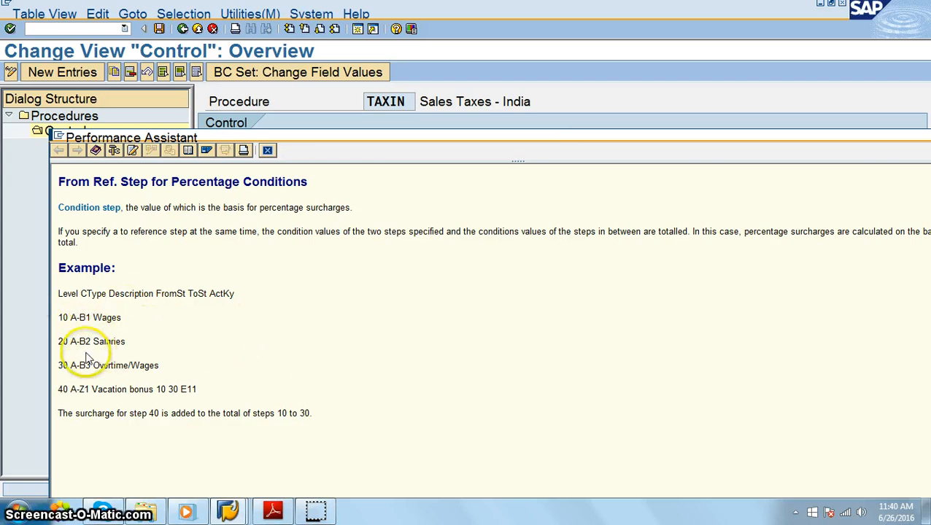
pyautogui.moveTo(455, 158); pyautogui.dragTo(493, 113)
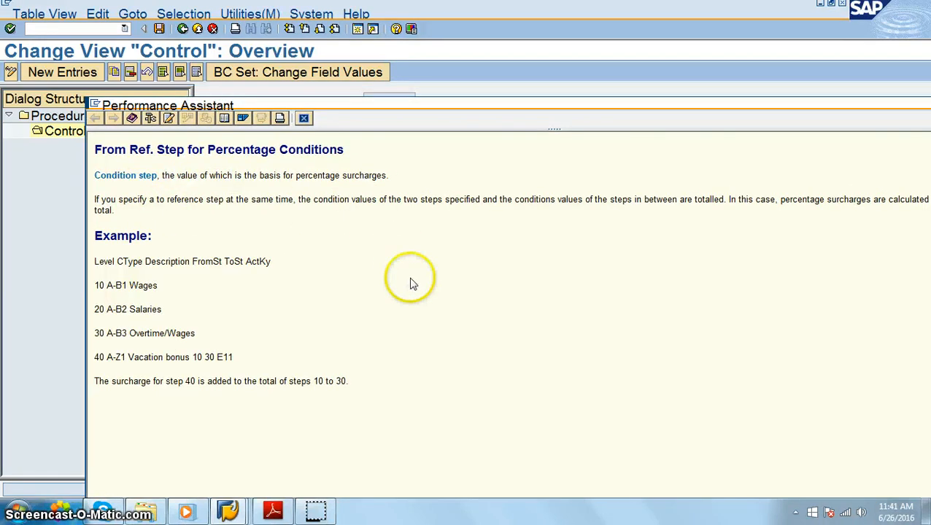
pyautogui.moveTo(584, 103); pyautogui.dragTo(519, 58)
pyautogui.click(320, 509)
pyautogui.click(755, 108)
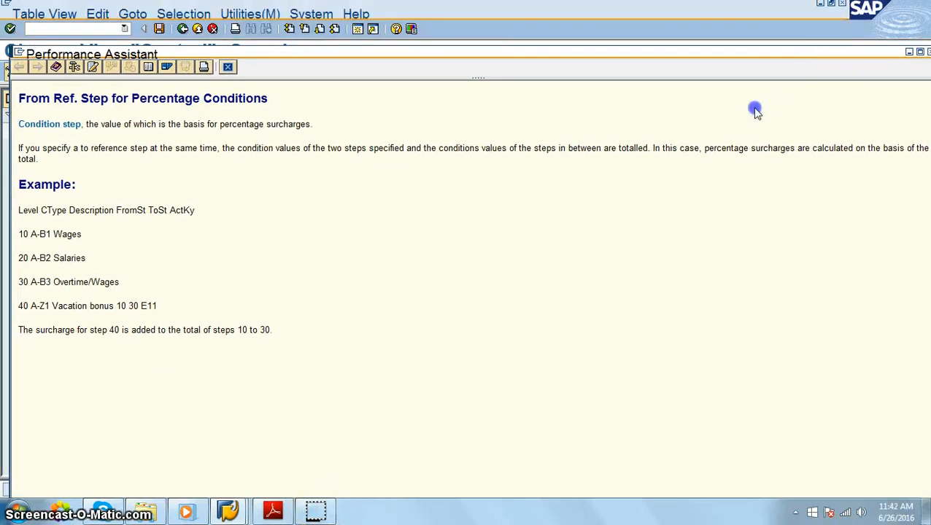
pyautogui.click(669, 99)
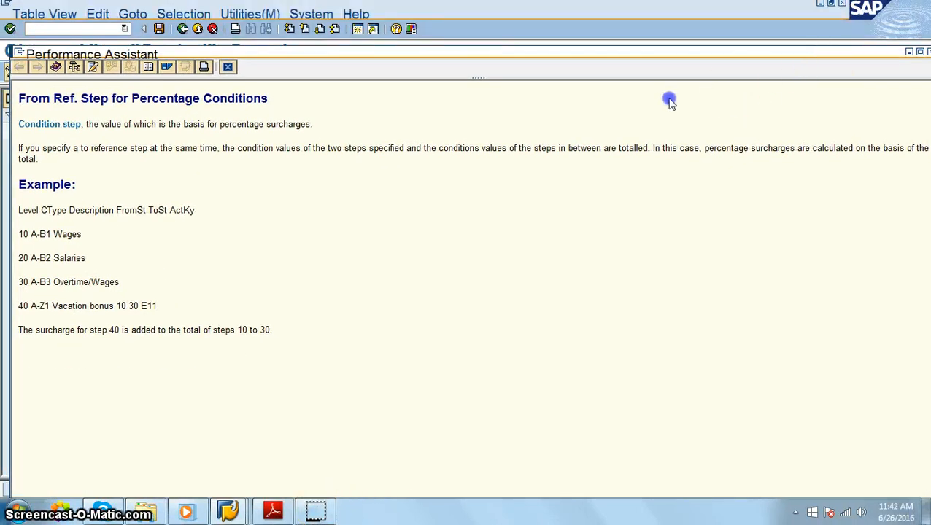
pyautogui.click(920, 52)
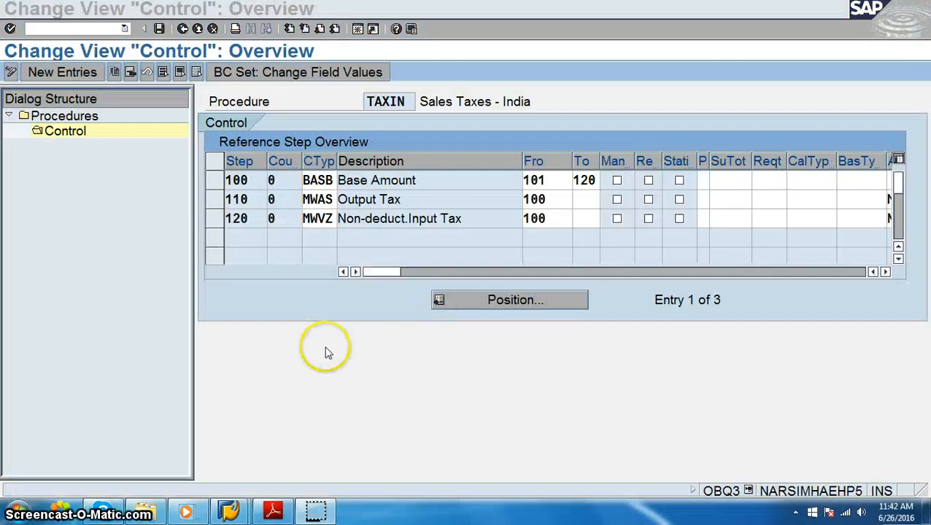
# Save and leave tax procedure maintenance, then find the Assign Country to Calculation Procedures entry in the transaction code PDF in Adobe Reader
pyautogui.click(161, 29)
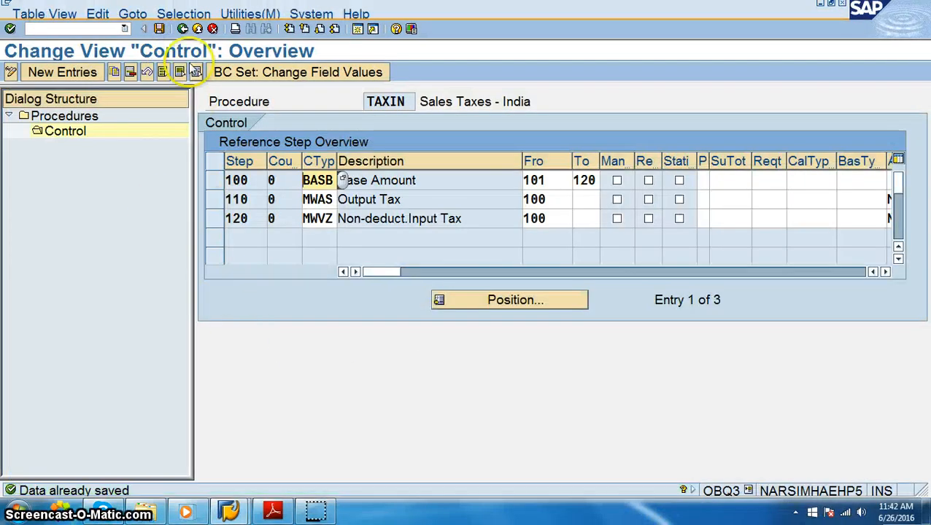
pyautogui.click(182, 29)
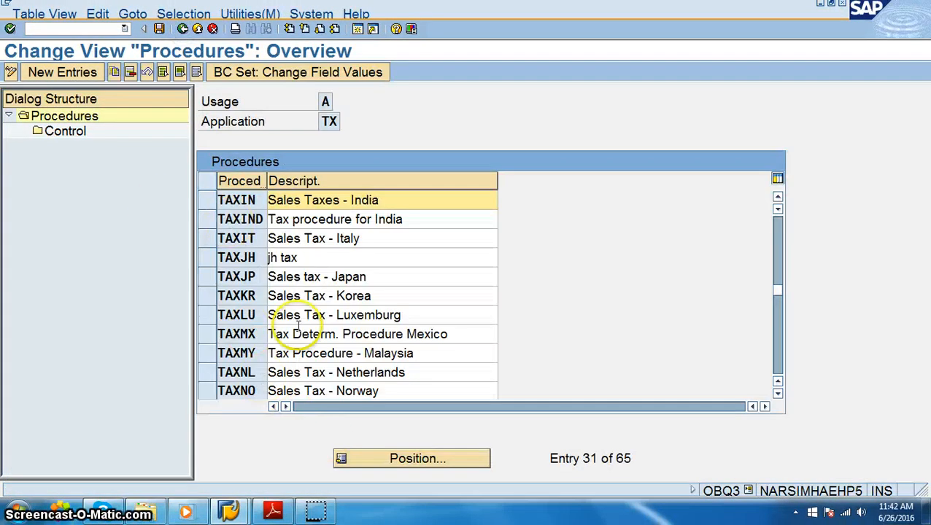
pyautogui.click(183, 29)
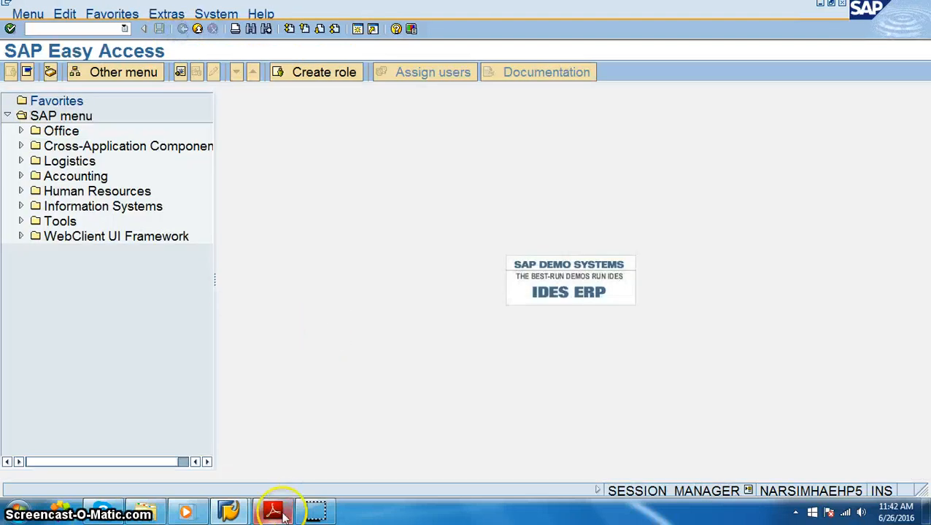
pyautogui.click(273, 511)
pyautogui.click(554, 212)
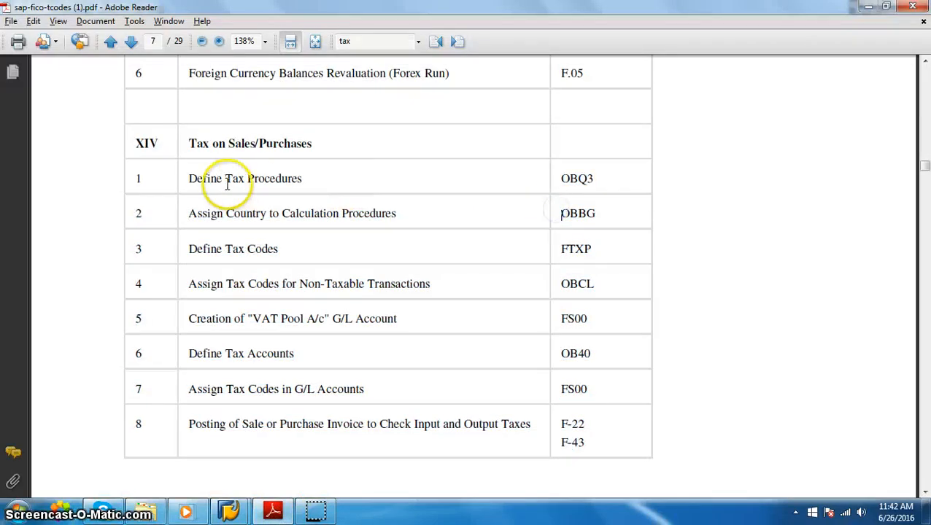
pyautogui.moveTo(191, 219); pyautogui.dragTo(373, 217)
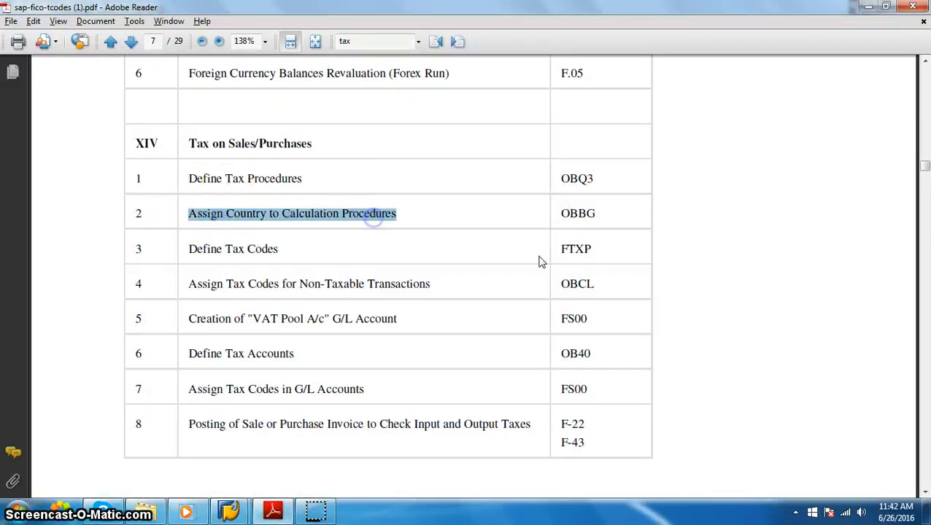
# Switch back to SAP, run transaction OBBG and position the country list at IN
pyautogui.hotkey('alt', 'Tab')
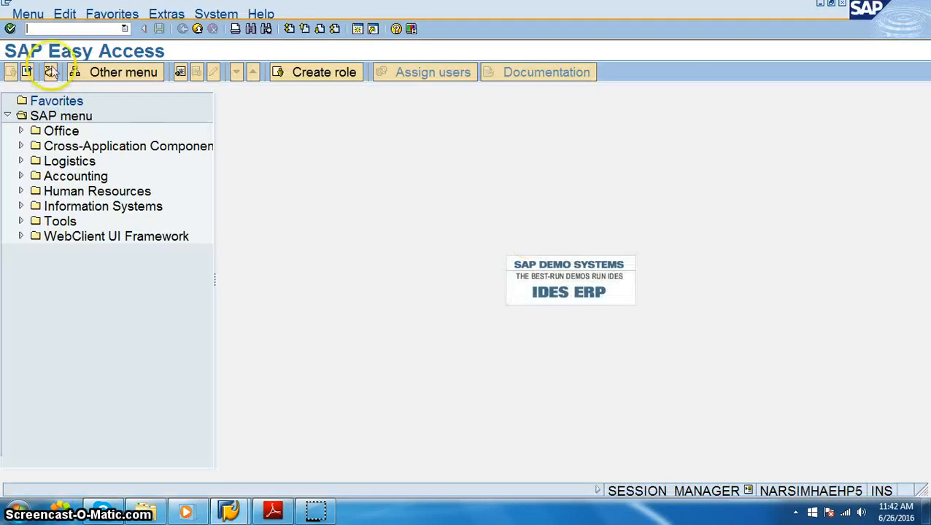
pyautogui.write('obbg')
pyautogui.press('Return')
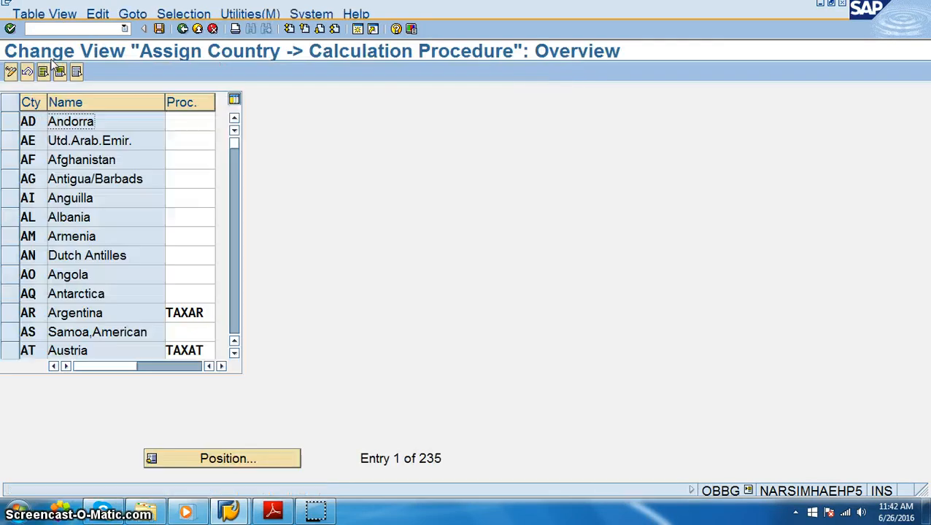
pyautogui.click(233, 456)
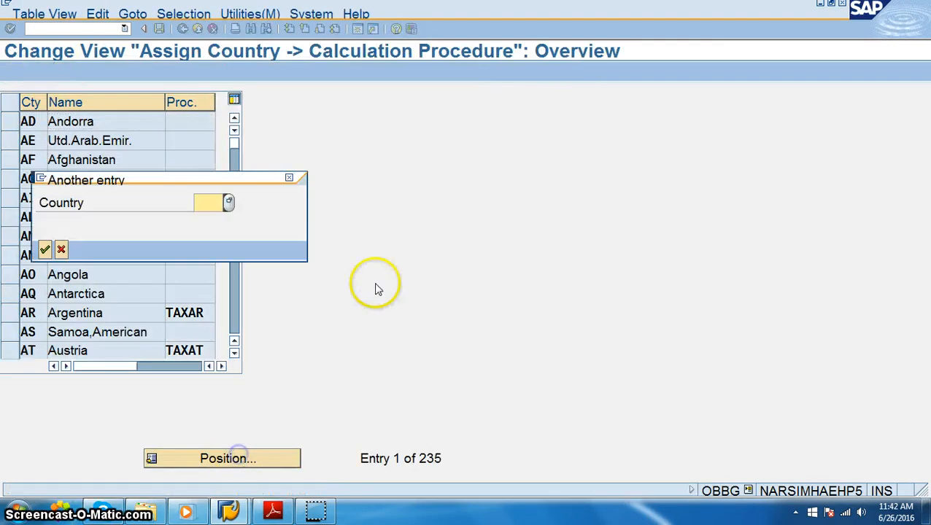
pyautogui.write('in')
pyautogui.press('Return')
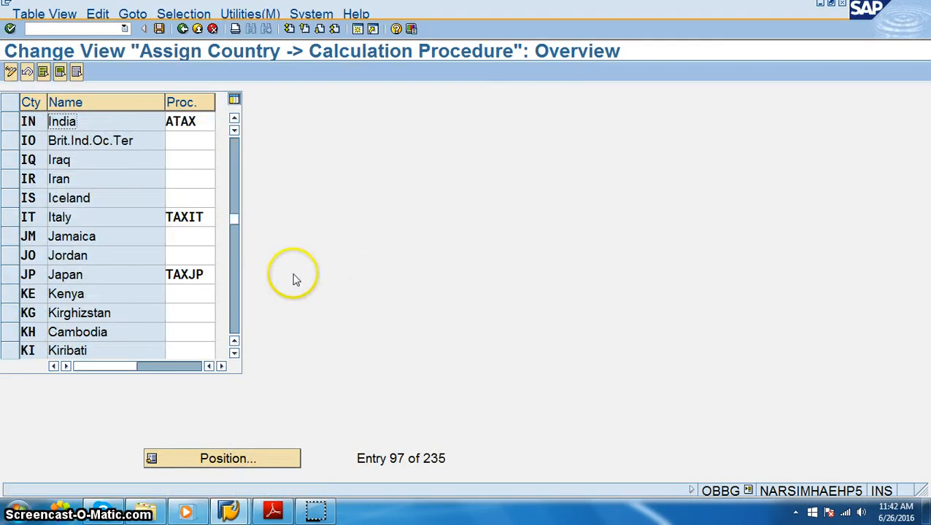
# Assign calculation procedure TAXIN to India and save it under the proposed customizing request for Viprosys
pyautogui.click(180, 122)
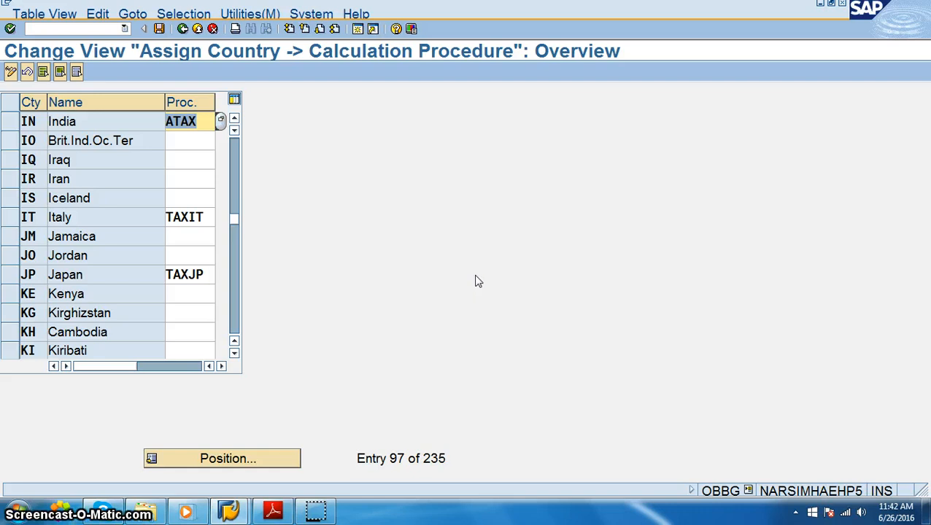
pyautogui.write('taxin')
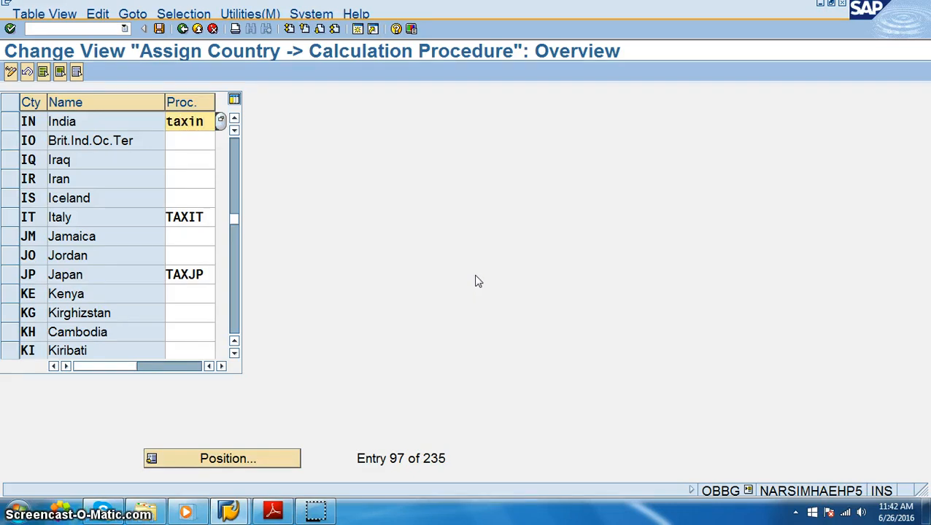
pyautogui.press('Return')
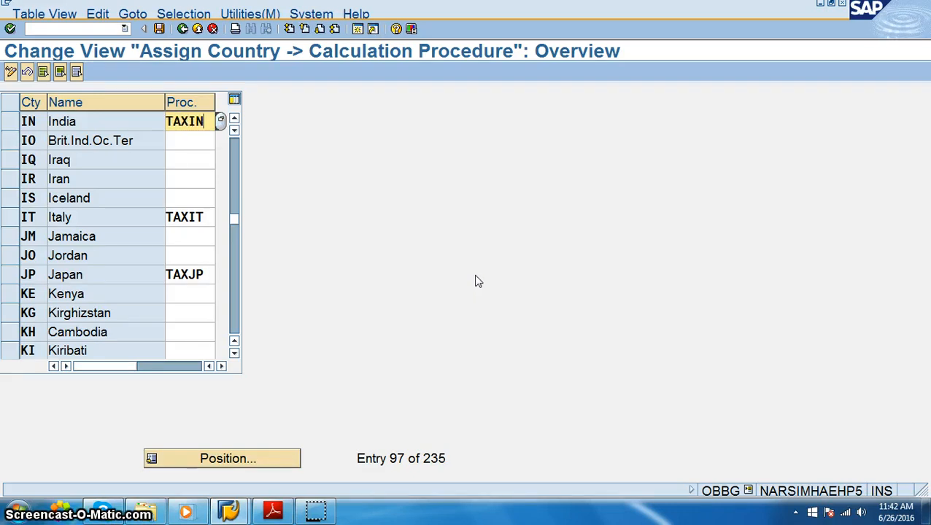
pyautogui.click(159, 29)
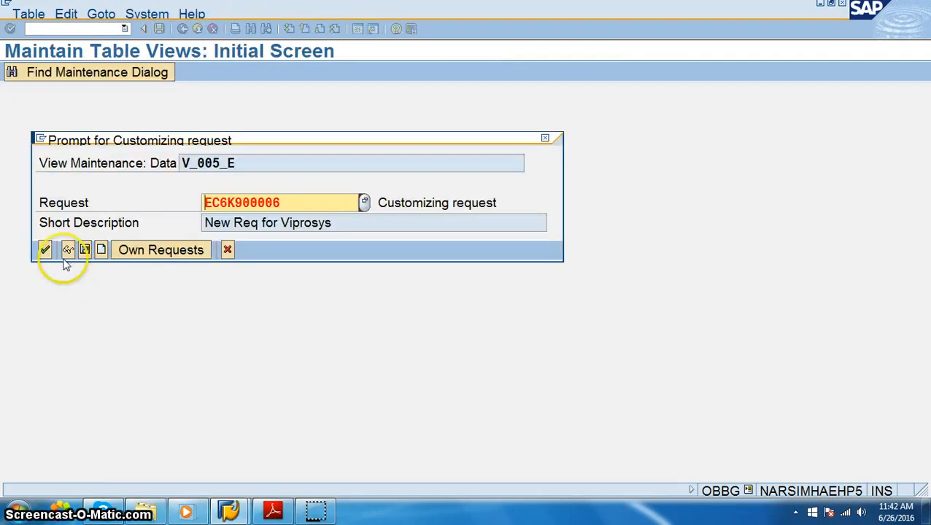
pyautogui.click(45, 251)
# Look up the Define Tax Codes entry in the transaction code PDF in Adobe Reader and return to SAP
pyautogui.click(273, 510)
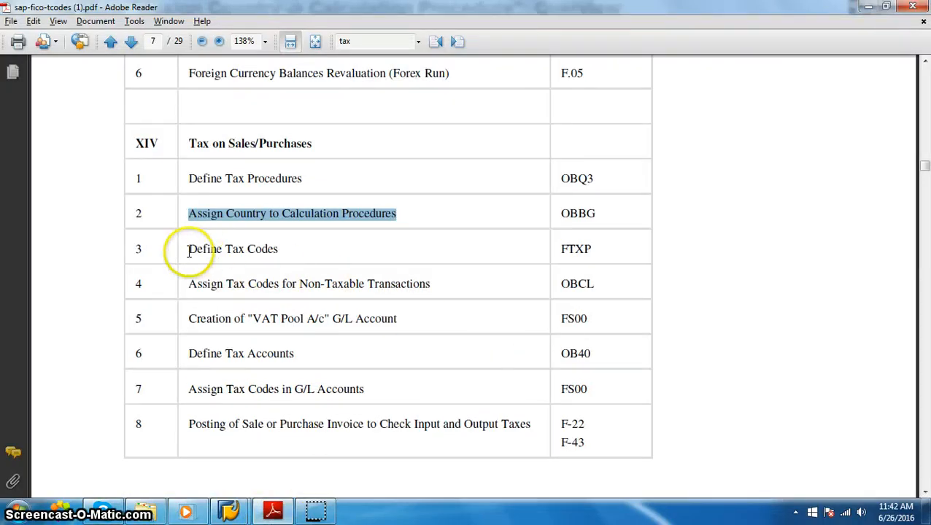
pyautogui.moveTo(189, 250); pyautogui.dragTo(281, 257)
pyautogui.hotkey('alt', 'Tab')
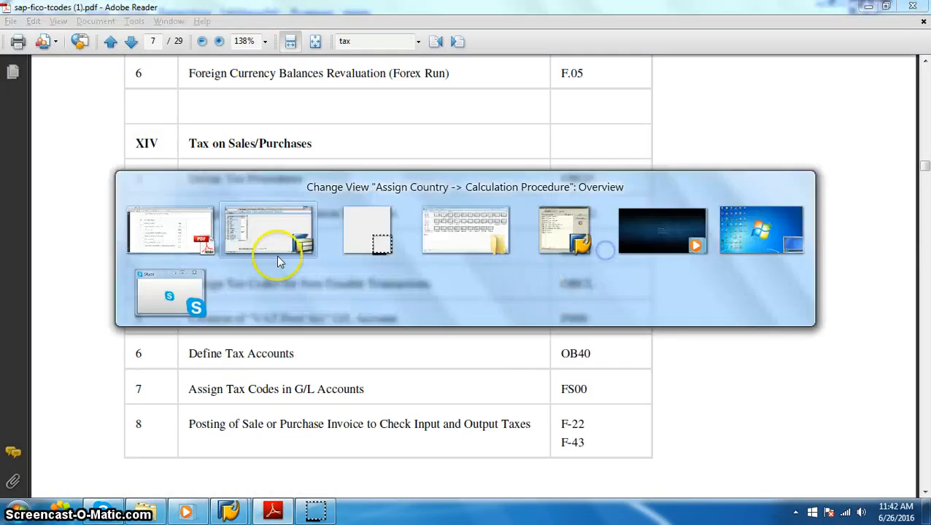
# Leave the country assignment view and run transaction FTXP for country IN
pyautogui.click(183, 29)
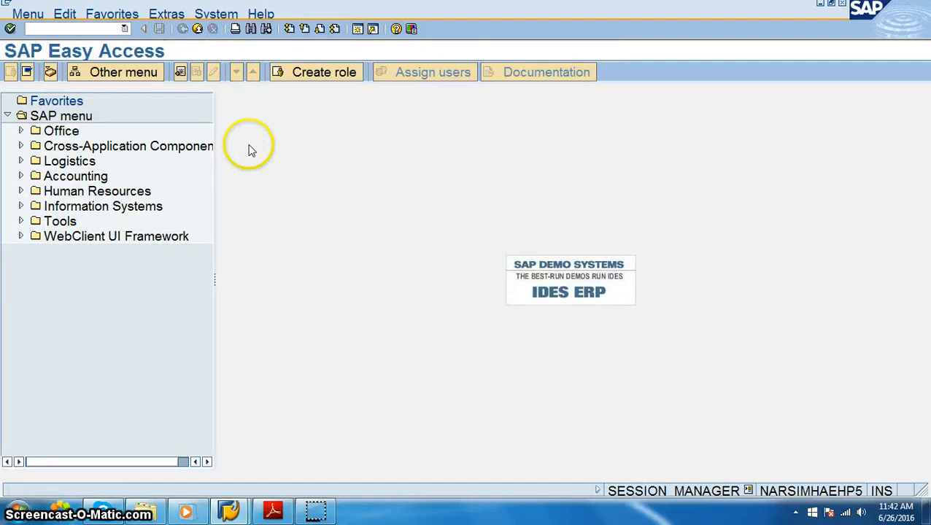
pyautogui.press('Return')
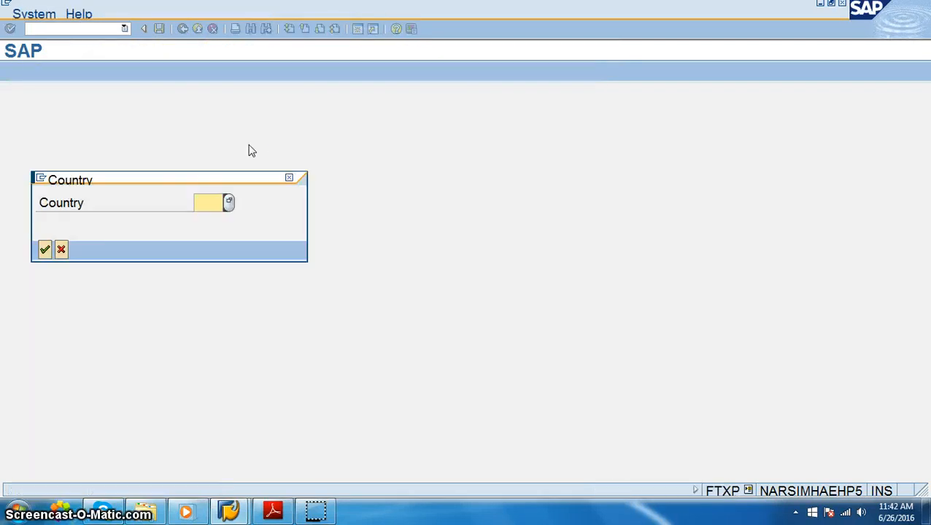
pyautogui.write('in')
pyautogui.press('Return')
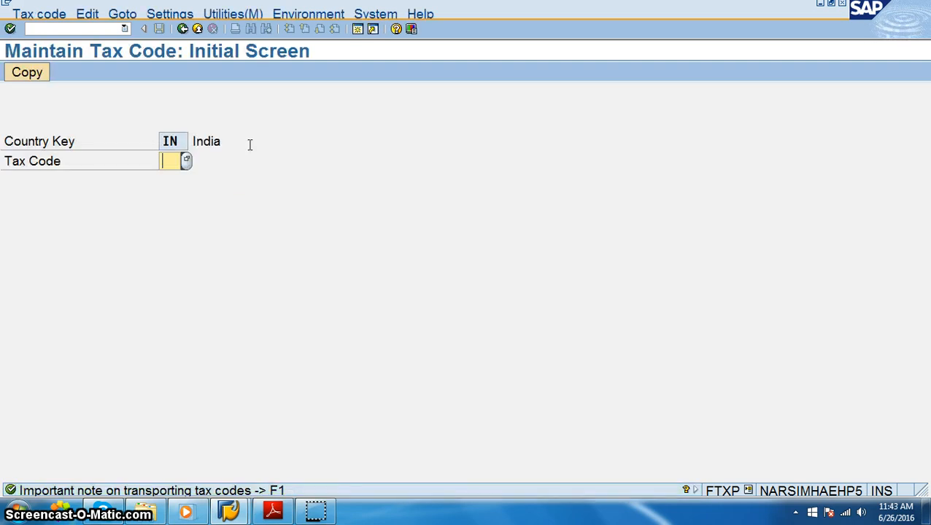
# Create tax code V9 with the description "tax code for general taxes" and tax type A (Output tax)
pyautogui.write('V')
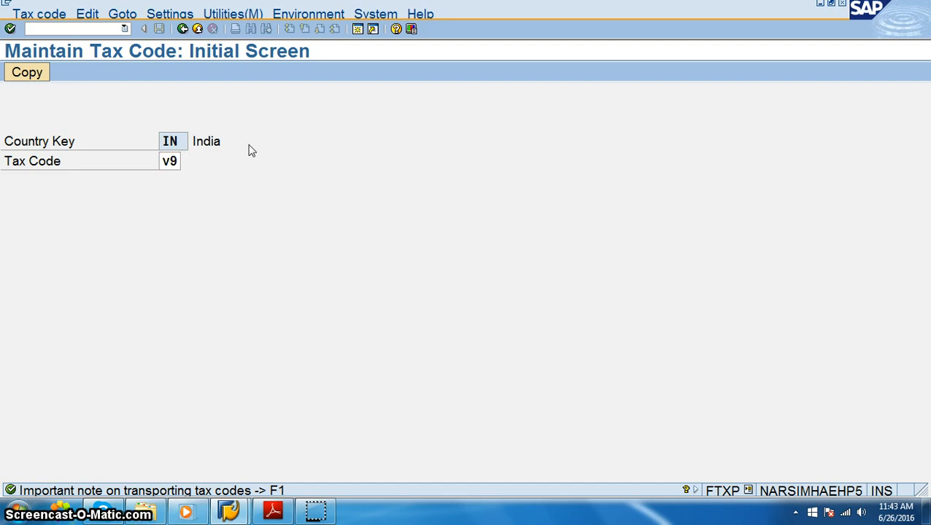
pyautogui.press('Return')
pyautogui.write('tax code for g')
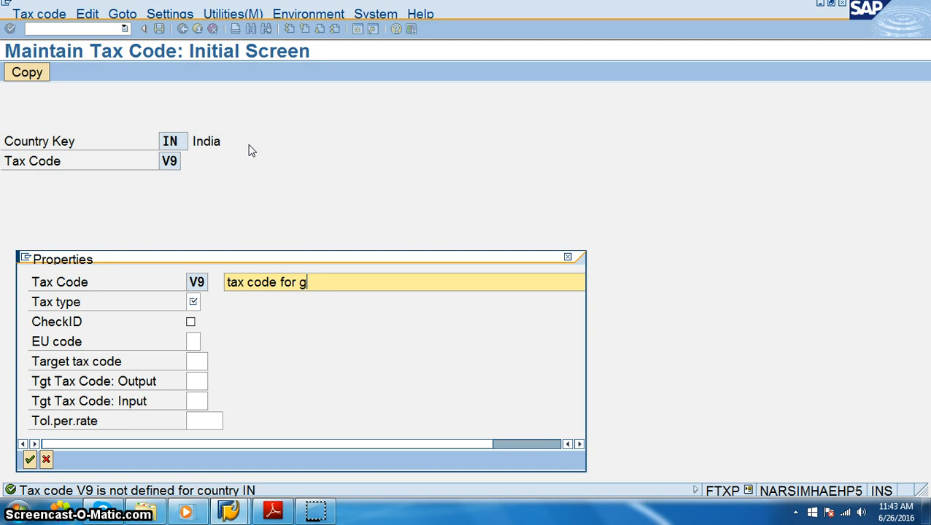
pyautogui.write('enral taxes')
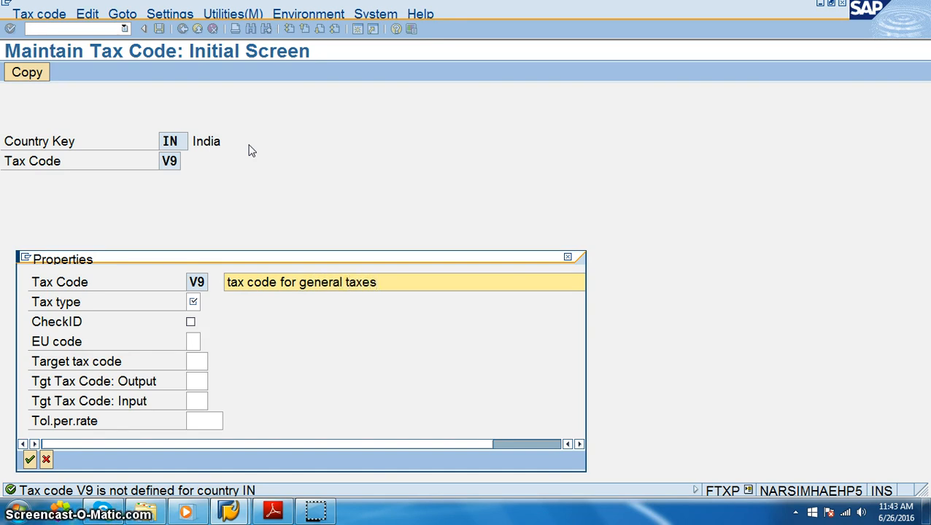
pyautogui.press('Tab')
pyautogui.press('F4')
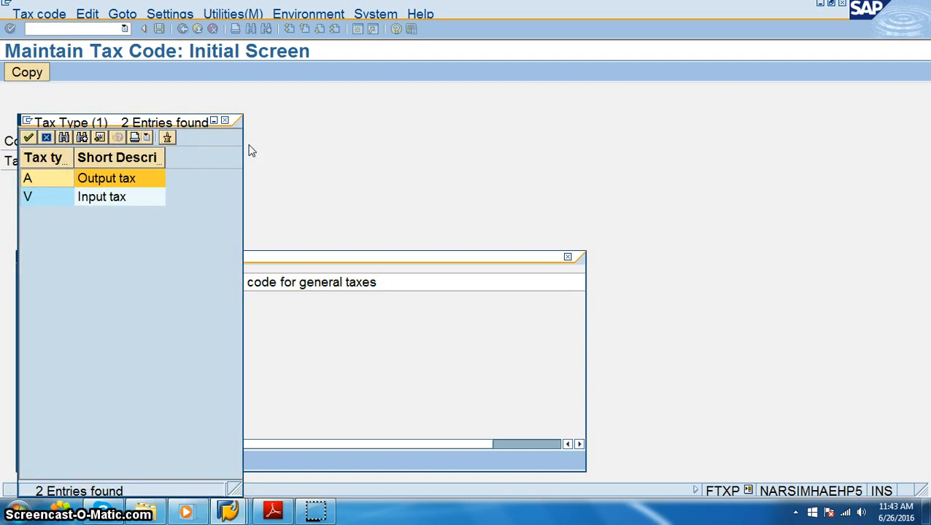
pyautogui.press('Return')
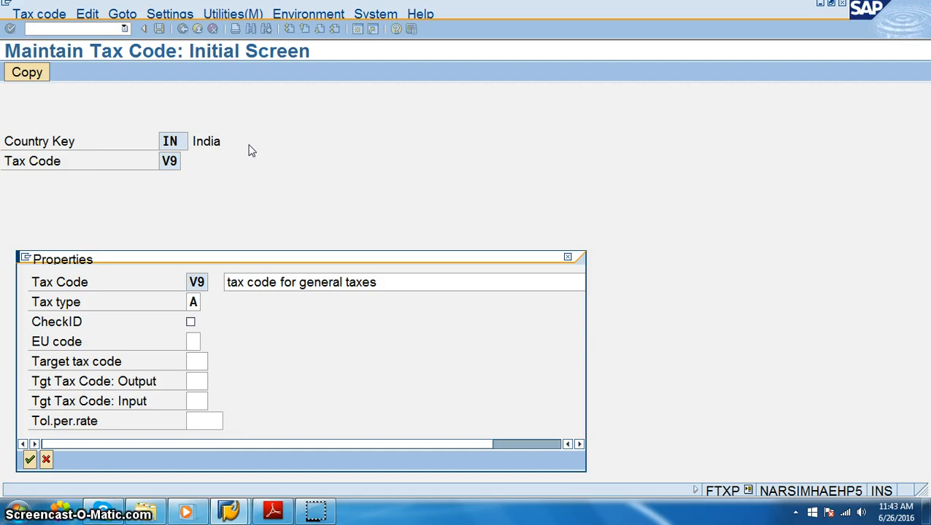
pyautogui.press('Return')
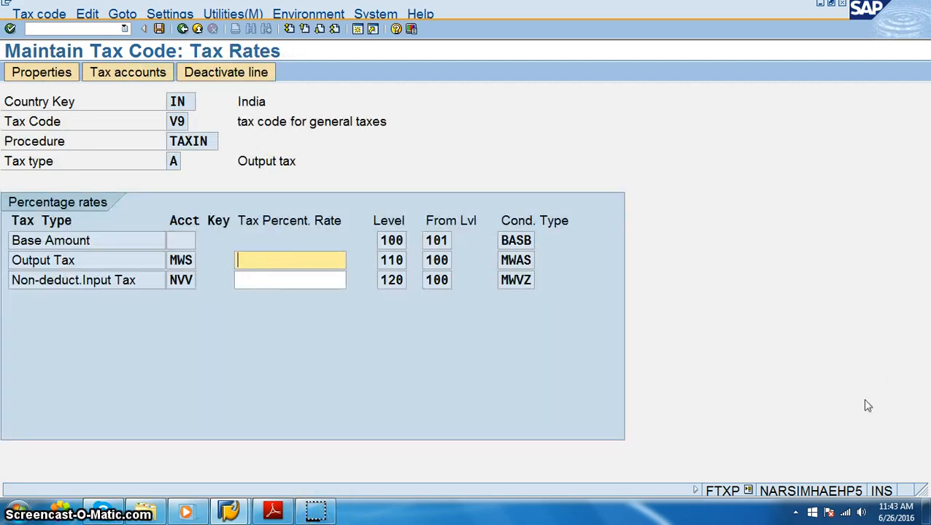
# Set the rates of tax code V9 to 10 percent for Output Tax and 2 percent for Non-deduct.Input Tax, and save
pyautogui.write('10')
pyautogui.press('Down')
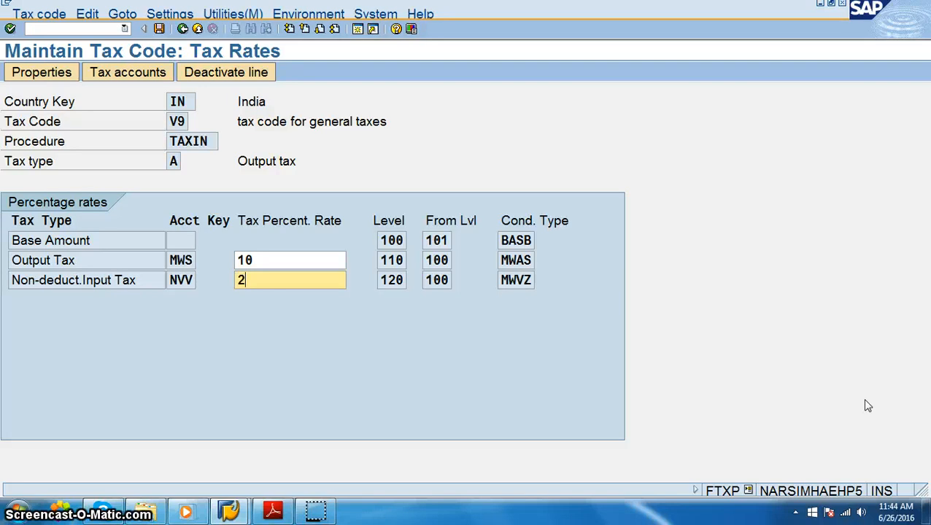
pyautogui.click(159, 28)
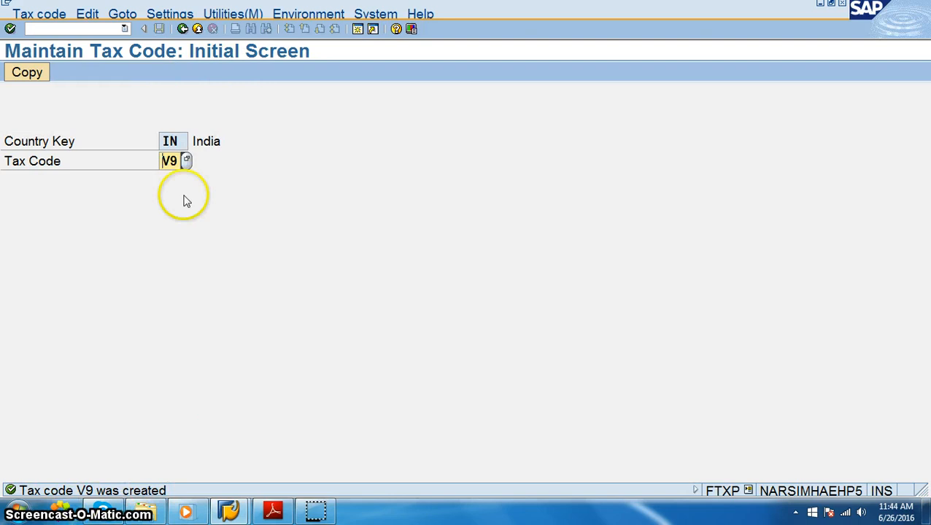
# Leave tax code maintenance and look up the Assign Tax Codes for Non-Taxable Transactions entry in the Adobe Reader PDF
pyautogui.click(182, 29)
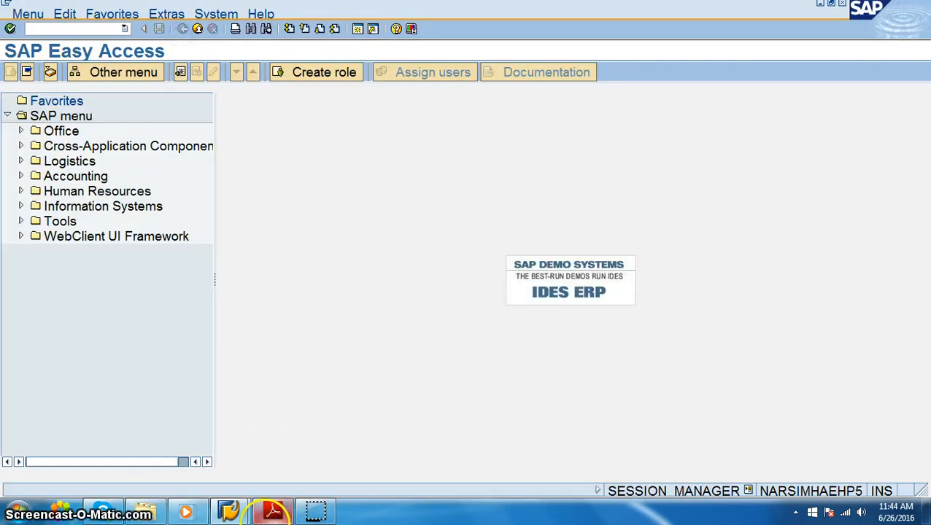
pyautogui.click(273, 511)
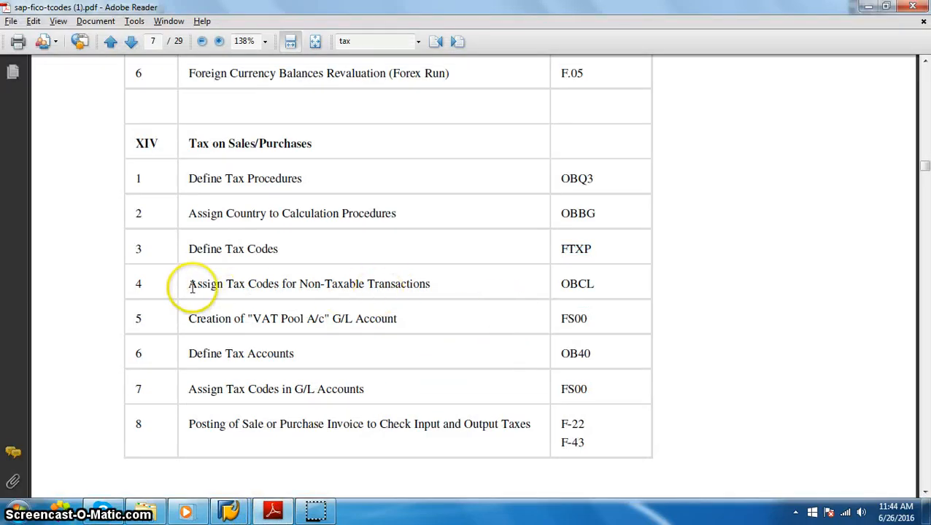
pyautogui.moveTo(189, 284); pyautogui.dragTo(432, 281)
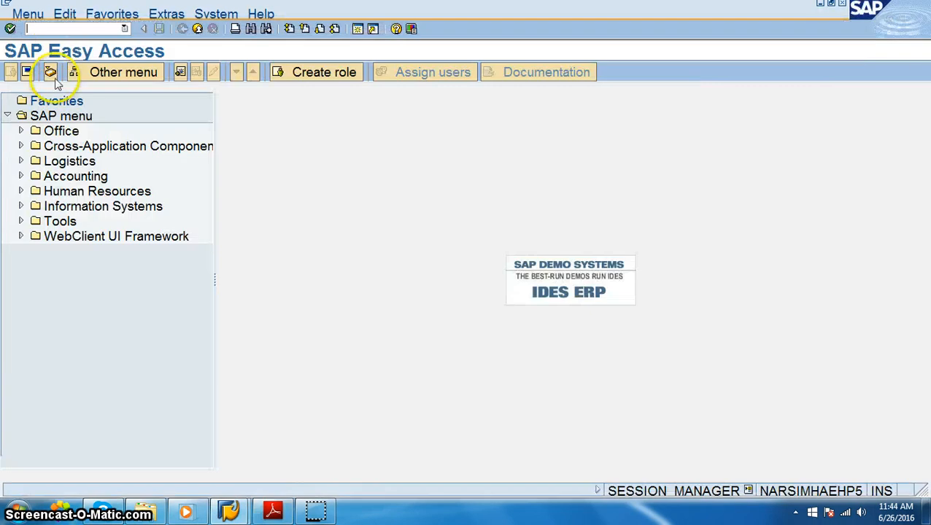
# Return to SAP and run transaction OBCL for allocating company codes to non-taxable transactions
pyautogui.click(55, 29)
pyautogui.write('o')
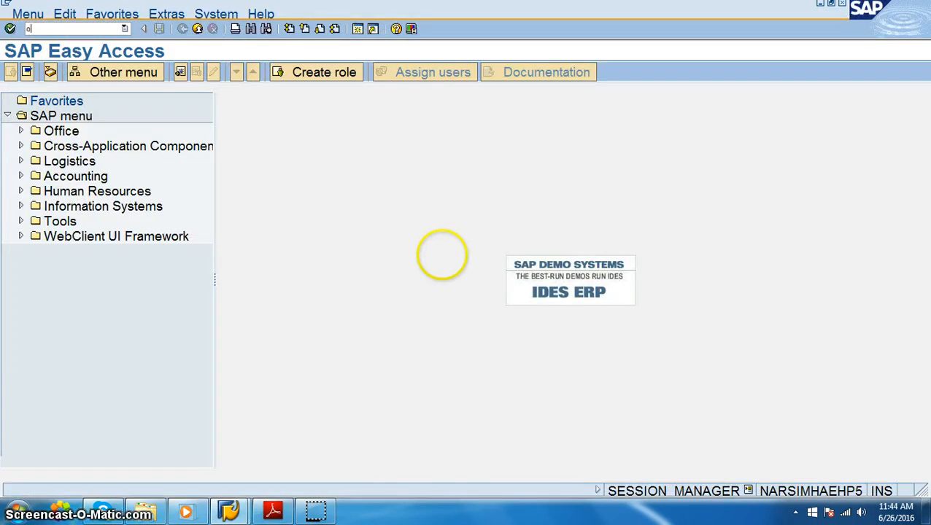
pyautogui.write('bcl')
pyautogui.press('Return')
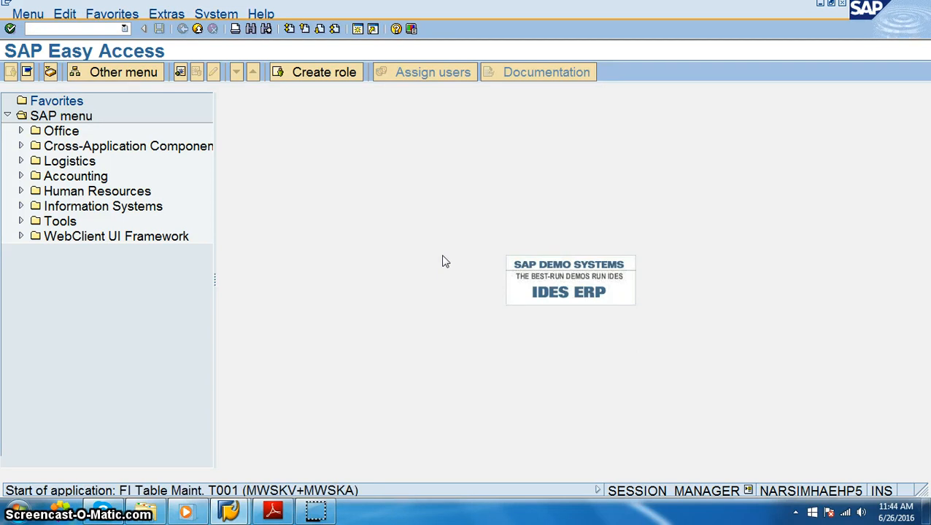
pyautogui.hotkey('alt', 'Tab')
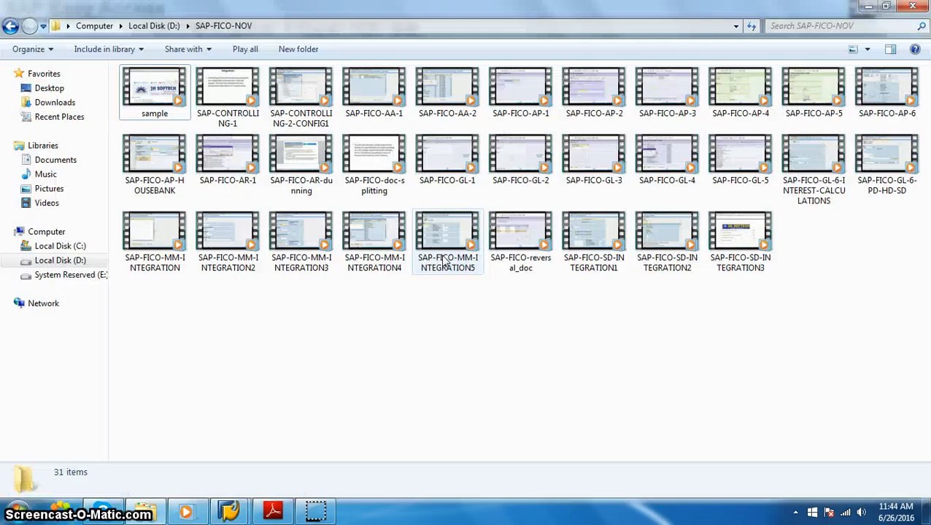
pyautogui.hotkey('alt', 'Tab')
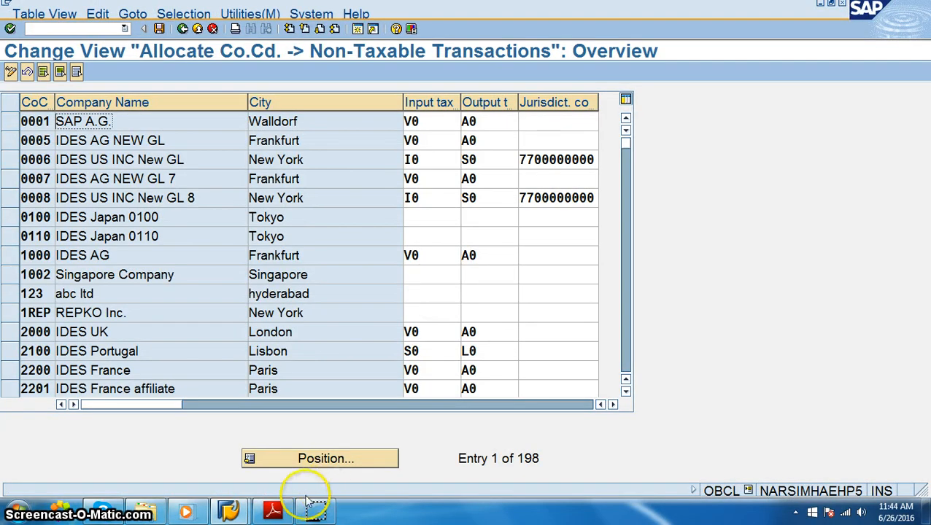
# Position the non-taxable transactions list at company code VPRO
pyautogui.click(313, 458)
pyautogui.write('v')
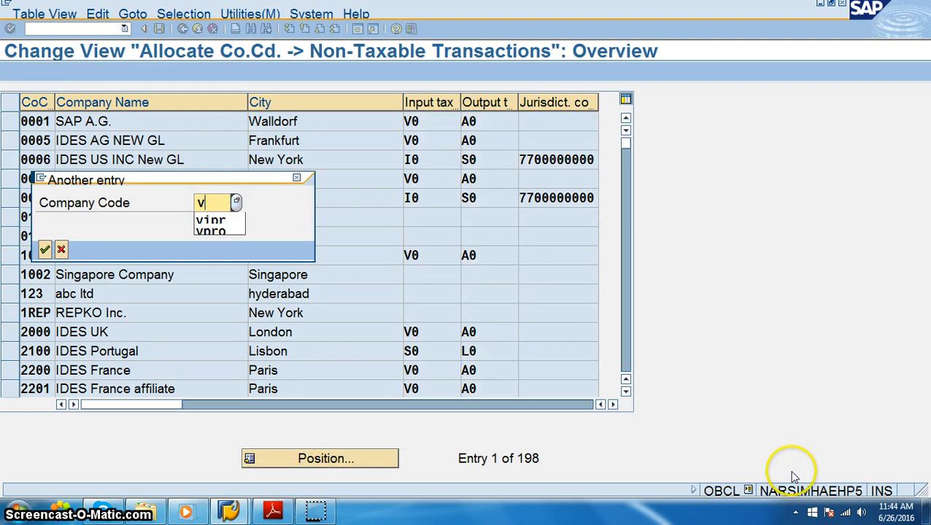
pyautogui.write('i')
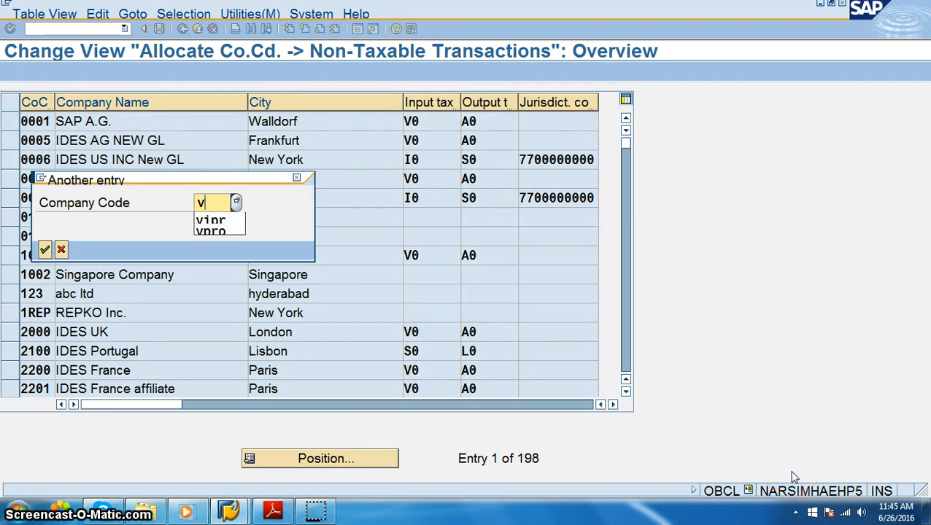
pyautogui.write('pro')
pyautogui.press('Return')
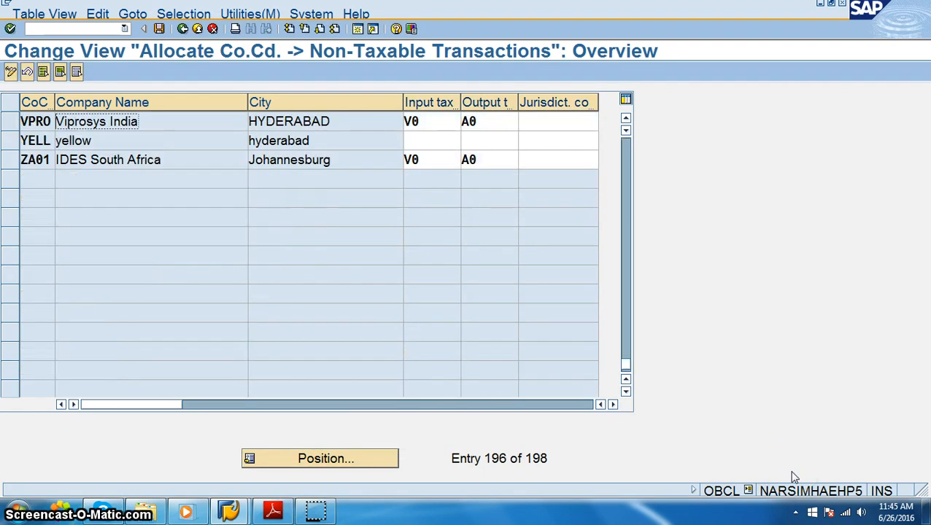
# Examine the input tax code, output tax code and jurisdiction code fields in the VPRO row
pyautogui.click(423, 121)
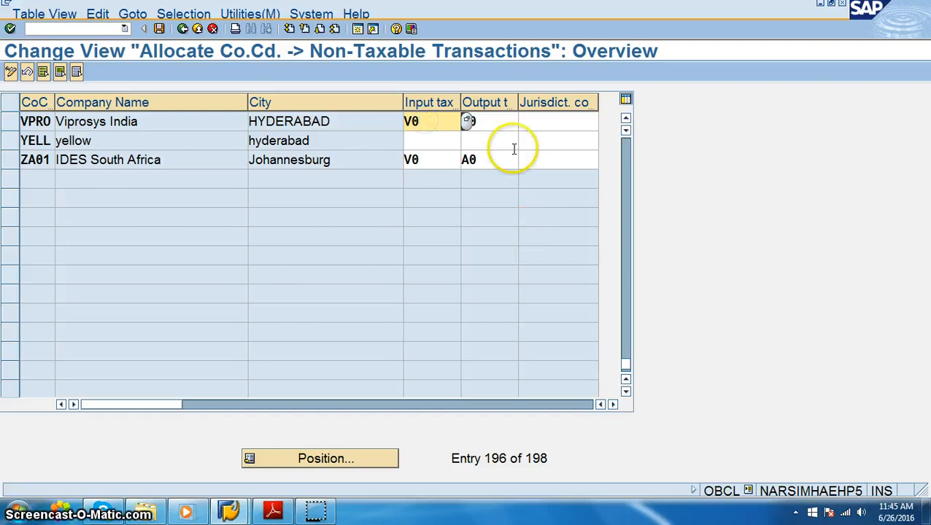
pyautogui.click(499, 127)
pyautogui.click(426, 124)
pyautogui.click(494, 125)
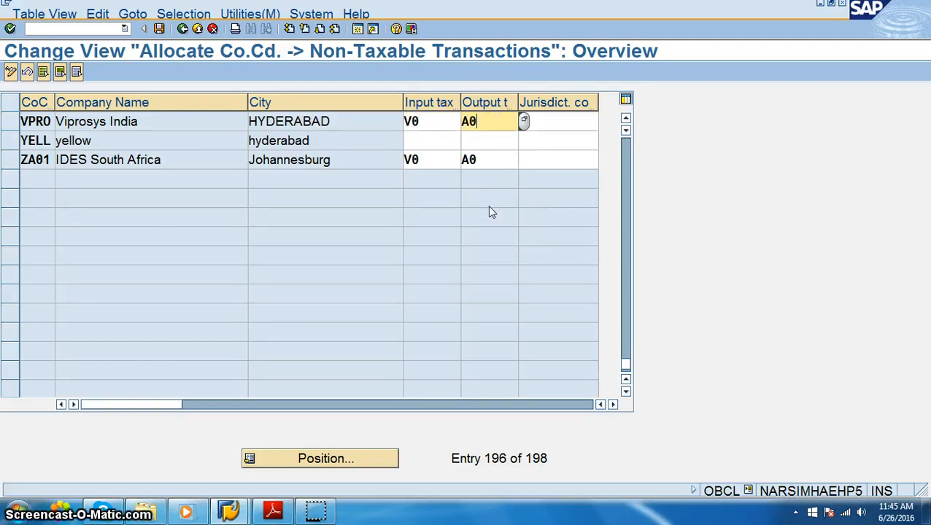
pyautogui.click(438, 123)
pyautogui.click(466, 123)
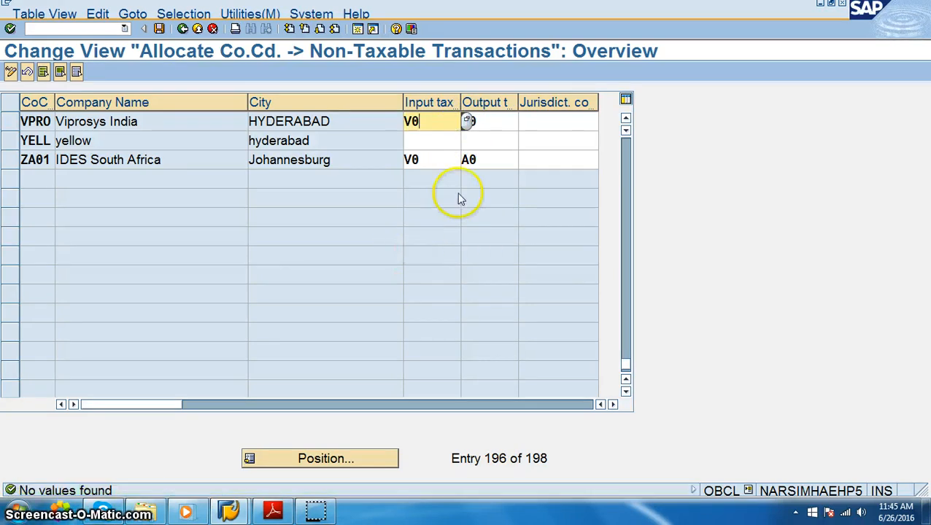
pyautogui.click(467, 121)
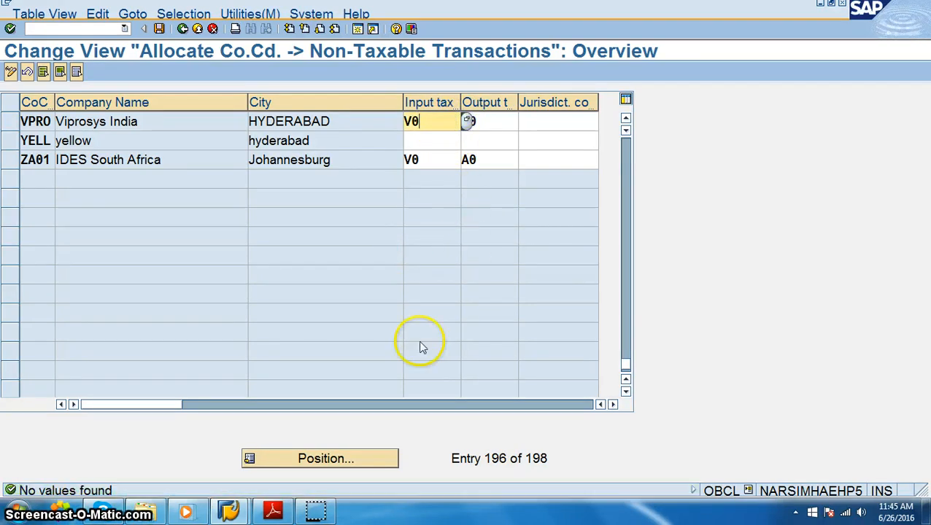
pyautogui.click(540, 121)
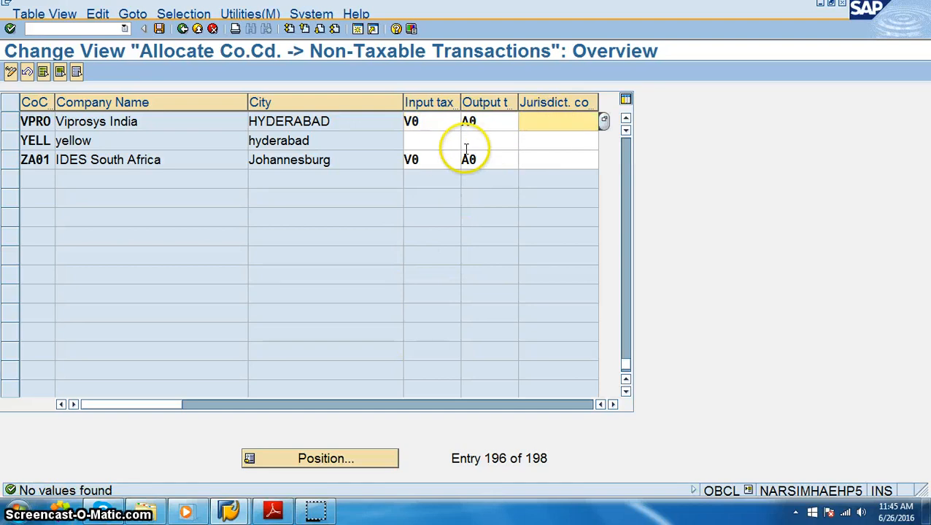
# Leave the non-taxable transactions view, review the OBCL entry in the Adobe Reader PDF and return to SAP
pyautogui.click(197, 29)
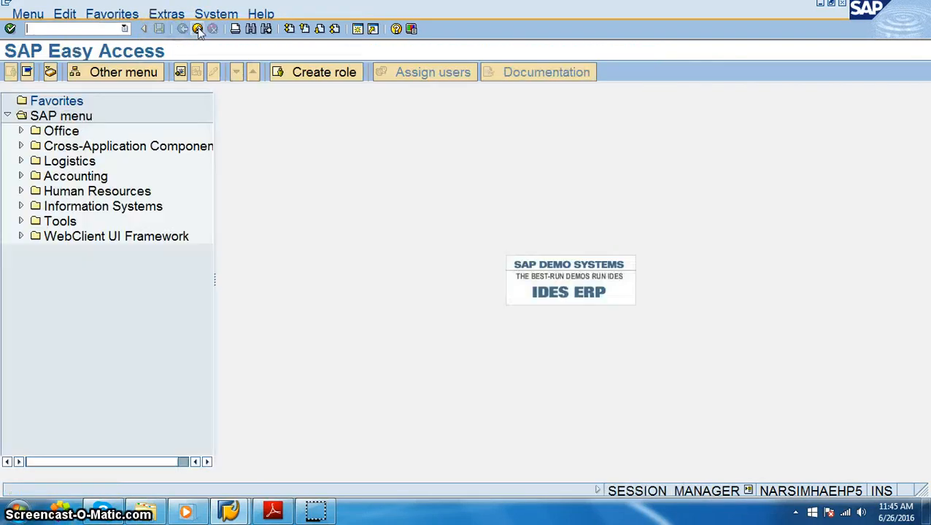
pyautogui.click(197, 29)
pyautogui.click(288, 280)
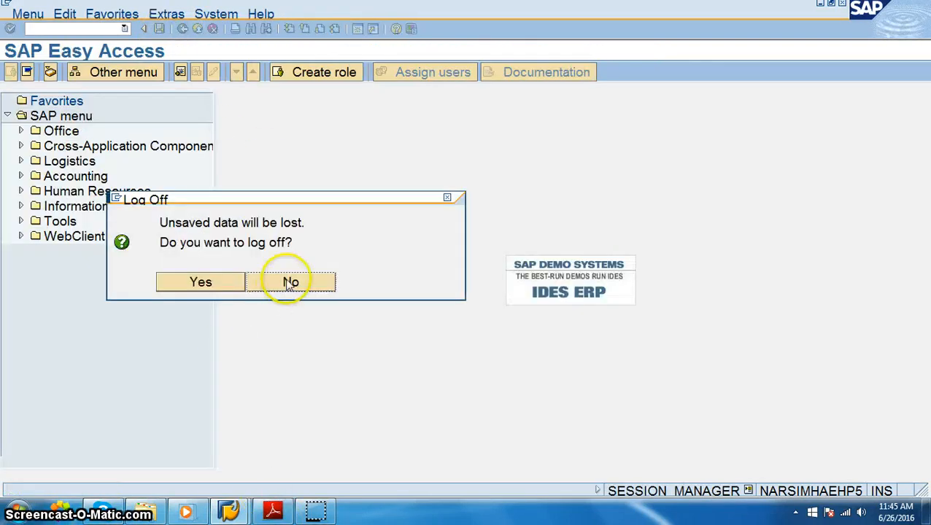
pyautogui.click(278, 509)
pyautogui.click(592, 286)
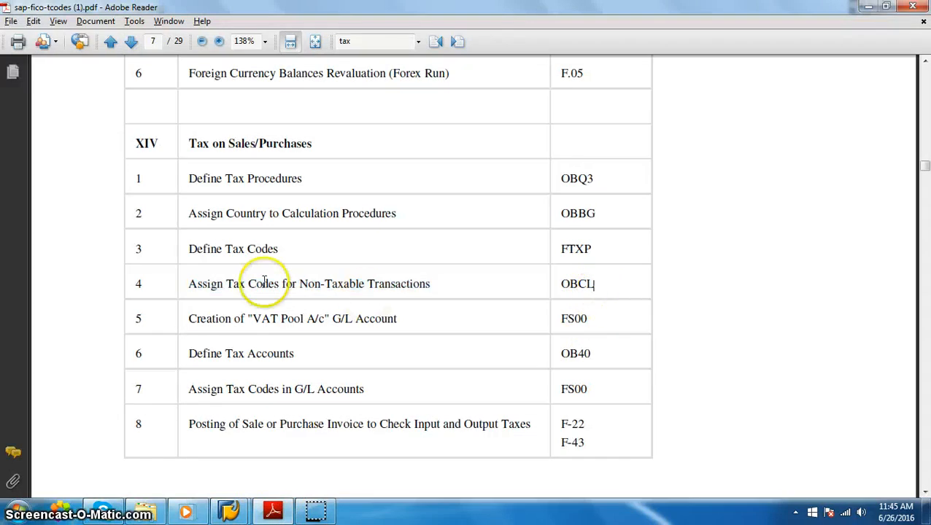
pyautogui.moveTo(189, 284); pyautogui.dragTo(429, 285)
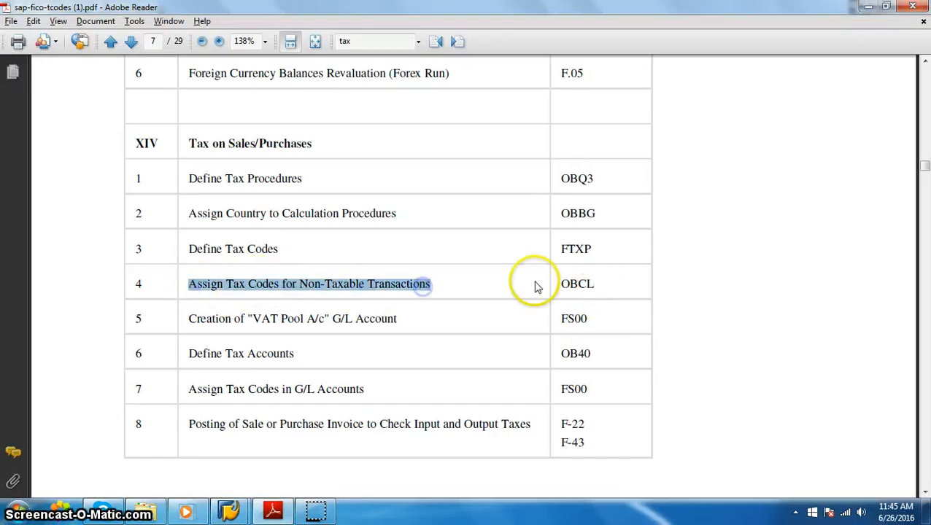
pyautogui.click(556, 283)
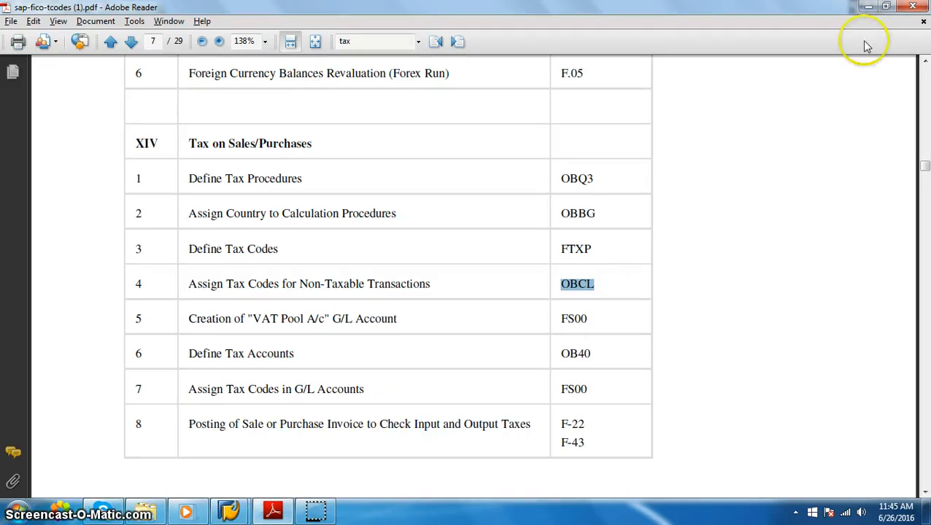
pyautogui.click(868, 7)
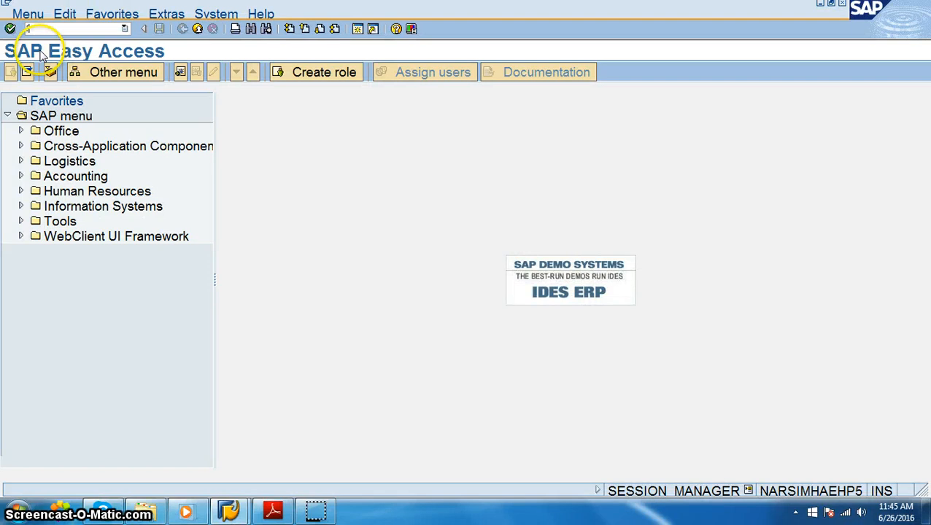
# Run transaction OBD4 to open the G/L account groups
pyautogui.write('fsoo')
pyautogui.press('Return')
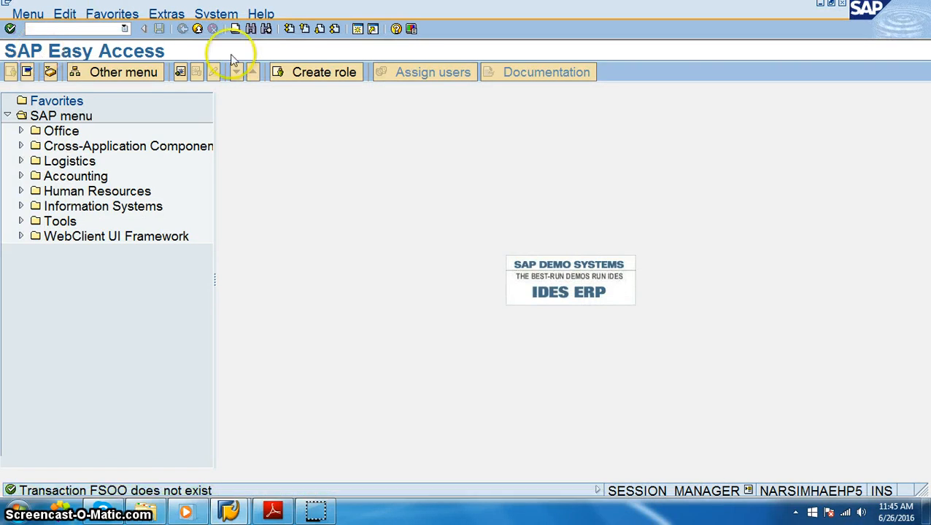
pyautogui.write('obd')
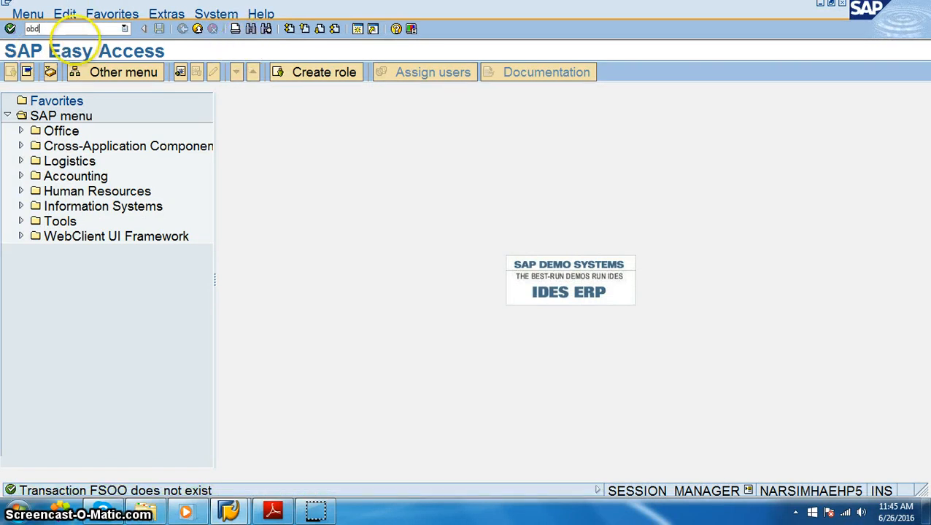
pyautogui.write('4')
pyautogui.press('Return')
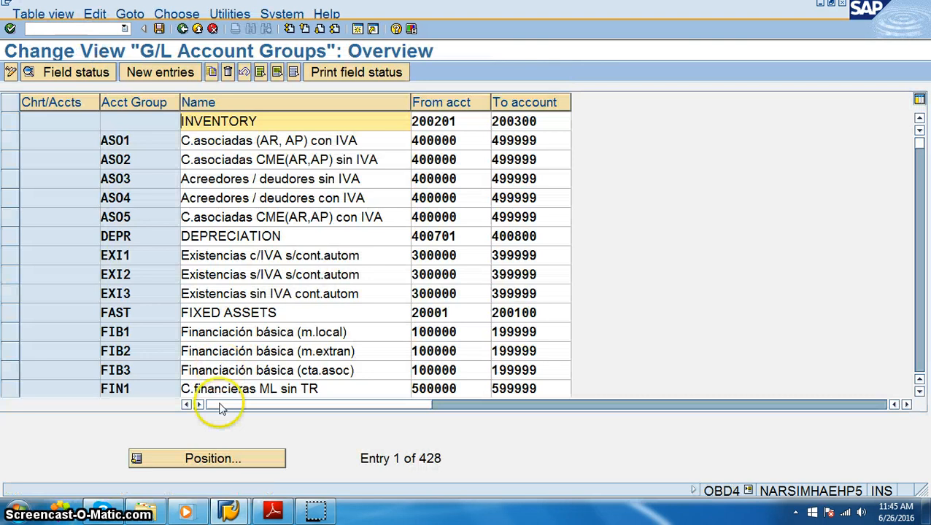
# Position the G/L account groups list at chart of accounts VPRO and look through its groups
pyautogui.click(225, 457)
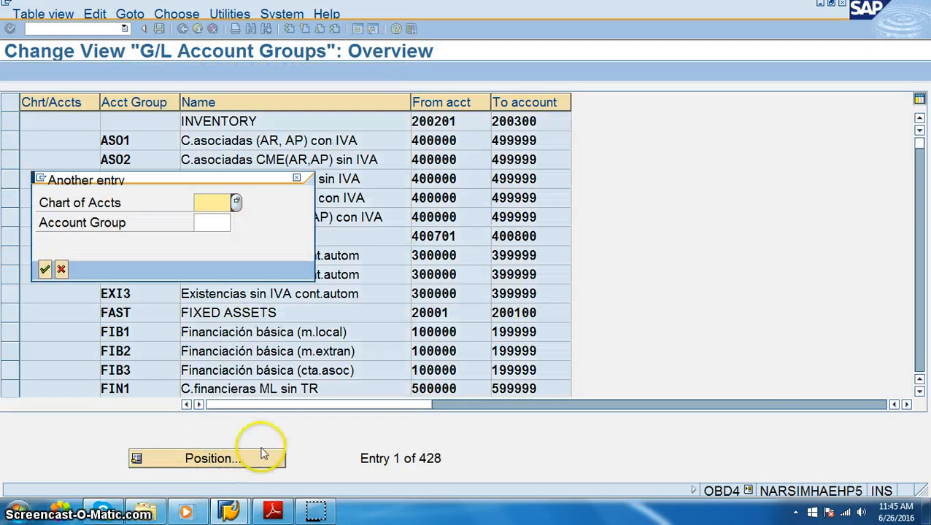
pyautogui.write('vpro')
pyautogui.press('Return')
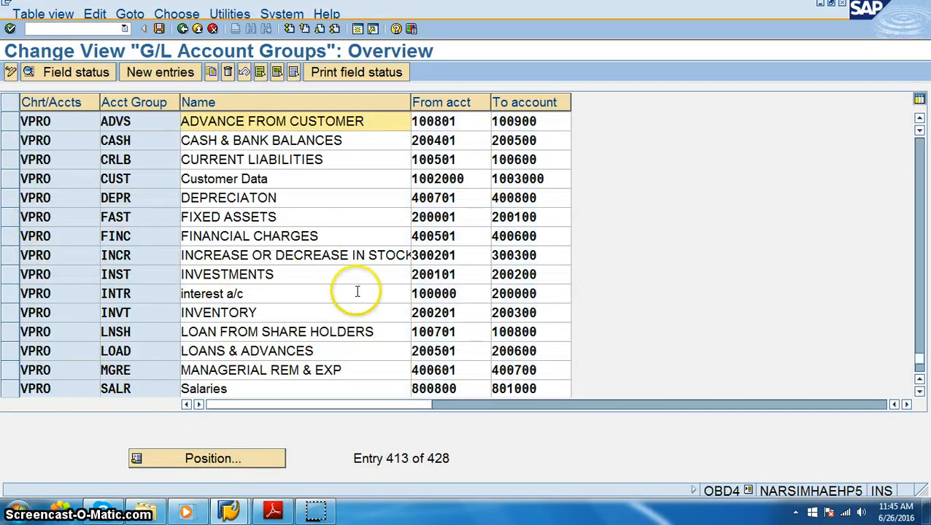
pyautogui.scroll(-2, 328, 262)
pyautogui.scroll(1, 324, 282)
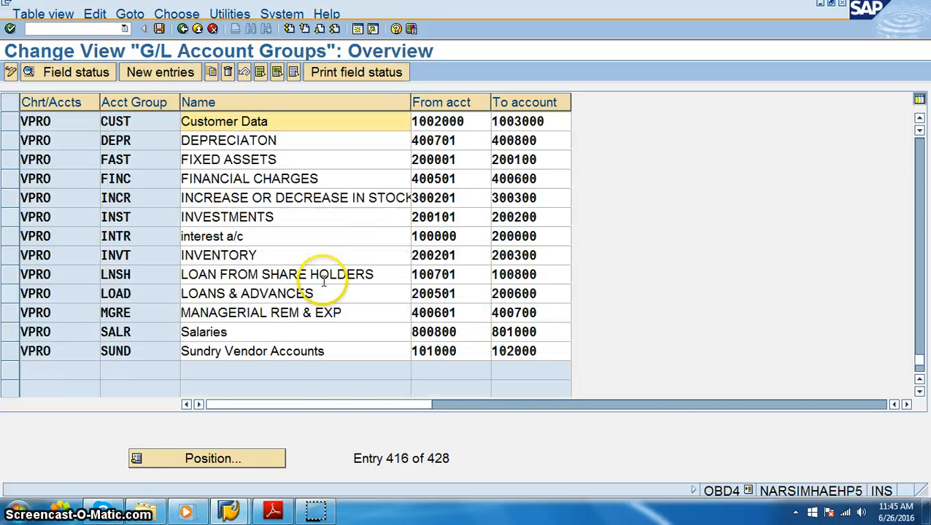
pyautogui.scroll(1, 324, 282)
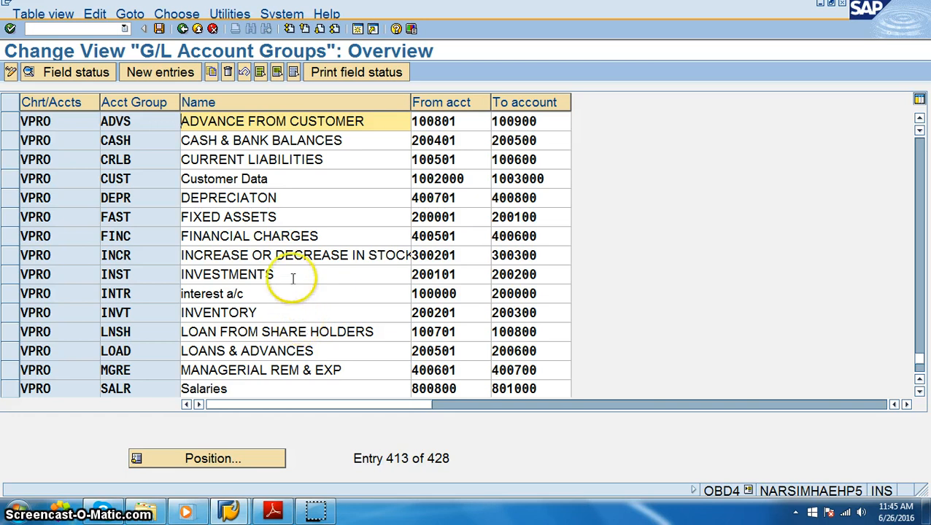
# Check the from and to account numbers of the VPRO groups CURRENT LIABILITIES and FINANCIAL CHARGES
pyautogui.click(343, 160)
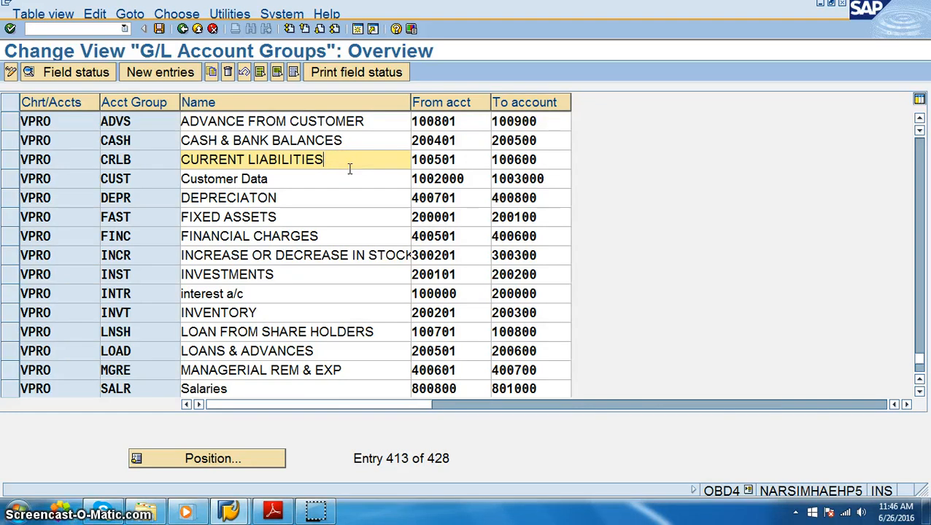
pyautogui.click(465, 160)
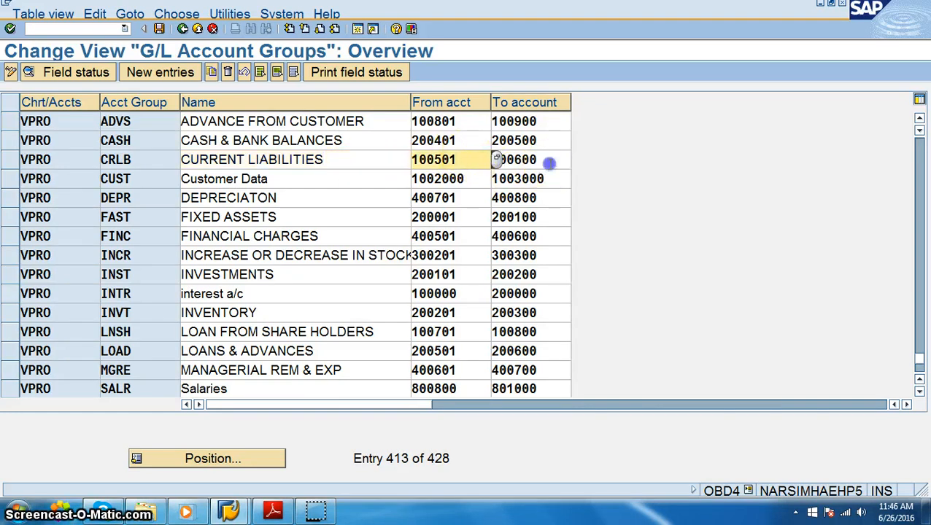
pyautogui.click(545, 160)
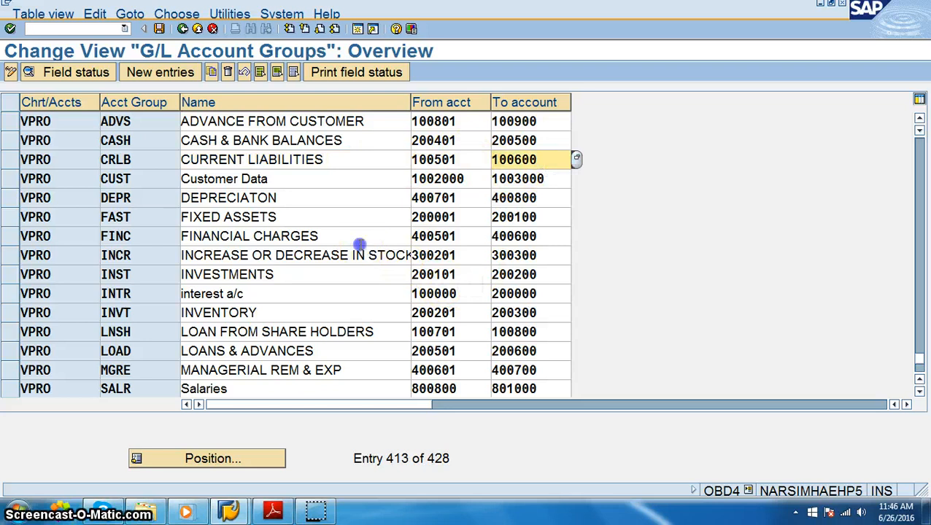
pyautogui.click(358, 241)
pyautogui.click(459, 237)
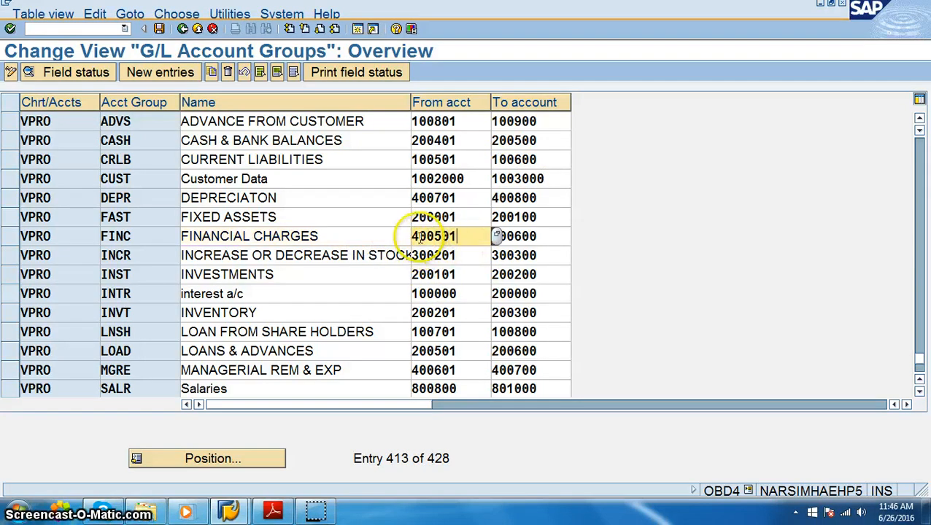
pyautogui.click(546, 238)
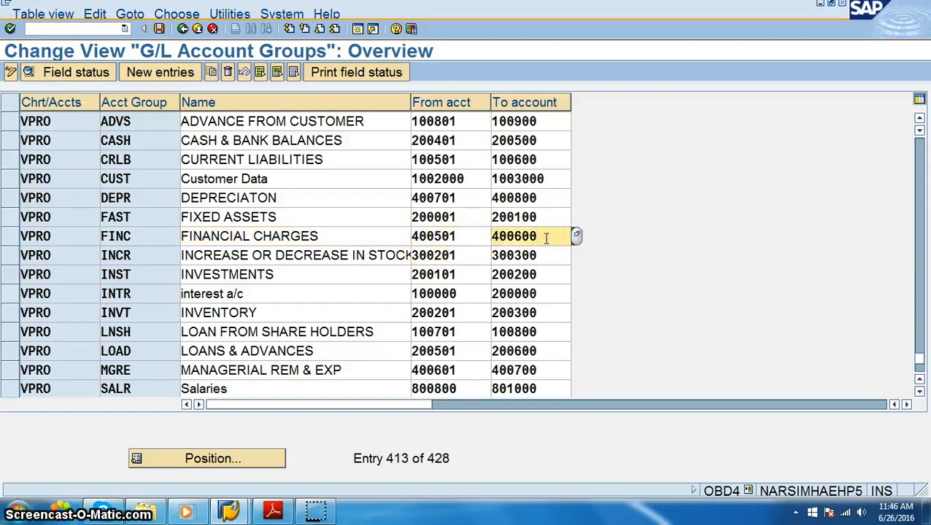
# Run transaction FS00 in a new session and switch back to the G/L account groups view
pyautogui.click(358, 32)
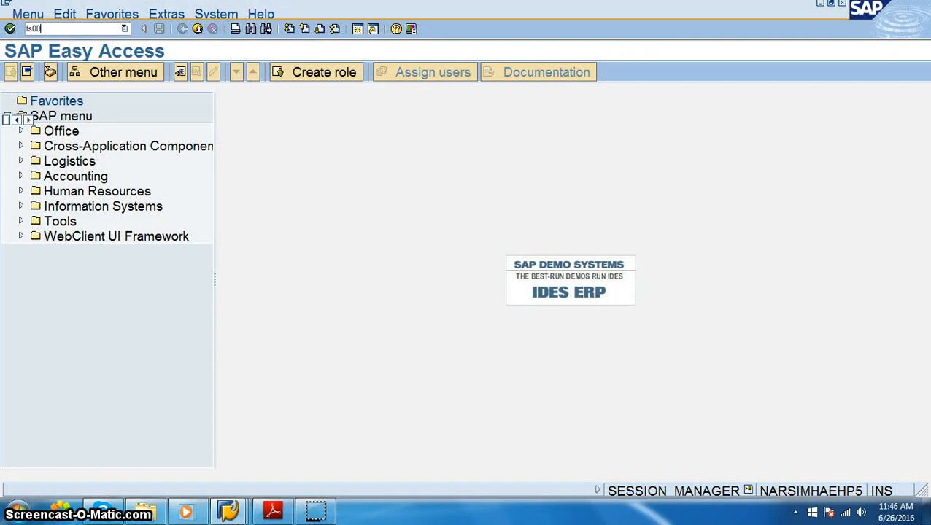
pyautogui.press('Return')
pyautogui.hotkey('alt', 'Tab')
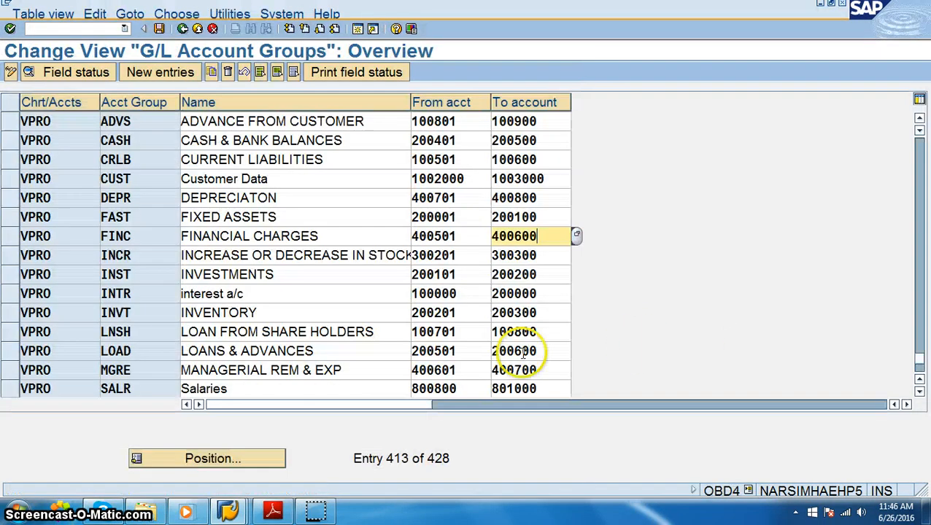
# Recheck the from and to account numbers of the FINANCIAL CHARGES group and return to the FS00 session
pyautogui.doubleClick(467, 236)
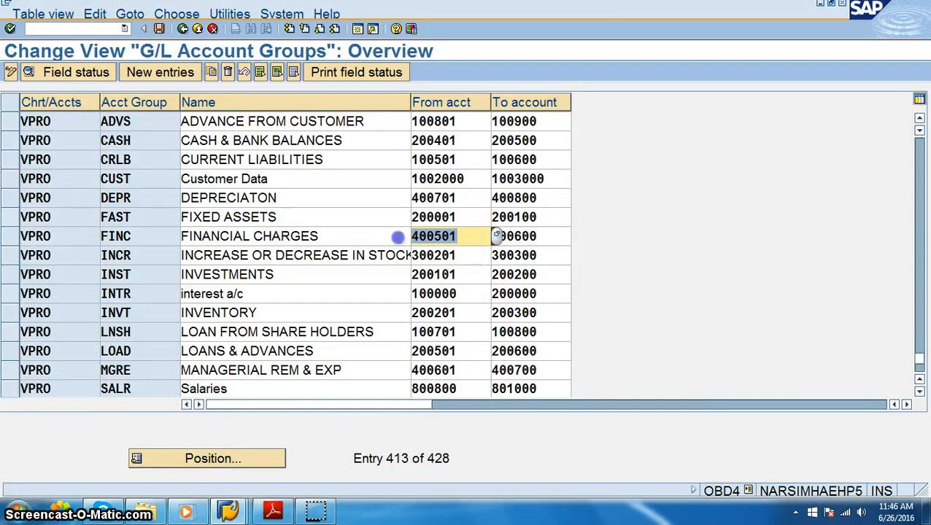
pyautogui.hotkey('alt', 'Tab')
pyautogui.hotkey('alt', 'Tab')
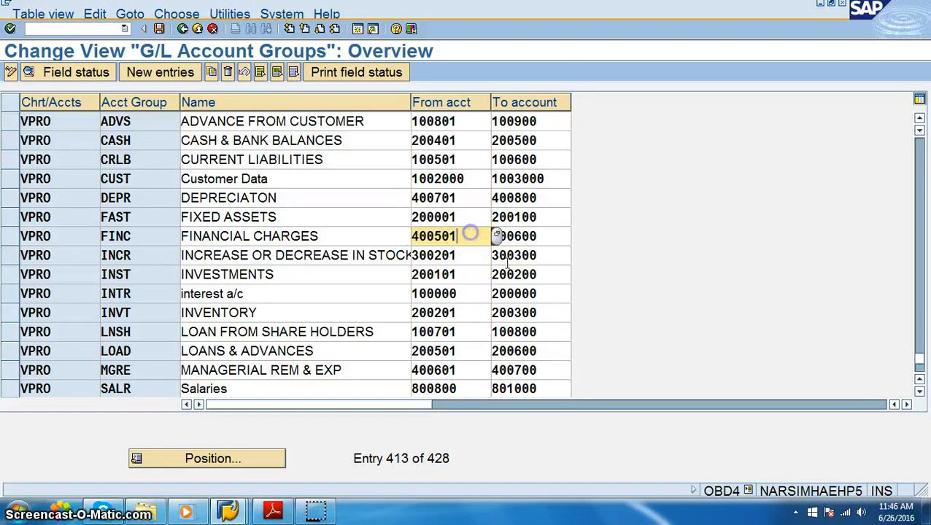
pyautogui.click(555, 236)
pyautogui.hotkey('alt', 'Tab')
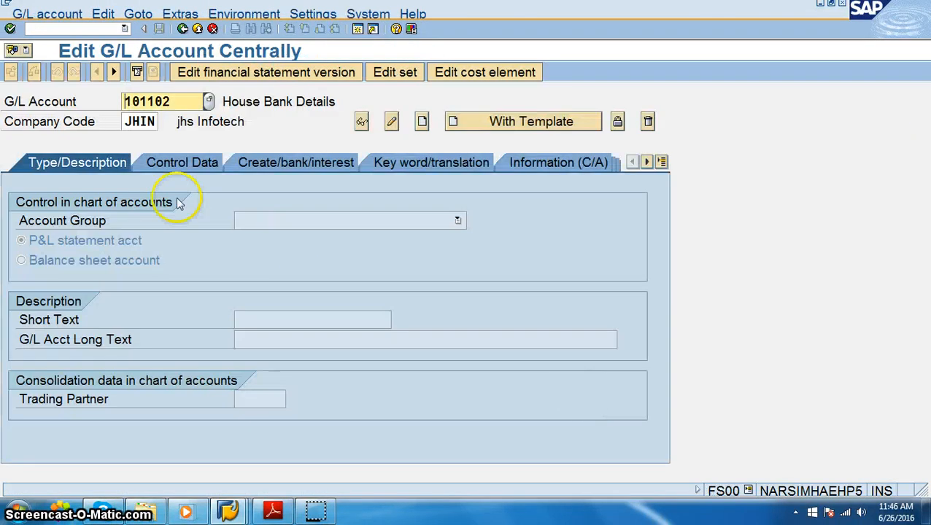
pyautogui.hotkey('alt', 'Tab')
pyautogui.hotkey('alt', 'Tab')
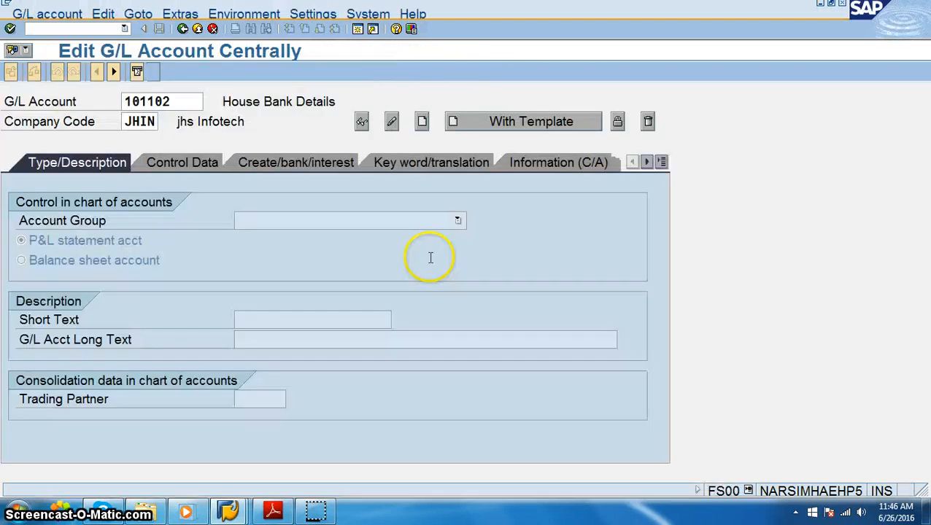
# Start creating G/L account 400502 in company code VPRO
pyautogui.click(179, 109)
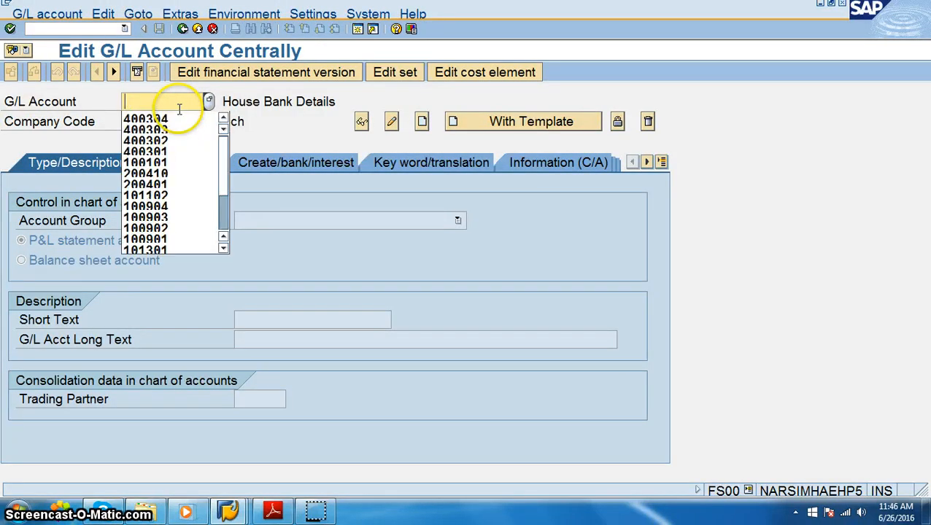
pyautogui.write('400502')
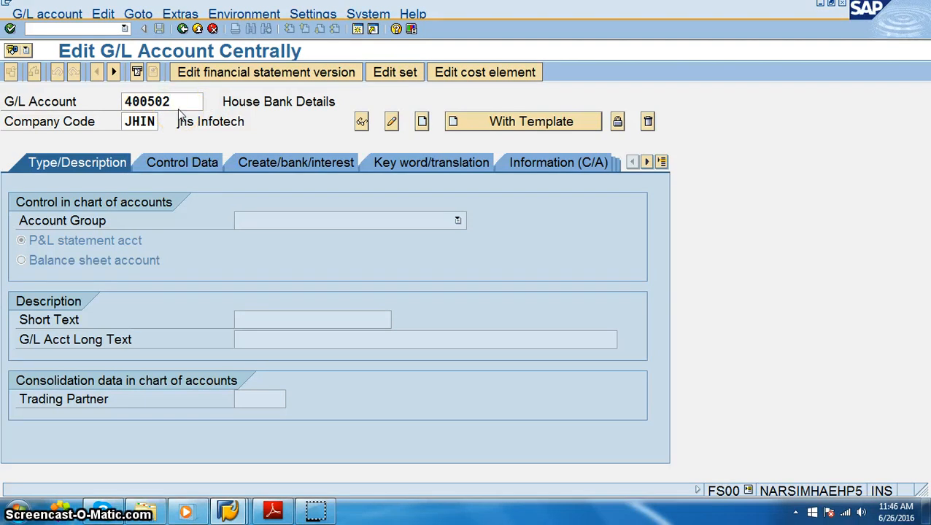
pyautogui.press('Return')
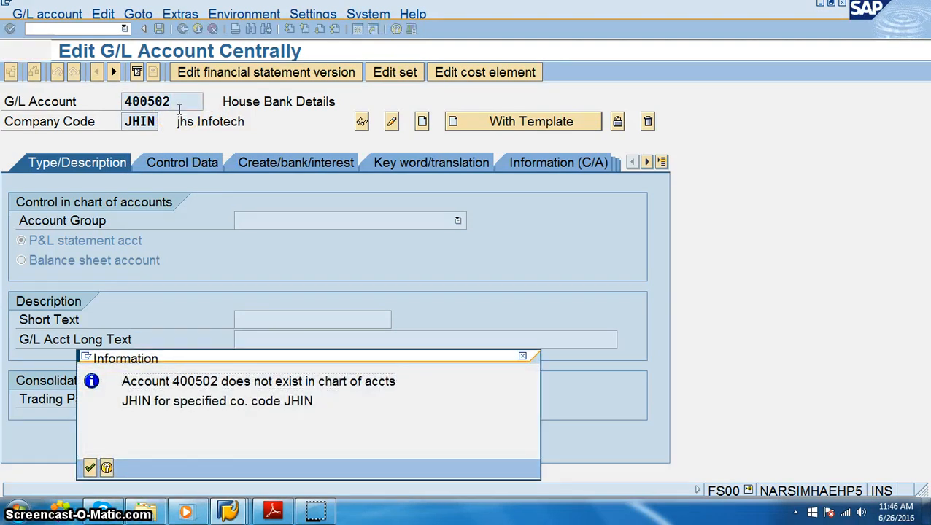
pyautogui.press('Return')
pyautogui.write('vpro')
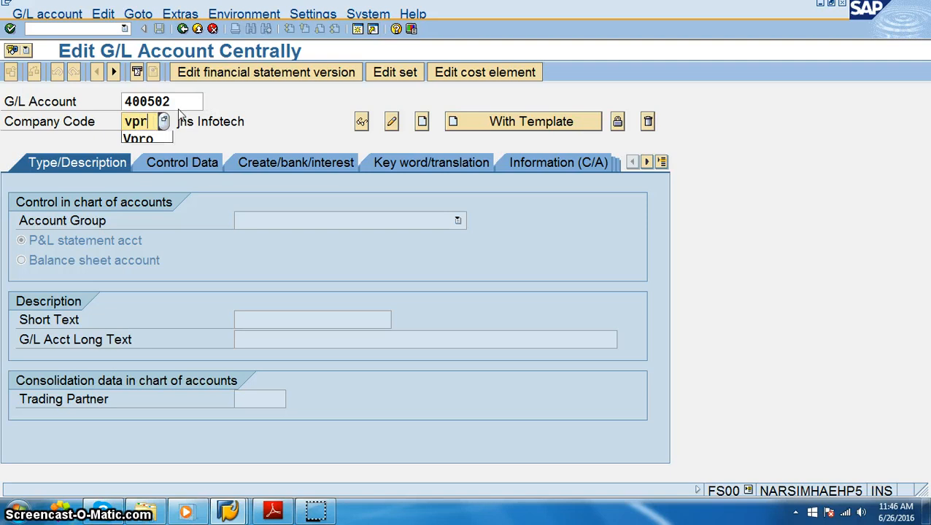
pyautogui.press('Return')
pyautogui.press('Return')
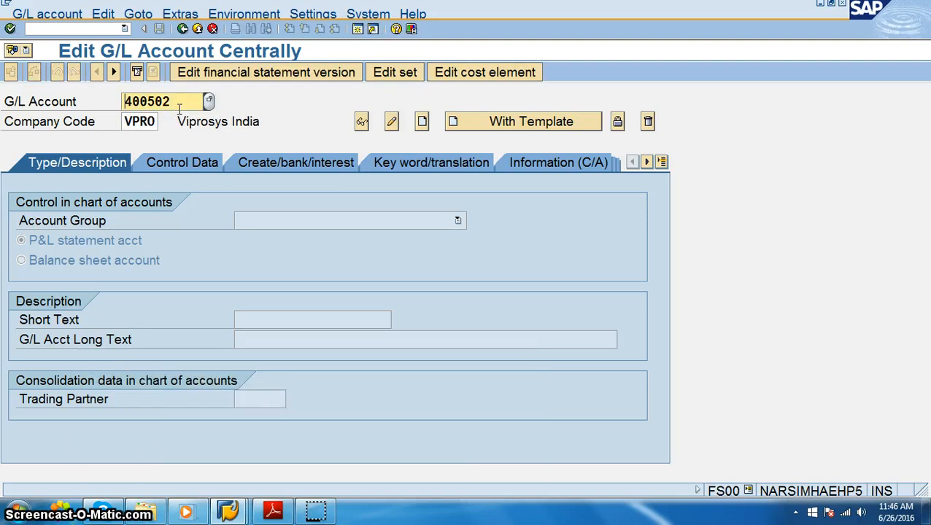
pyautogui.click(422, 121)
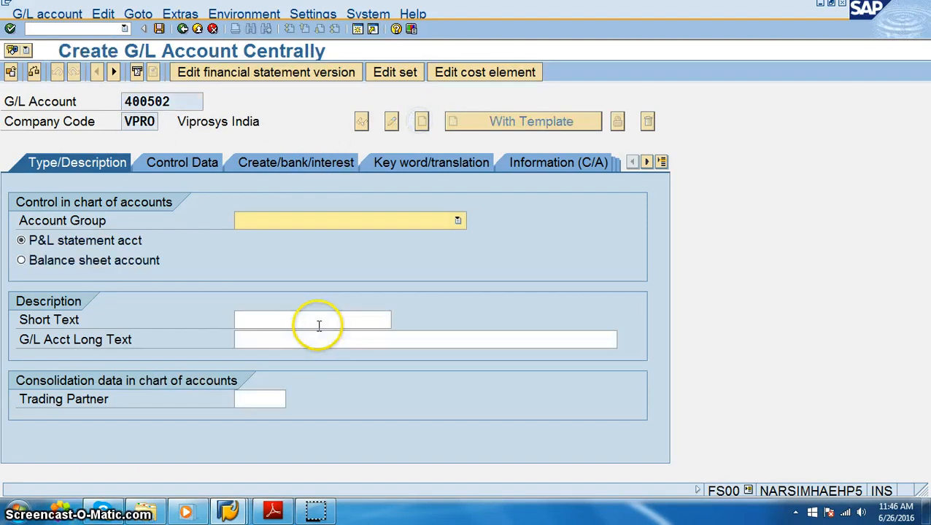
# Make the new G/L account a balance sheet account in account group FINANCIAL CHARGES
pyautogui.click(46, 261)
pyautogui.click(446, 225)
pyautogui.click(447, 225)
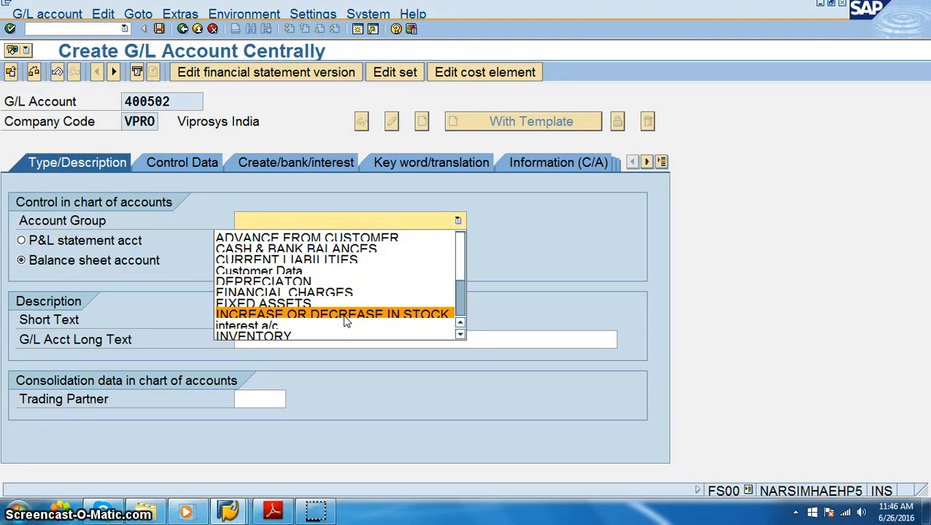
pyautogui.scroll(-3, 346, 322)
pyautogui.scroll(3, 346, 322)
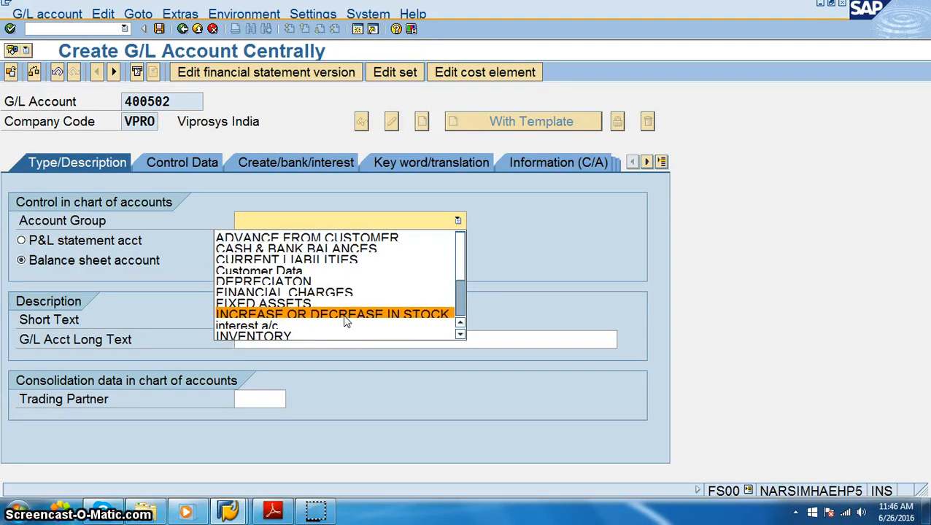
pyautogui.click(297, 263)
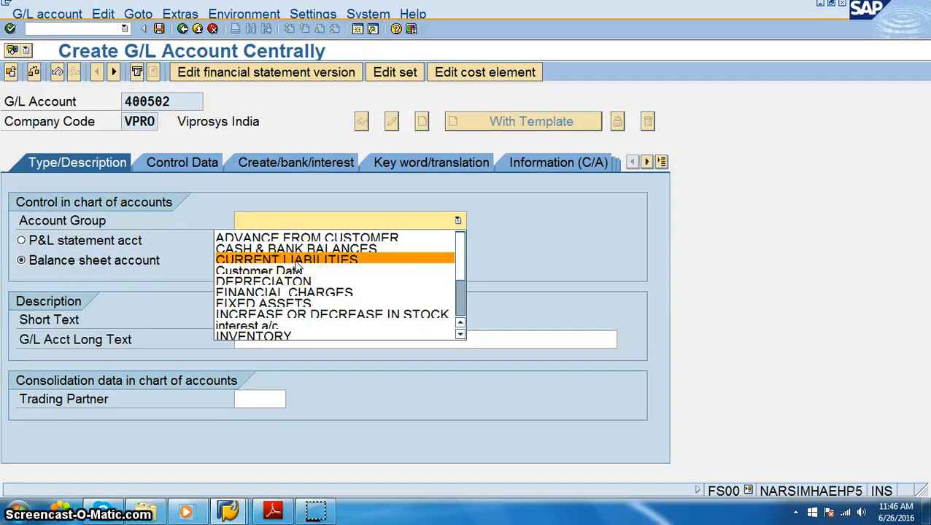
pyautogui.click(292, 293)
# Copy "VAT Pool A/c" from the PDF checklist and enter VAT Pool A/c as the account's short and long text
pyautogui.click(264, 316)
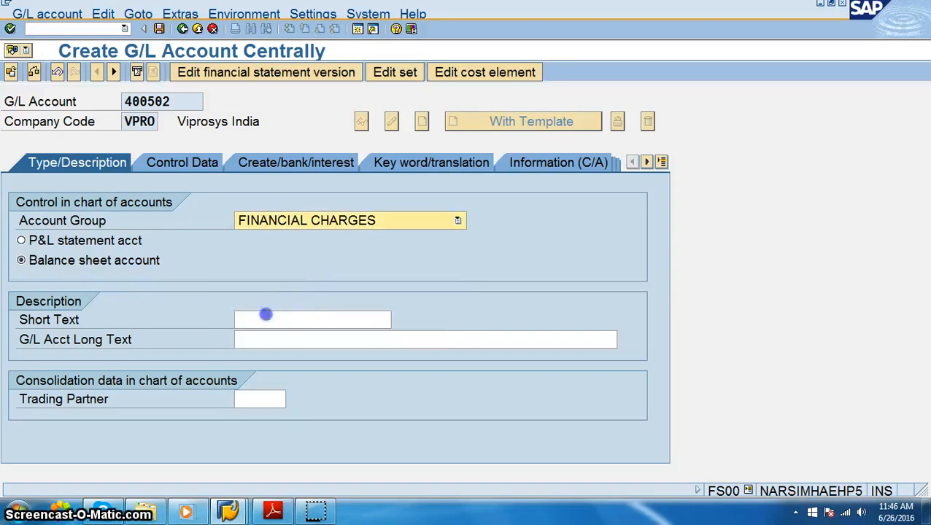
pyautogui.click(274, 510)
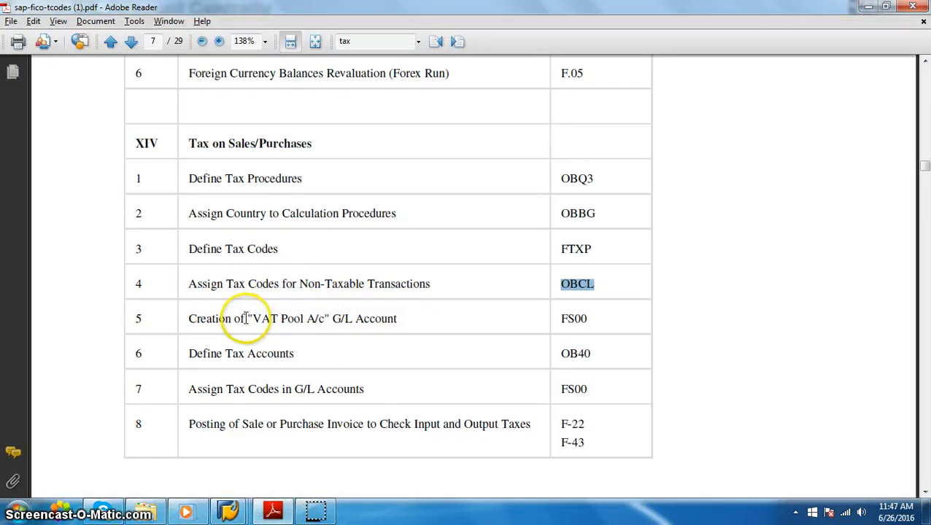
pyautogui.moveTo(246, 318); pyautogui.dragTo(329, 324)
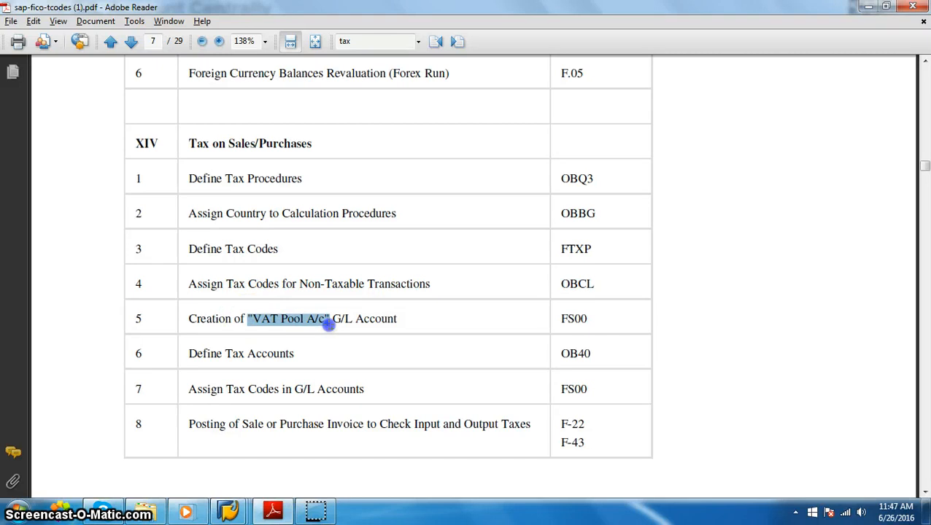
pyautogui.hotkey('ctrl', 'c')
pyautogui.hotkey('alt', 'Tab')
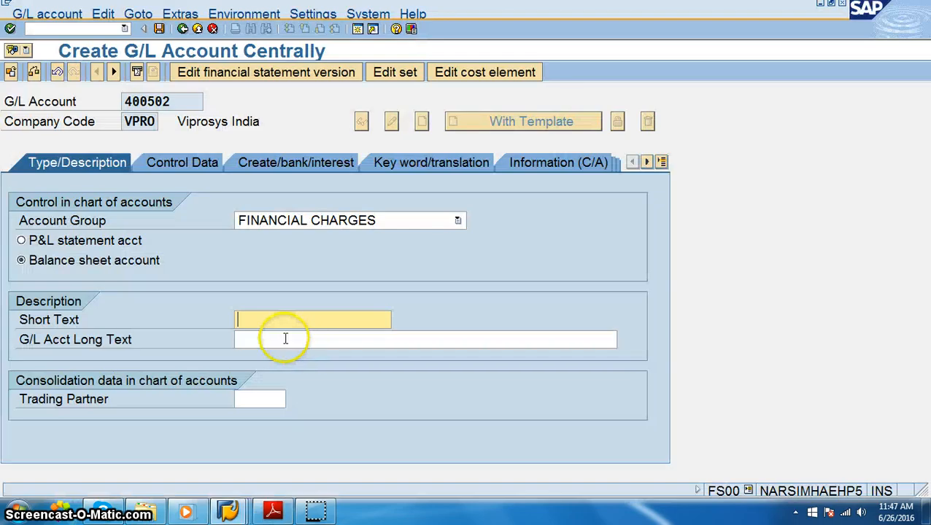
pyautogui.hotkey('ctrl', 'v')
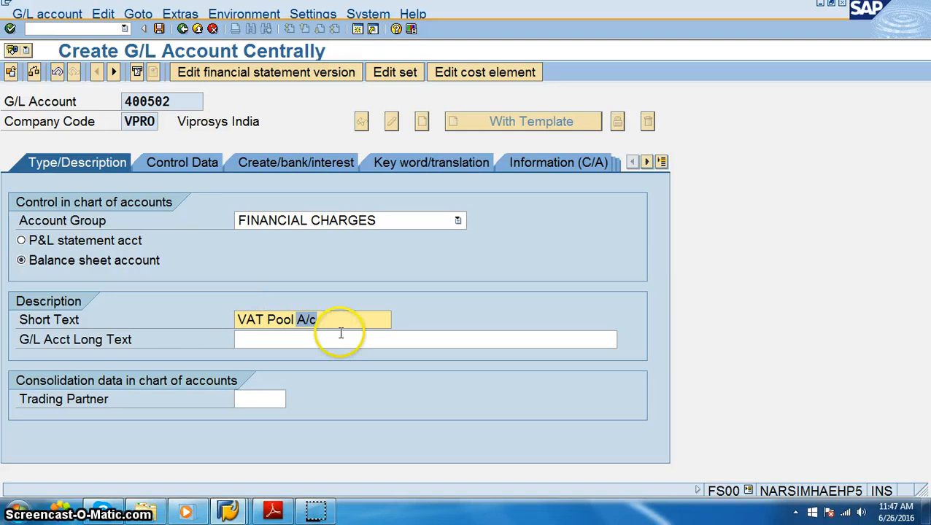
pyautogui.click(341, 337)
pyautogui.hotkey('ctrl', 'v')
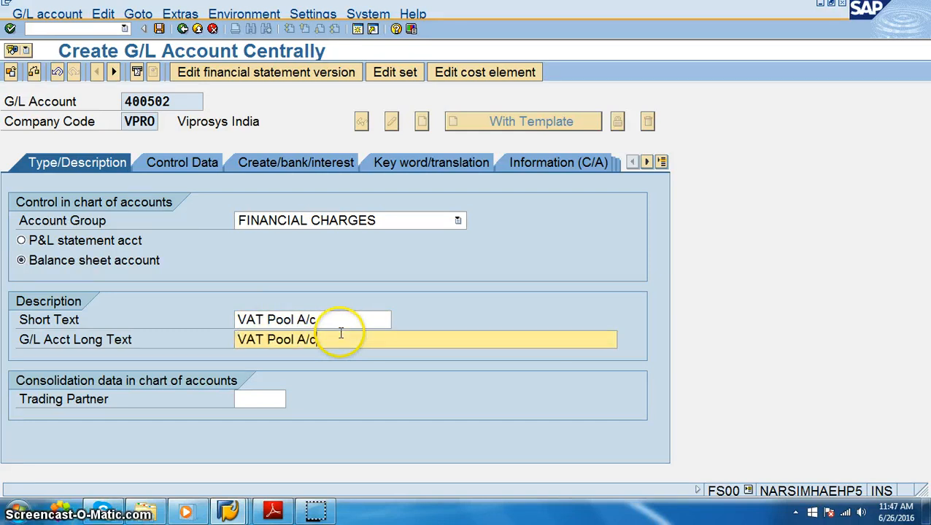
pyautogui.press('Return')
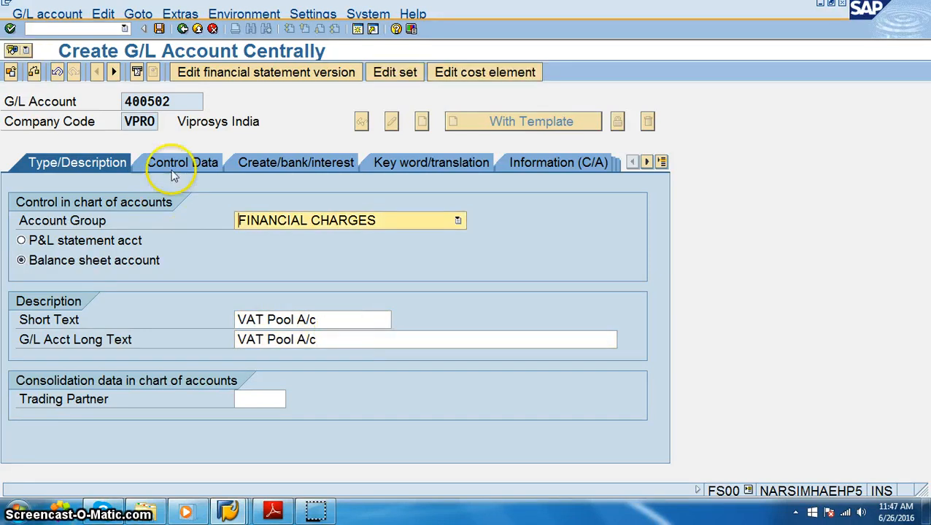
# In the account's control data, enable only balances in local currency and line item display, and set sort key 001
pyautogui.click(180, 163)
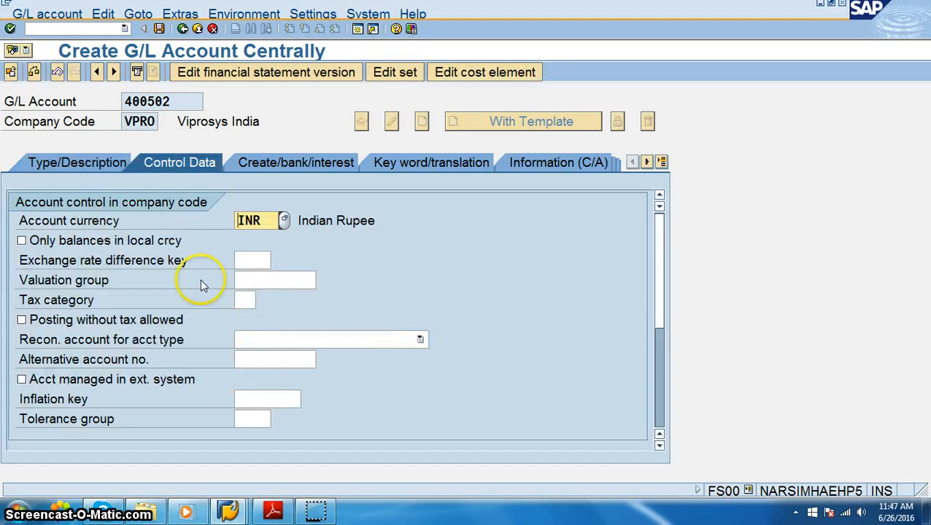
pyautogui.click(22, 242)
pyautogui.scroll(-3, 71, 410)
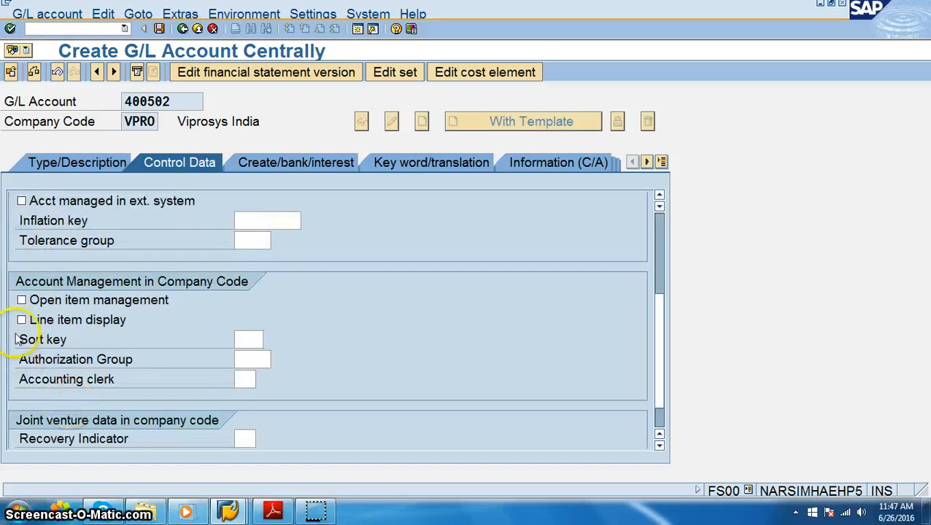
pyautogui.click(22, 319)
pyautogui.click(252, 340)
pyautogui.click(269, 341)
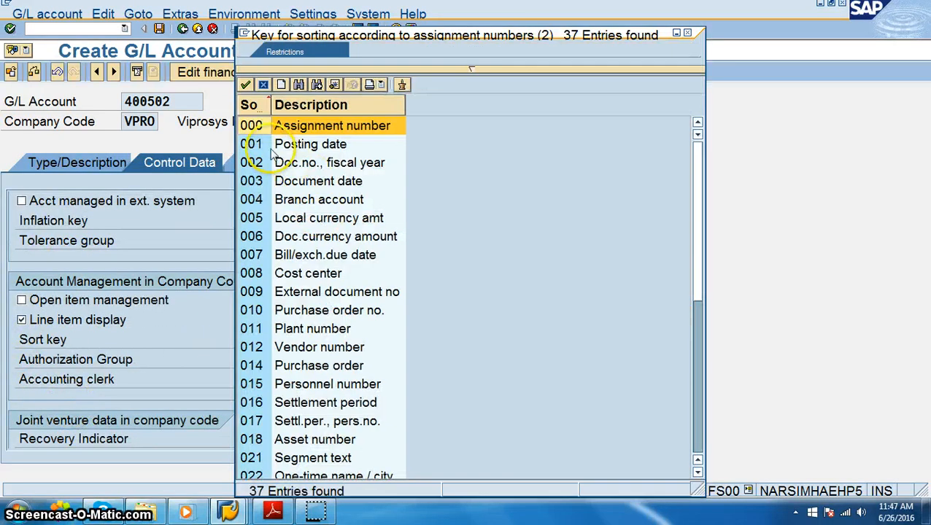
pyautogui.doubleClick(259, 141)
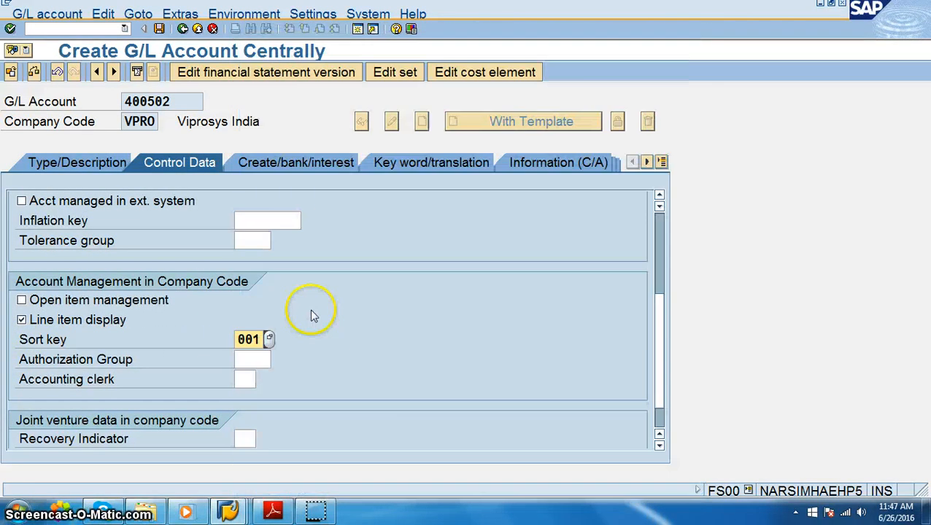
pyautogui.scroll(3, 311, 316)
# Set the account's field status group to G001 and save the new G/L account
pyautogui.click(307, 162)
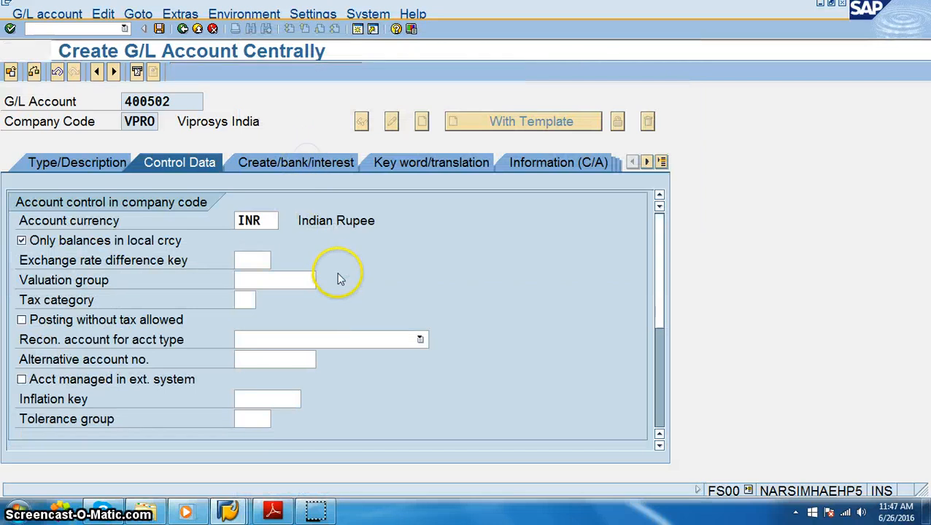
pyautogui.press('F3')
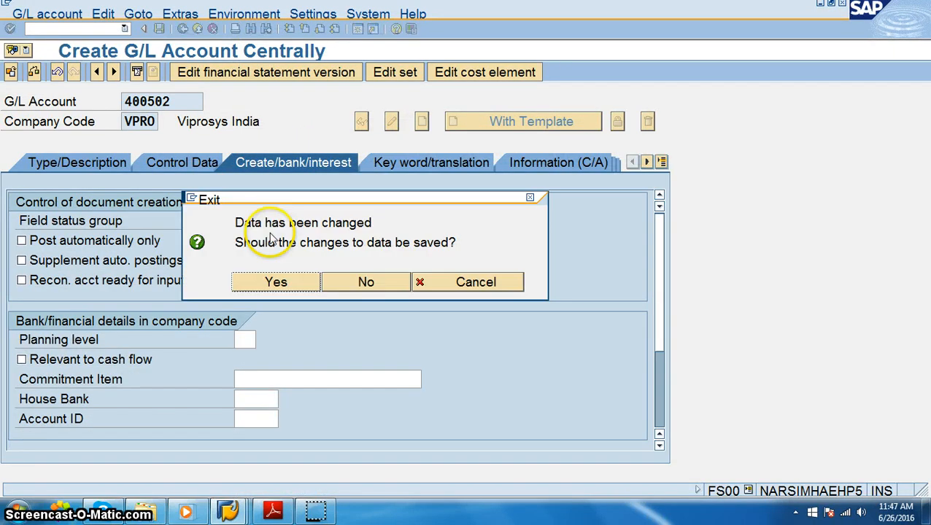
pyautogui.click(468, 287)
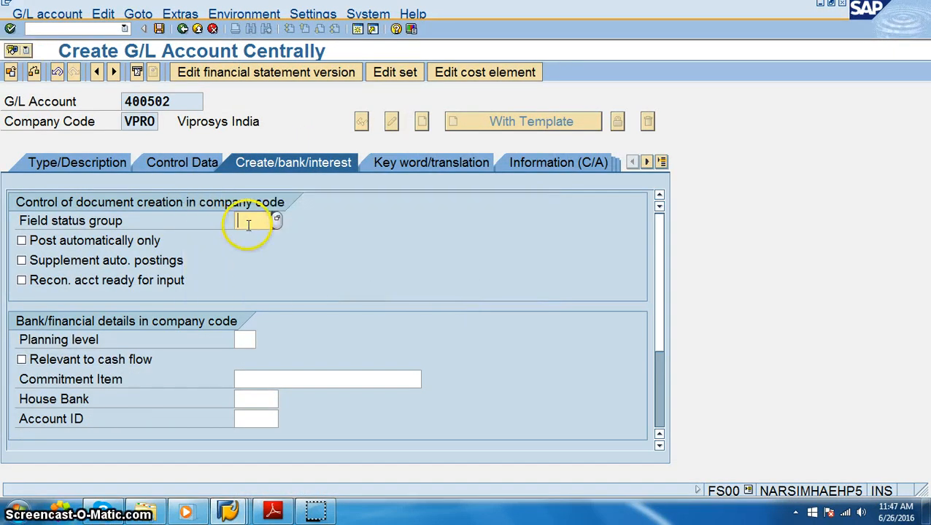
pyautogui.click(248, 221)
pyautogui.click(252, 235)
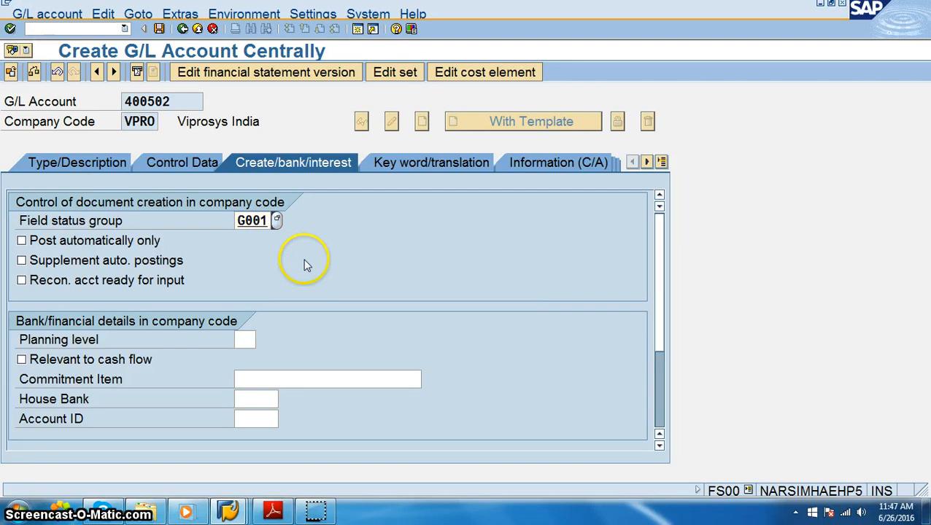
pyautogui.click(413, 164)
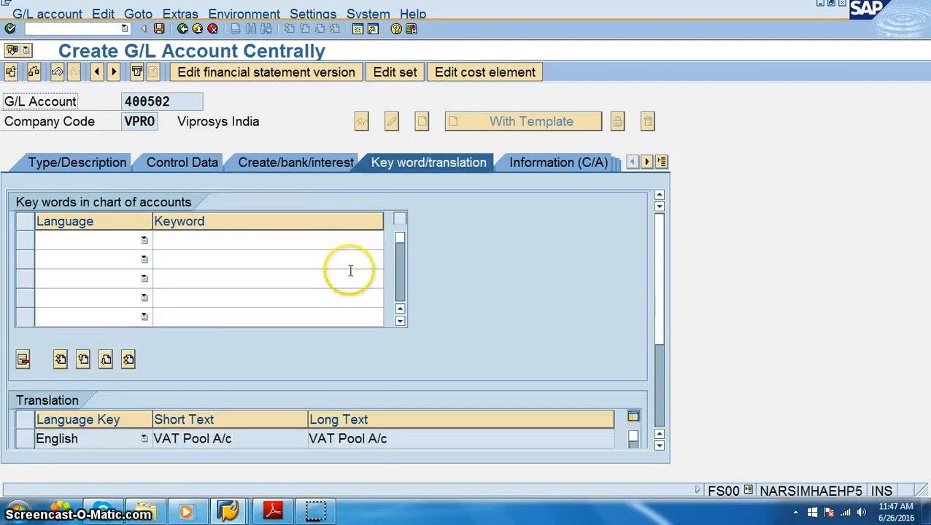
pyautogui.click(292, 164)
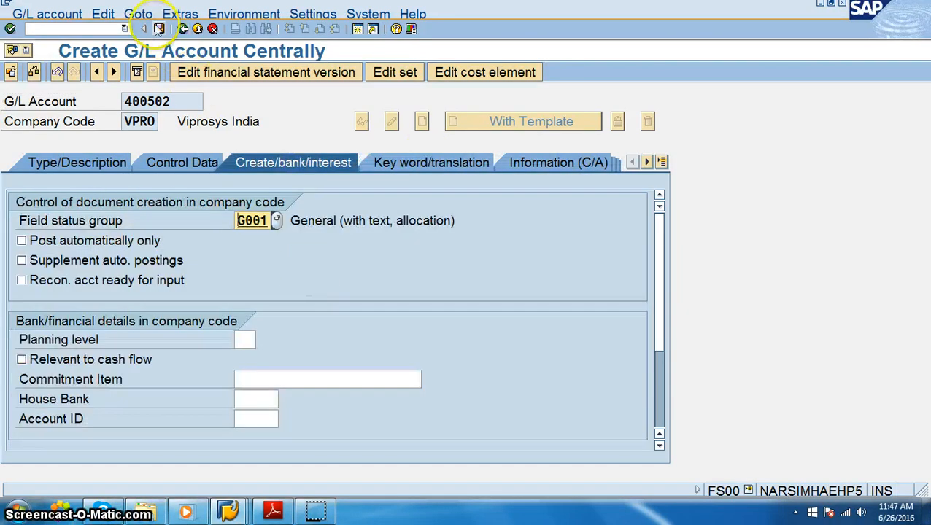
pyautogui.click(158, 29)
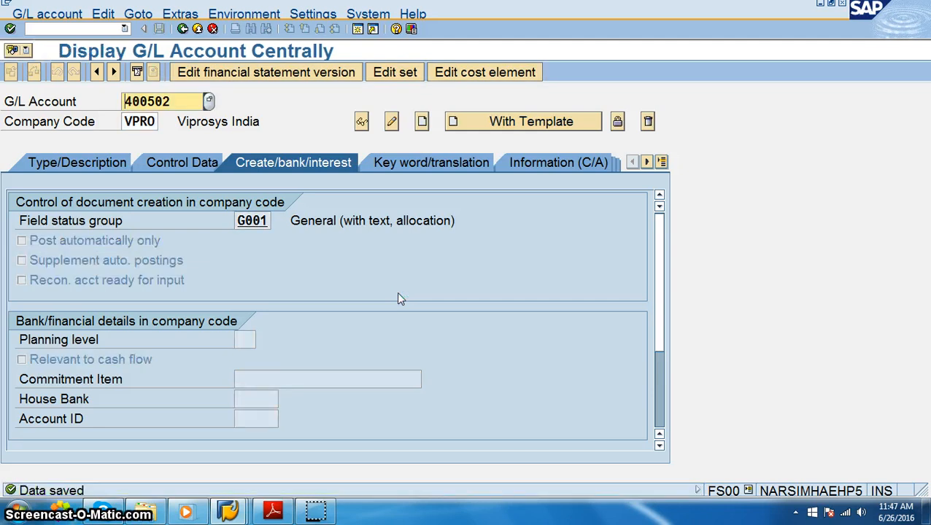
# Check the PDF checklist for the Define Tax Accounts item and its transaction code, and return to SAP
pyautogui.click(273, 511)
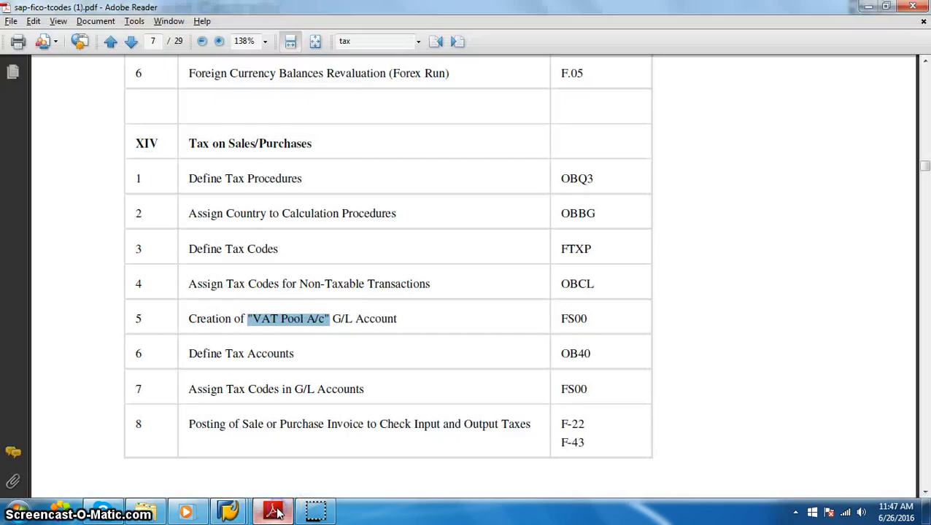
pyautogui.click(566, 322)
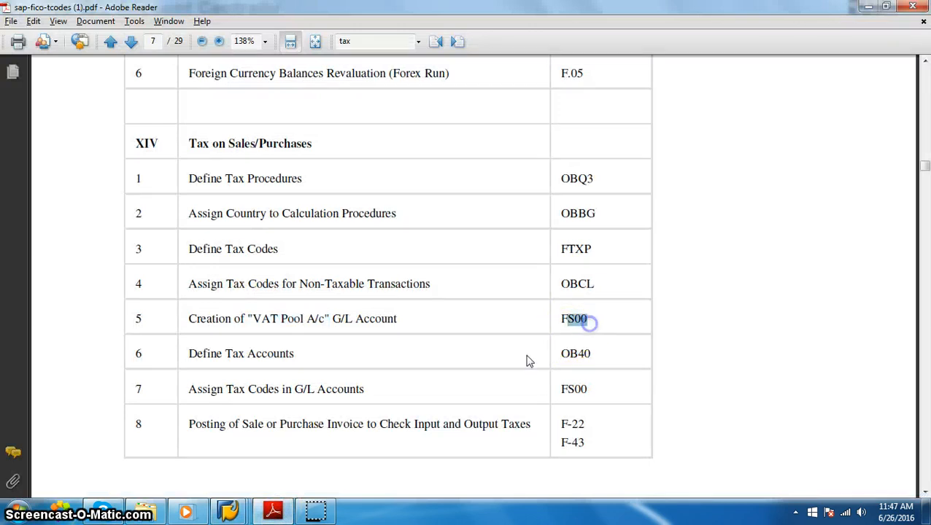
pyautogui.moveTo(188, 354); pyautogui.dragTo(297, 354)
pyautogui.moveTo(552, 374); pyautogui.dragTo(577, 356)
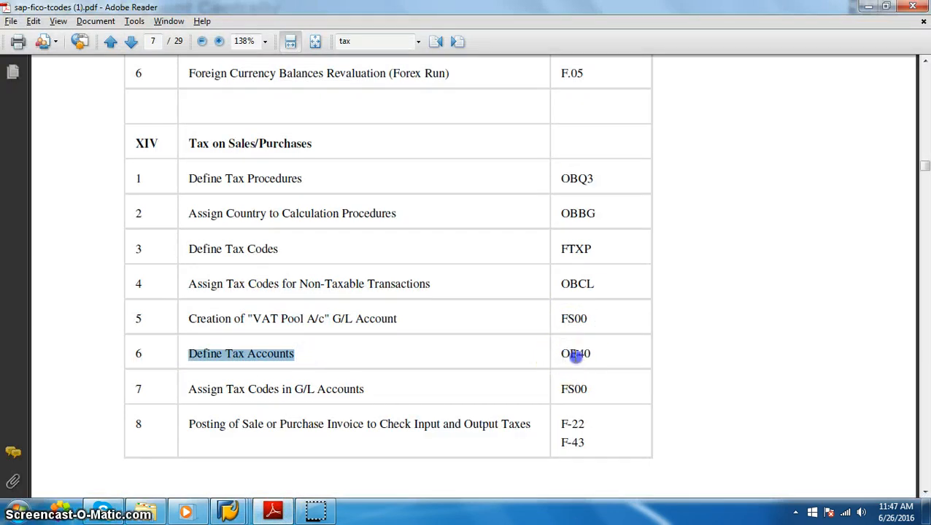
pyautogui.click(868, 5)
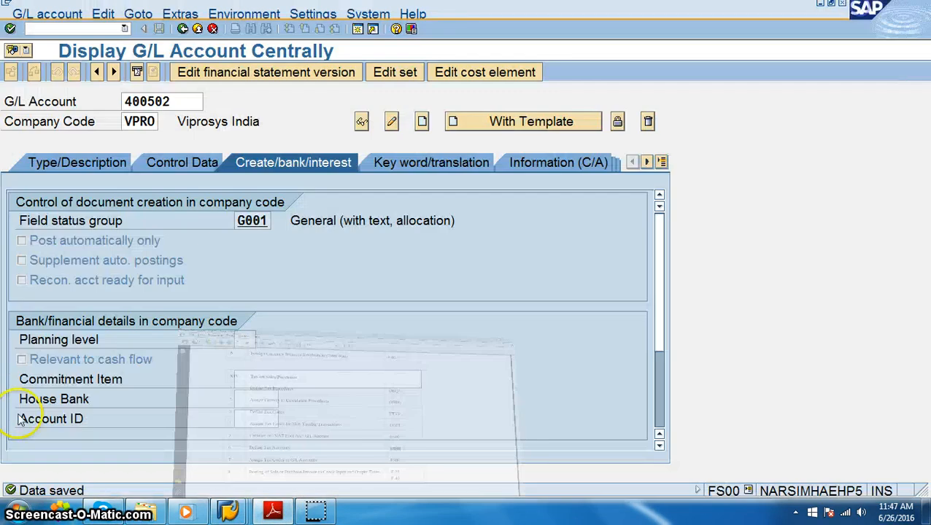
# Leave the G/L account, recheck the Define Tax Accounts code in the PDF checklist, and open transaction OB40 in SAP
pyautogui.doubleClick(157, 101)
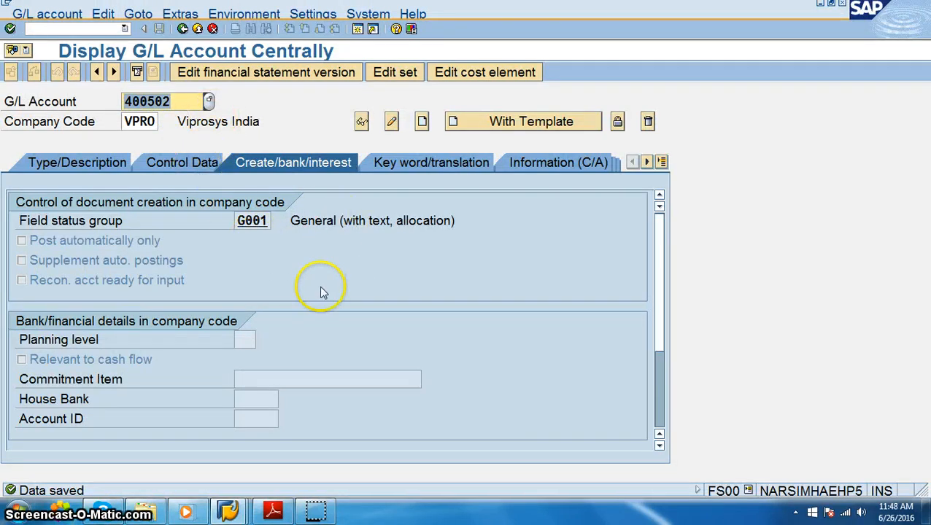
pyautogui.click(182, 29)
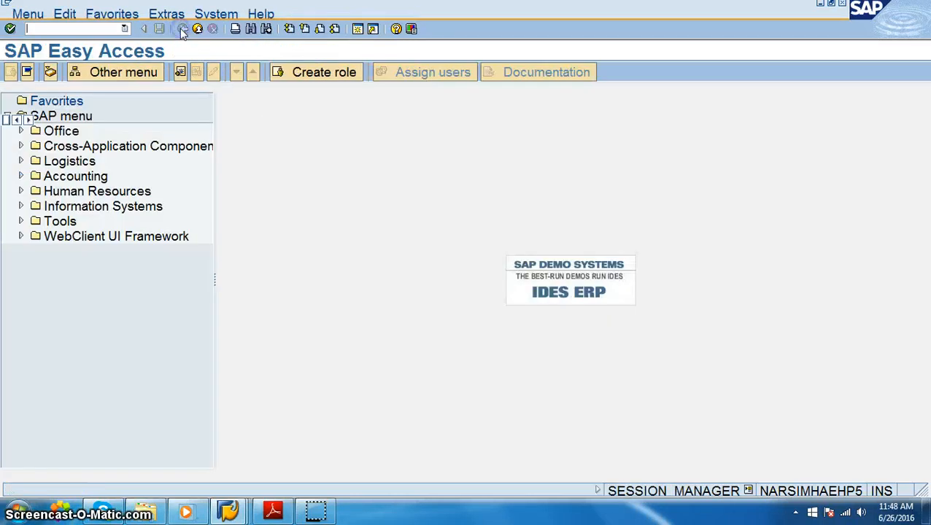
pyautogui.click(273, 511)
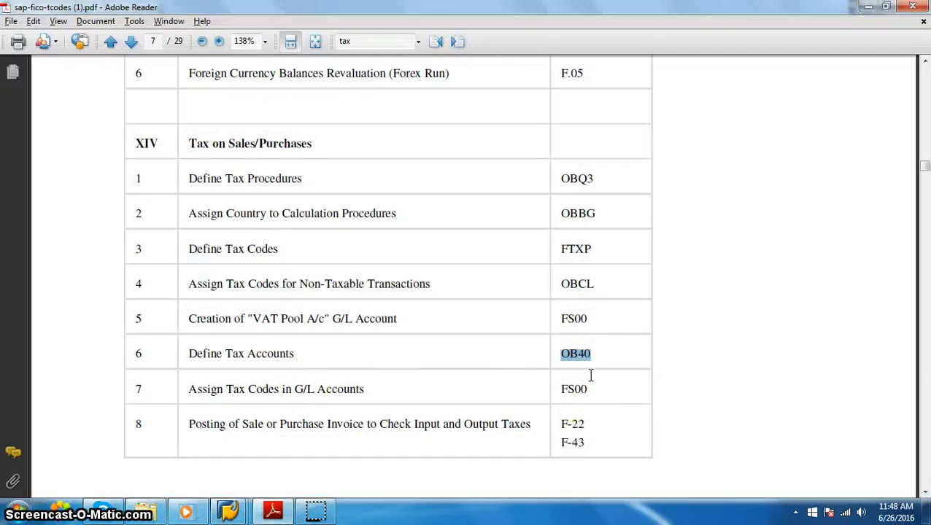
pyautogui.hotkey('alt', 'Tab')
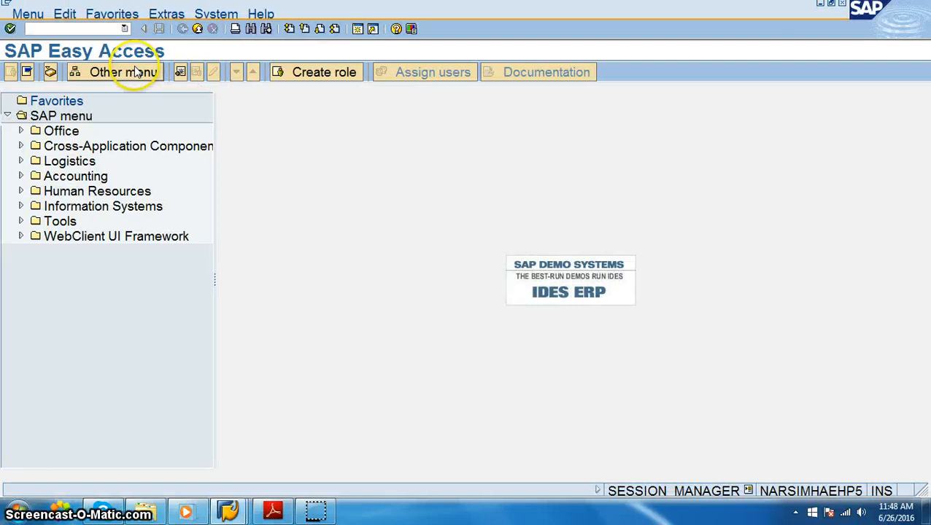
pyautogui.write('ob40')
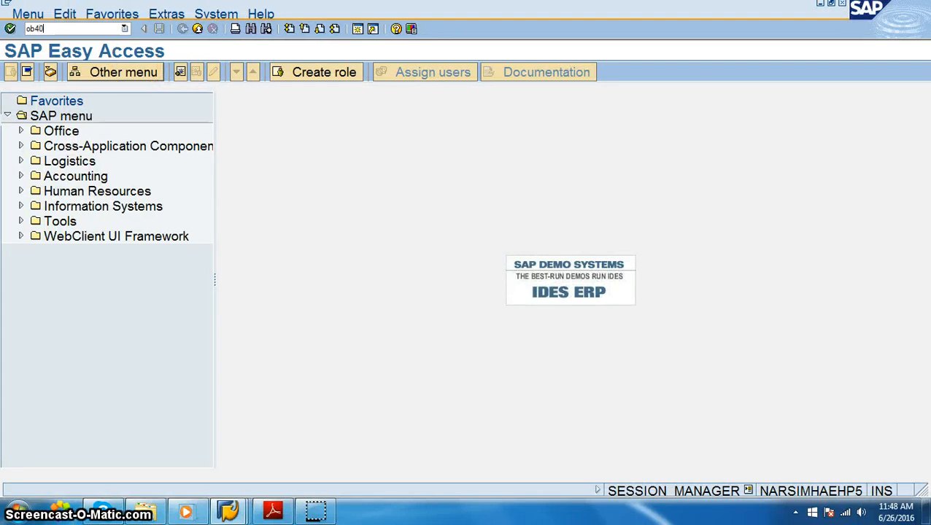
pyautogui.press('Return')
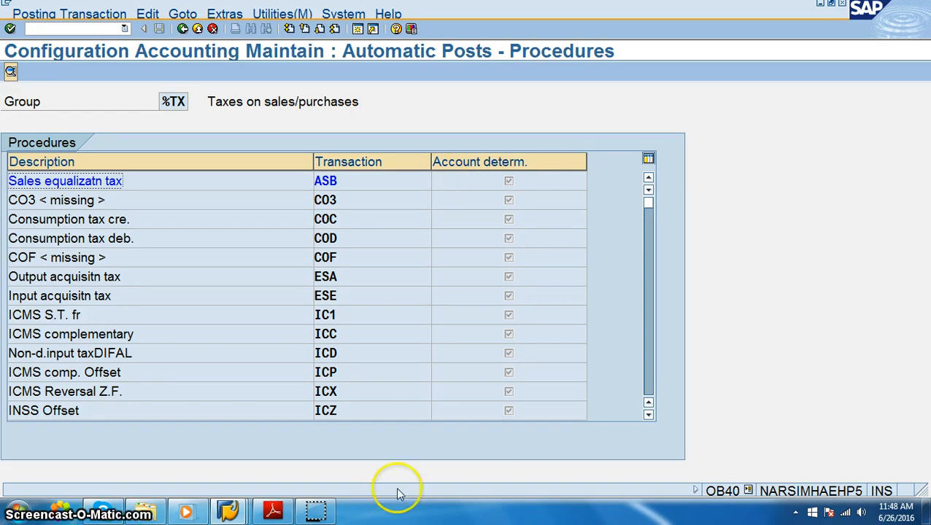
# Examine the automatic posting procedures for taxes on sales/purchases in group %TX, and leave the transaction
pyautogui.scroll(-10, 373, 349)
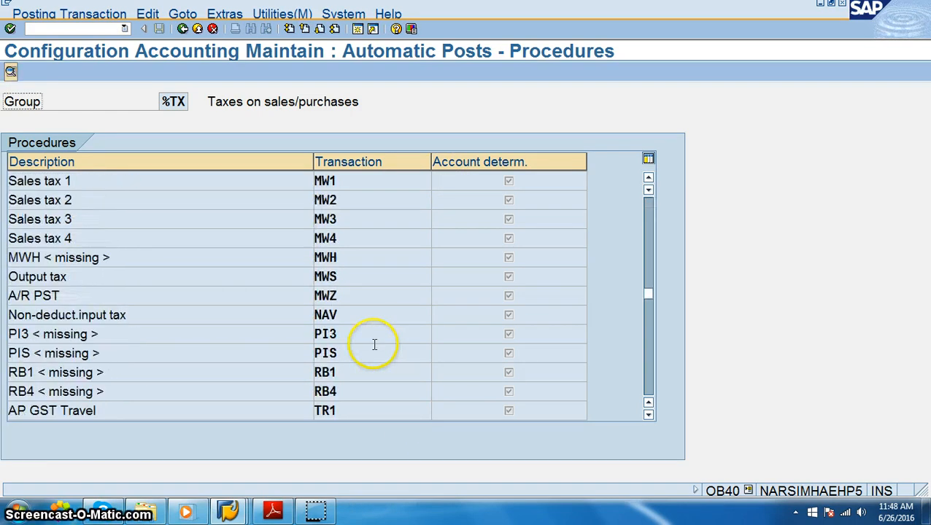
pyautogui.scroll(-10, 373, 344)
pyautogui.scroll(2, 374, 345)
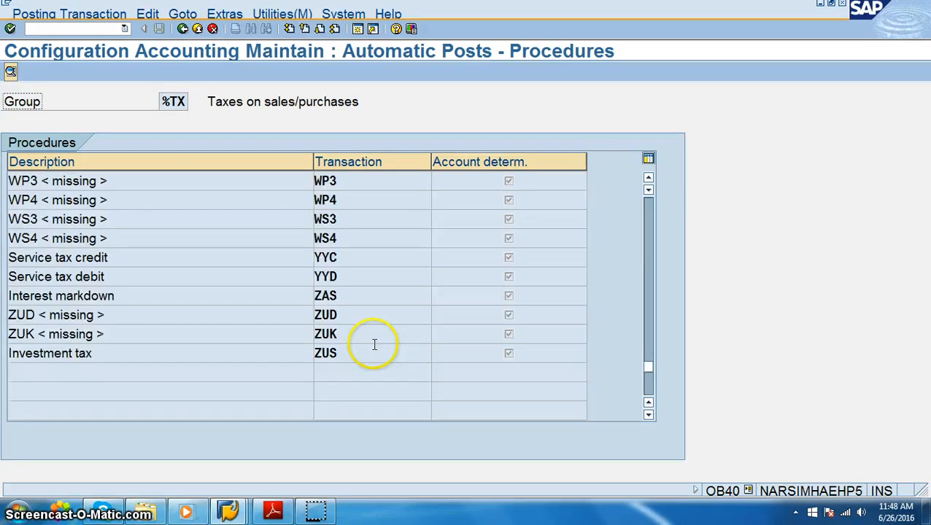
pyautogui.scroll(6, 373, 344)
pyautogui.scroll(8, 374, 345)
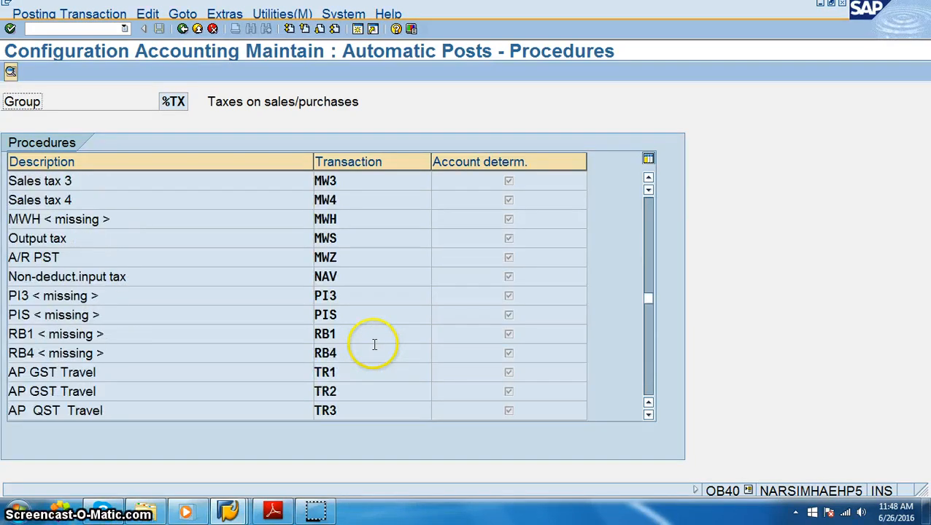
pyautogui.click(182, 28)
# Look up the code for Assign Tax Codes in G/L Accounts in the PDF checklist, and open transaction FS00 in SAP
pyautogui.click(262, 514)
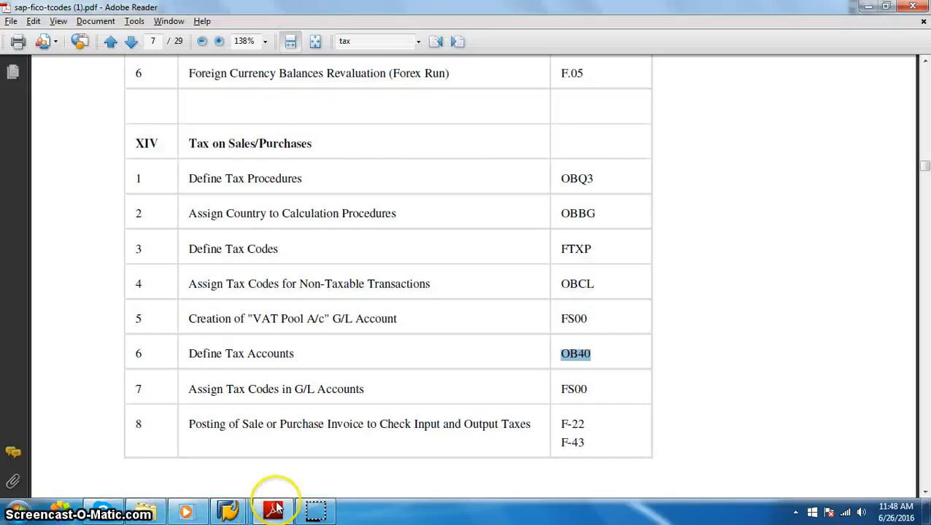
pyautogui.click(386, 383)
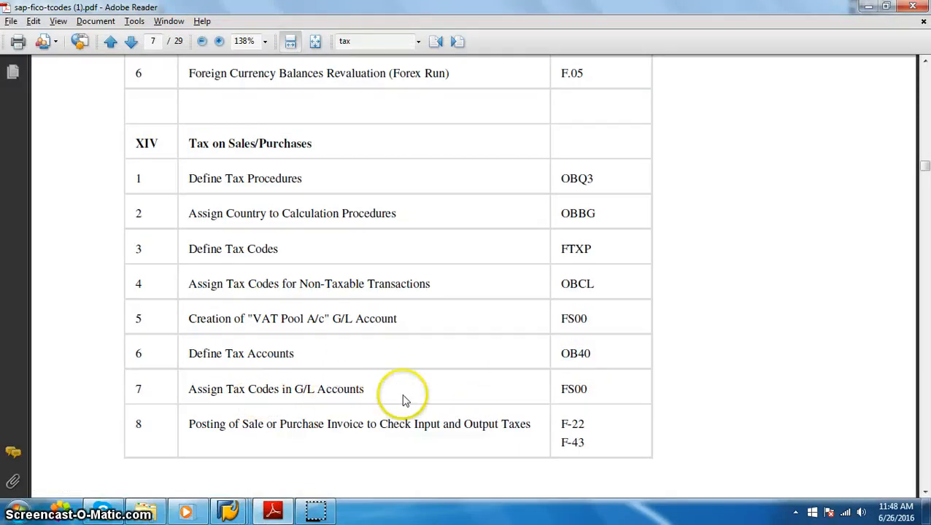
pyautogui.doubleClick(562, 389)
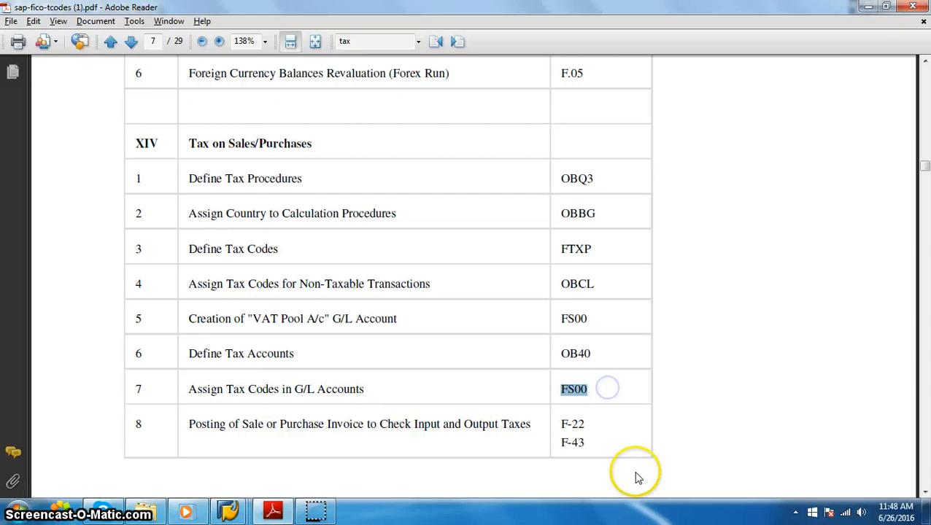
pyautogui.hotkey('alt', 'Tab')
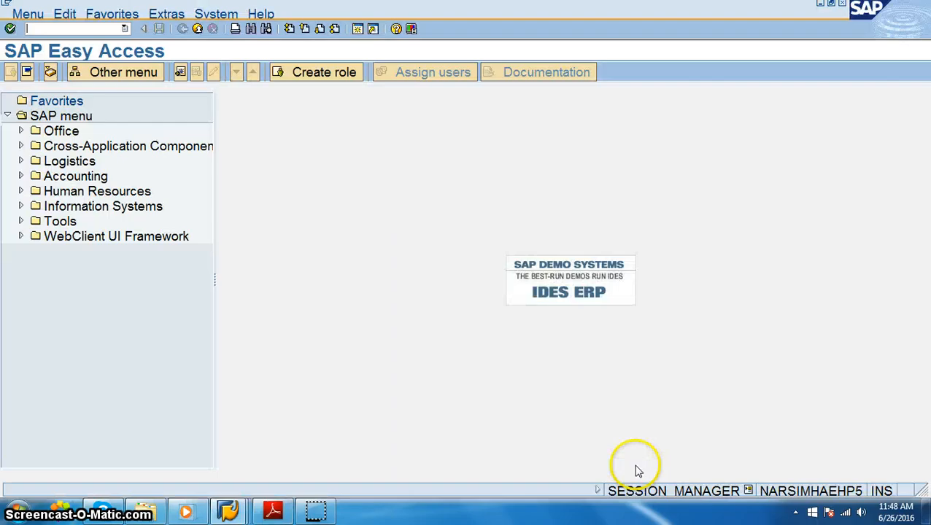
pyautogui.click(102, 29)
pyautogui.write('fs00')
pyautogui.press('Return')
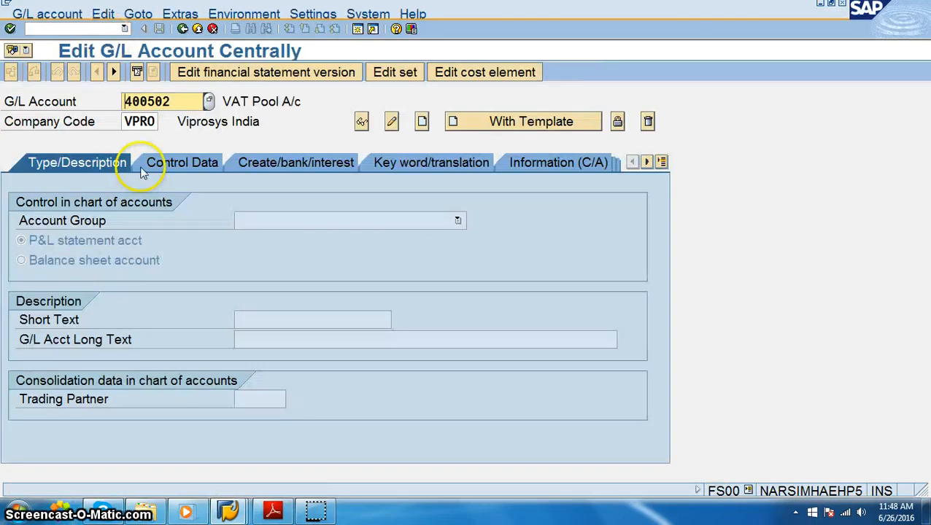
# Review the VAT Pool A/c master data and switch the account to change mode, ending in its control data
pyautogui.click(181, 163)
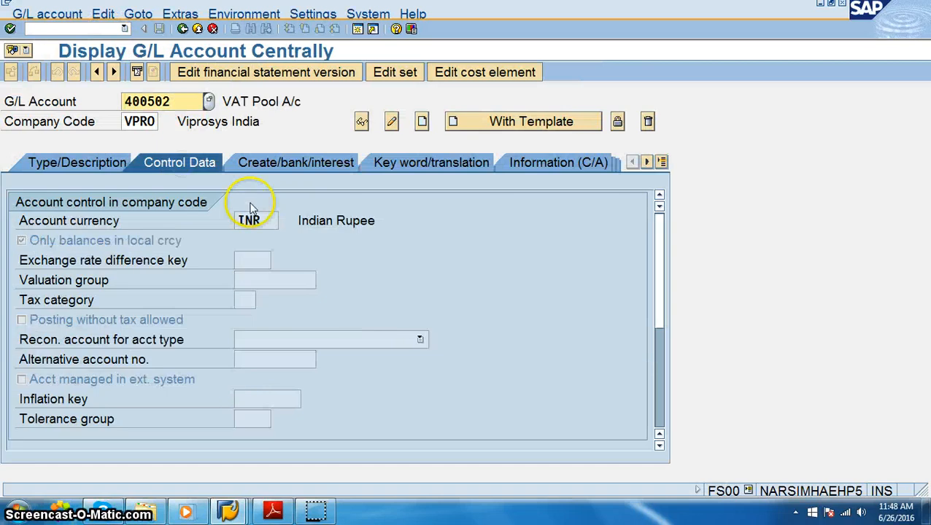
pyautogui.click(93, 161)
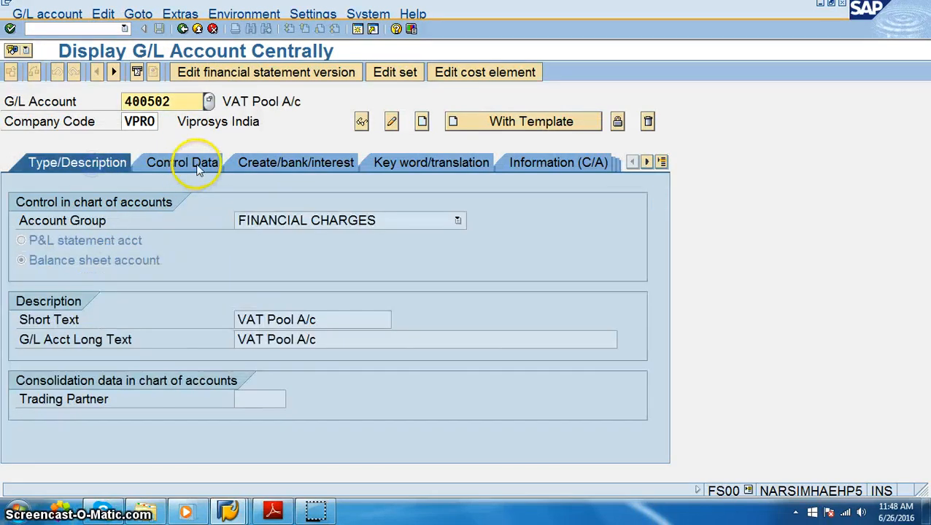
pyautogui.click(285, 163)
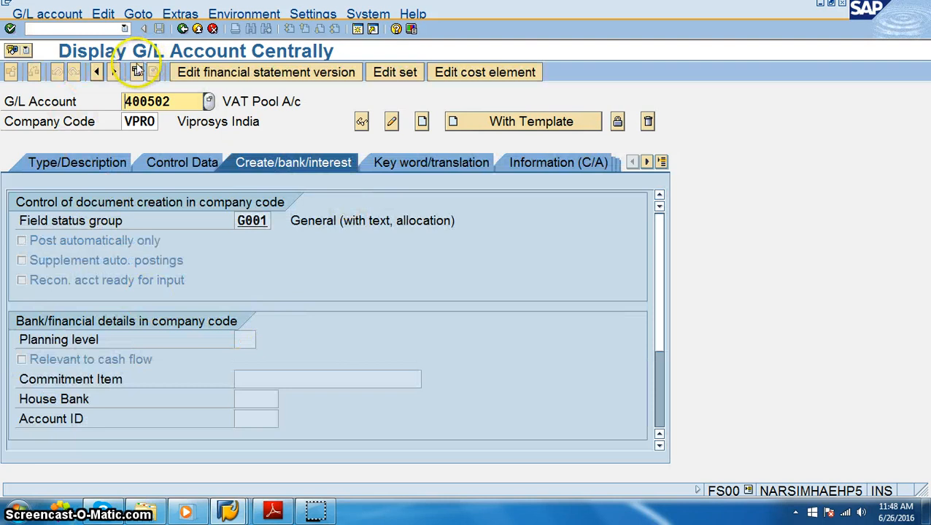
pyautogui.click(392, 121)
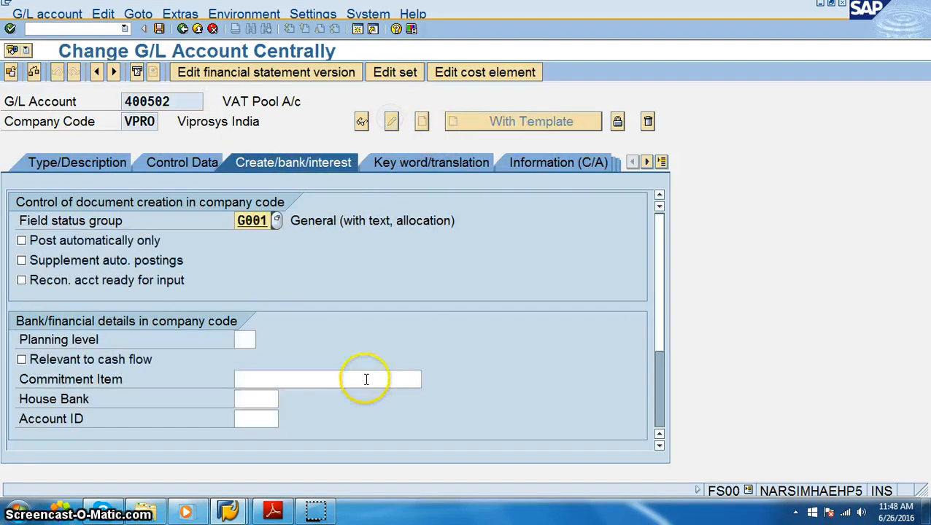
pyautogui.click(424, 167)
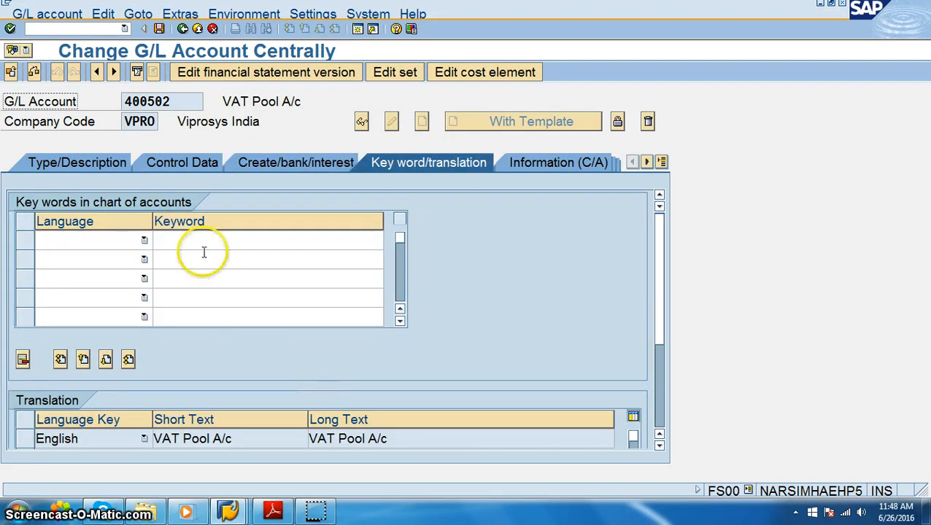
pyautogui.click(274, 161)
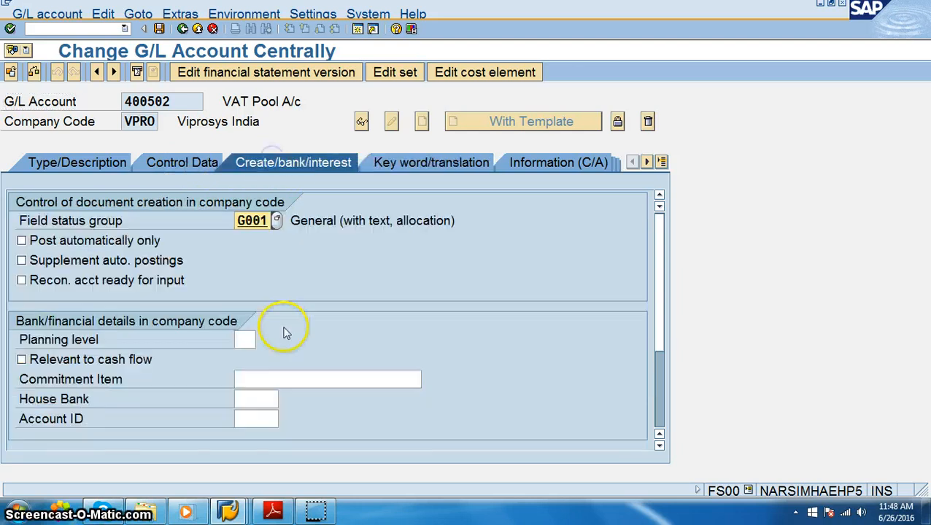
pyautogui.click(185, 165)
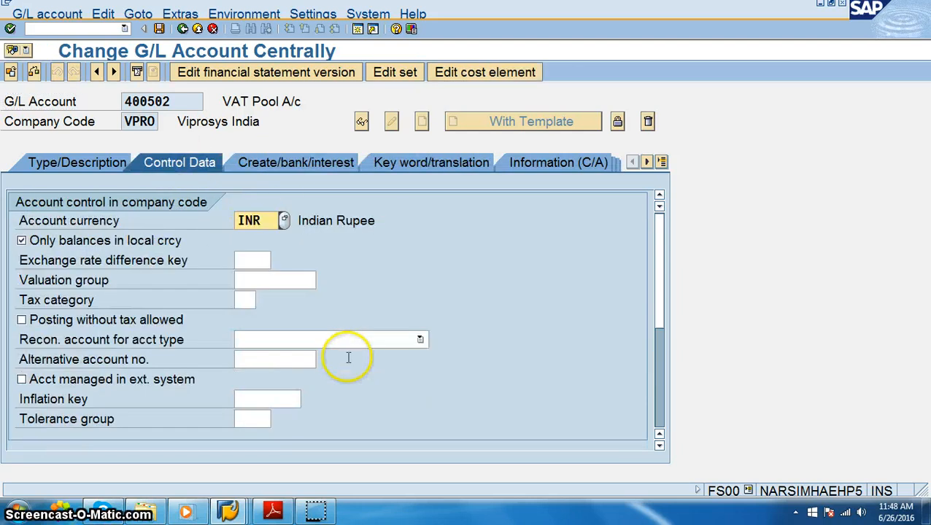
# Set the VAT Pool A/c tax category to "-" (Only input tax allowed) and save the account
pyautogui.click(243, 301)
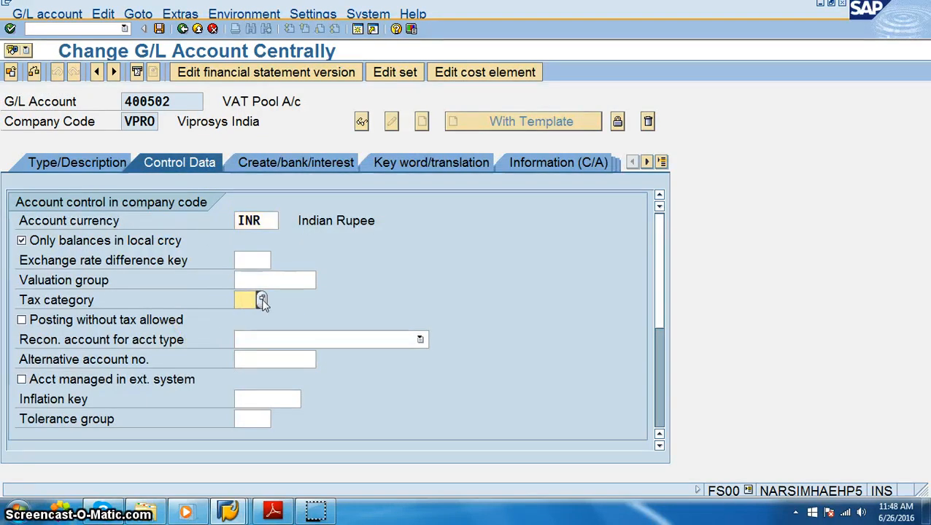
pyautogui.click(262, 300)
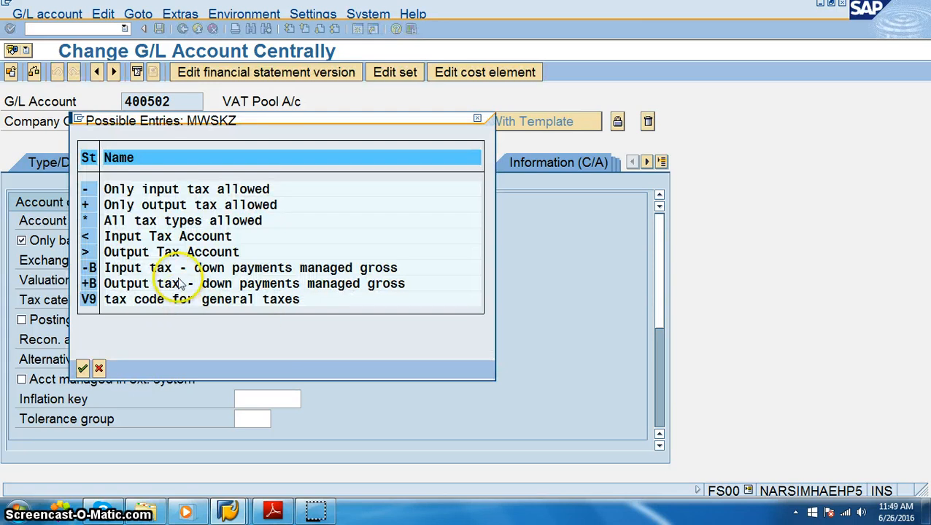
pyautogui.doubleClick(161, 192)
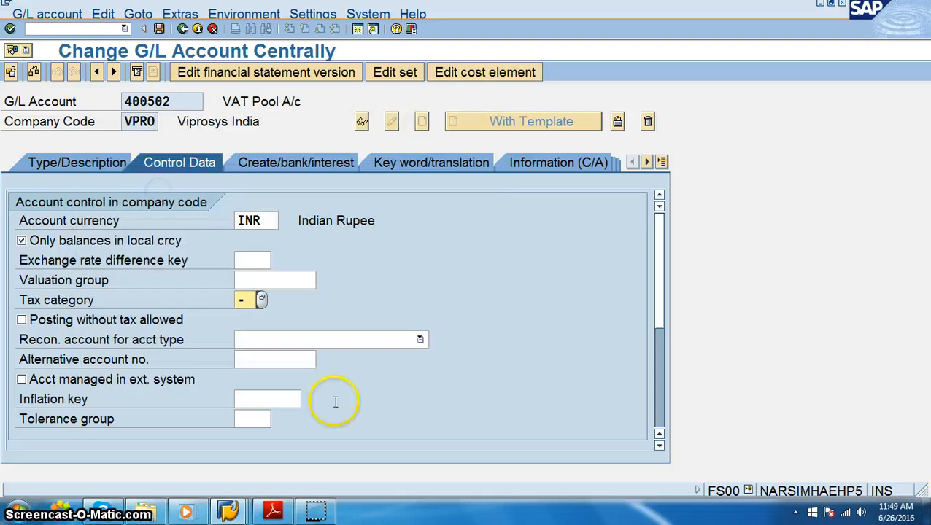
pyautogui.scroll(-3, 358, 402)
pyautogui.scroll(3, 289, 362)
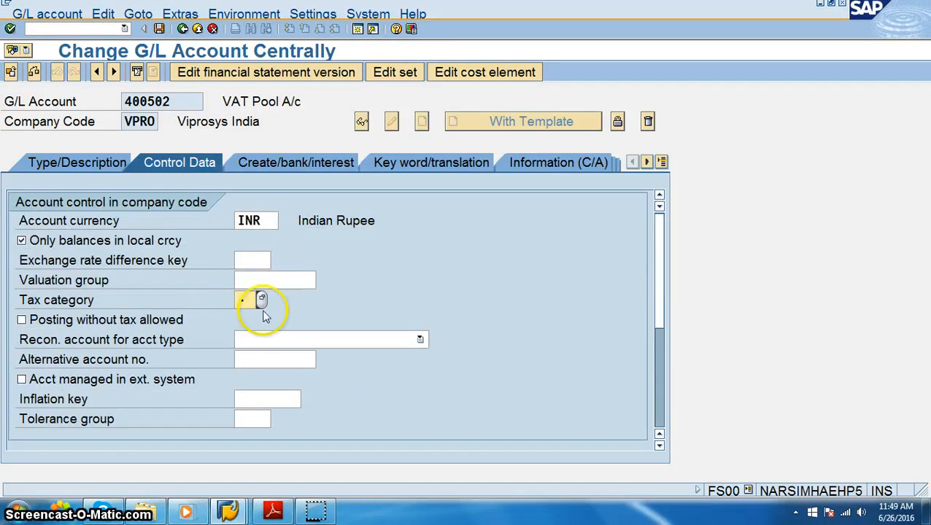
pyautogui.scroll(-3, 511, 364)
pyautogui.scroll(-1, 511, 365)
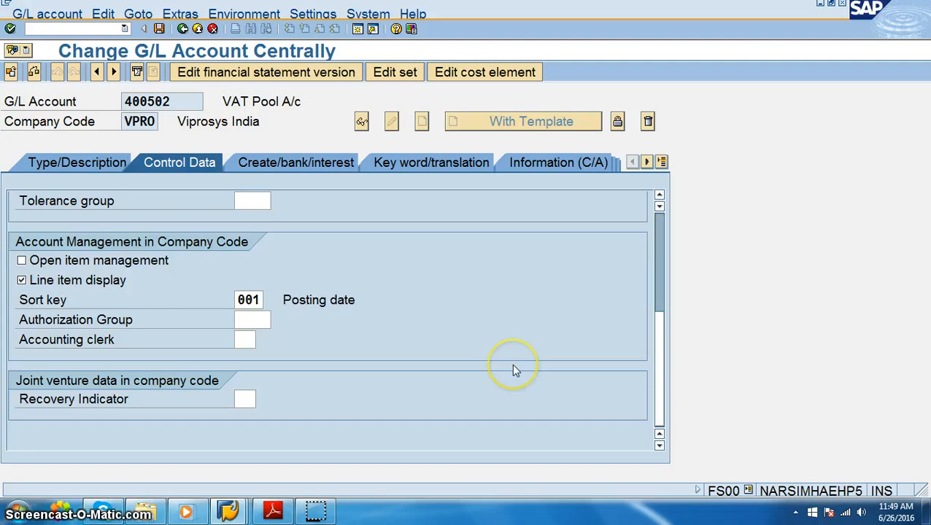
pyautogui.scroll(3, 514, 368)
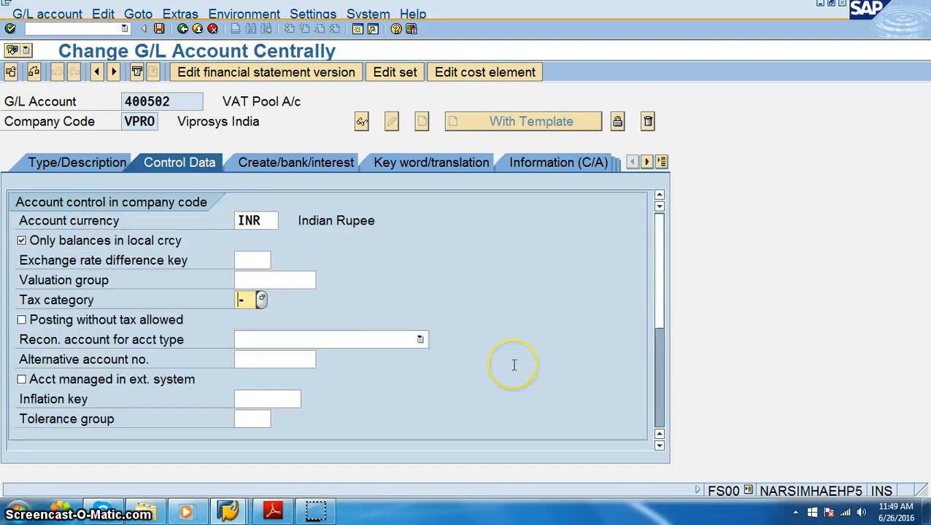
pyautogui.click(160, 30)
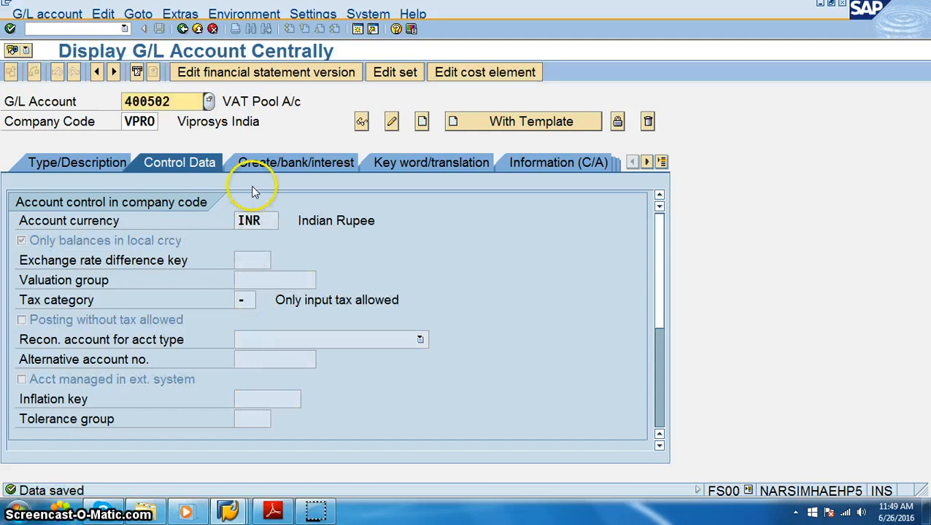
# Review the saved account's document creation, bank and interest settings, its keywords and translation, and its chart of accounts information
pyautogui.click(269, 162)
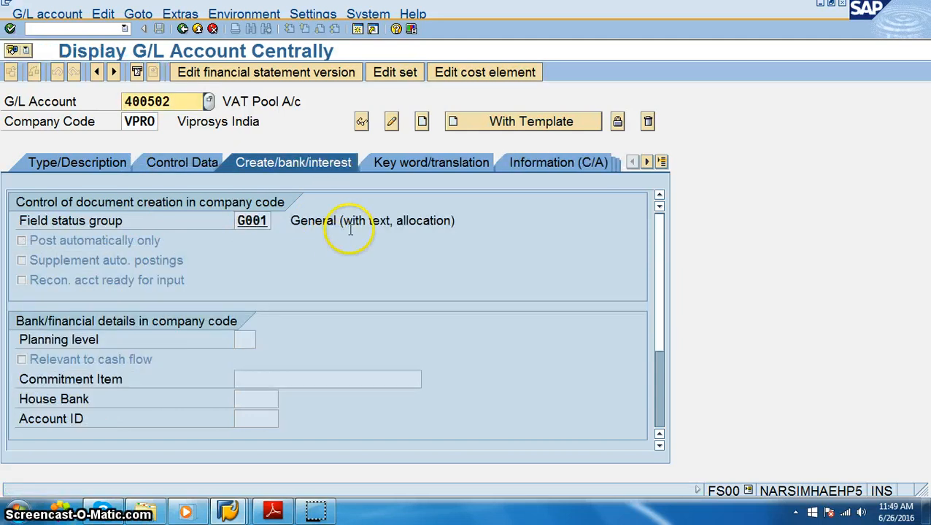
pyautogui.click(328, 330)
pyautogui.scroll(-2, 330, 331)
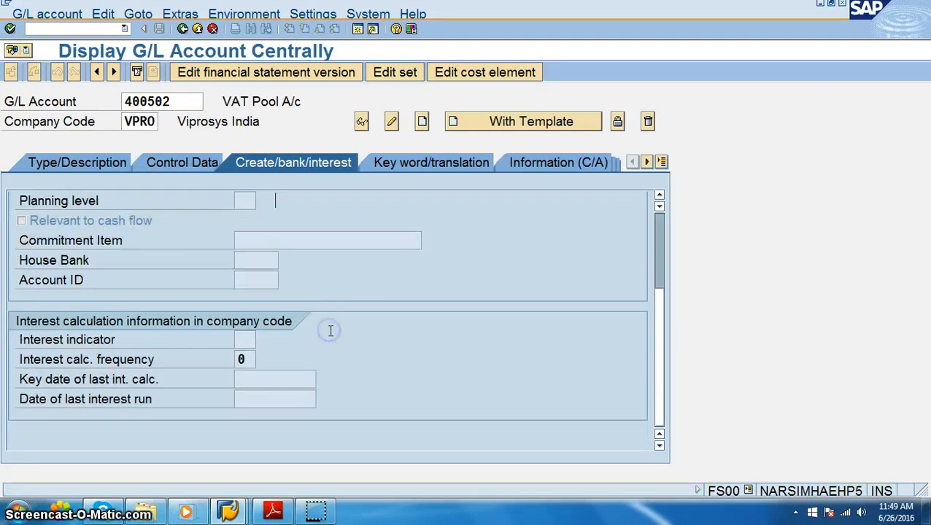
pyautogui.scroll(2, 330, 331)
pyautogui.click(414, 162)
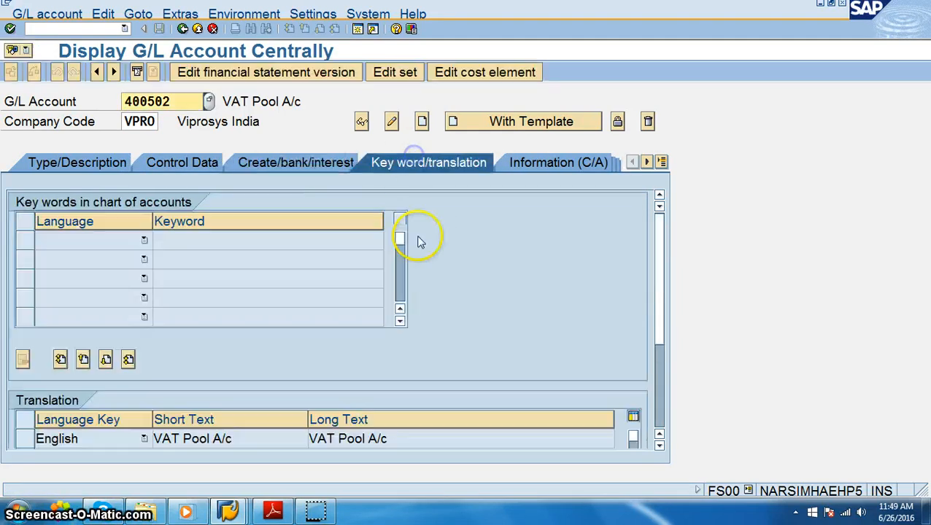
pyautogui.click(518, 160)
pyautogui.click(459, 243)
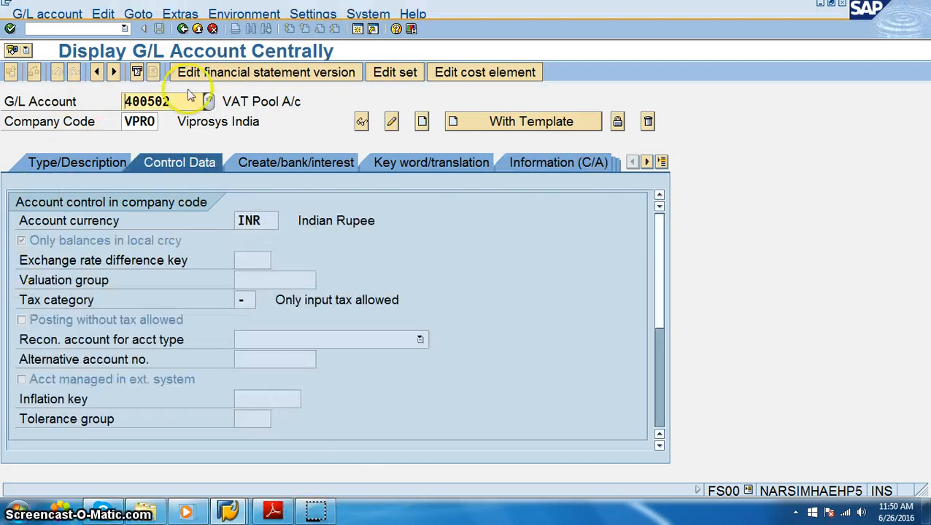
# Allow posting without tax in the VAT Pool A/c control data, save the account, and return to the PDF checklist
pyautogui.click(391, 121)
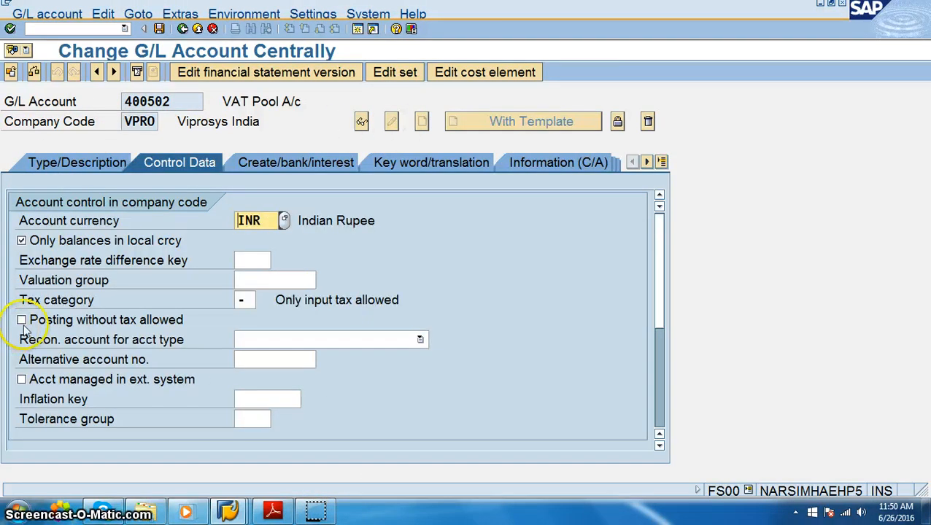
pyautogui.click(22, 320)
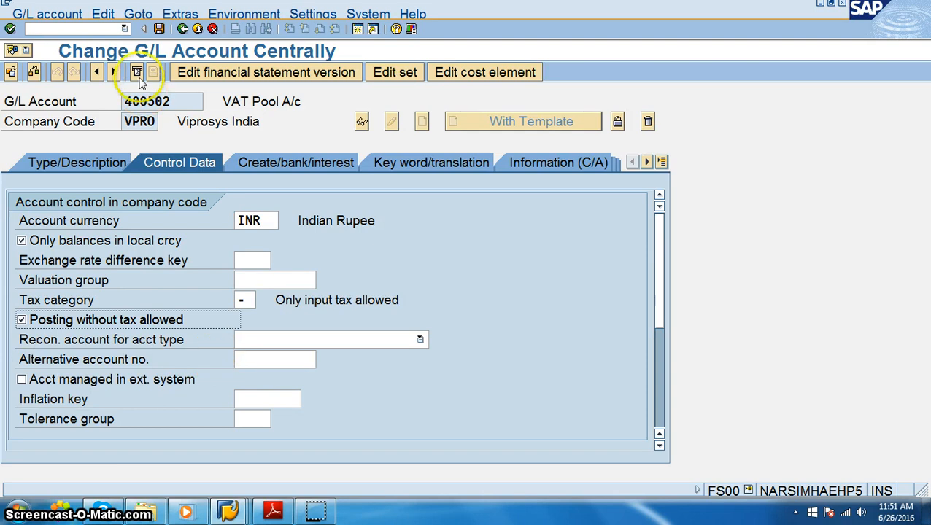
pyautogui.click(160, 28)
pyautogui.click(273, 510)
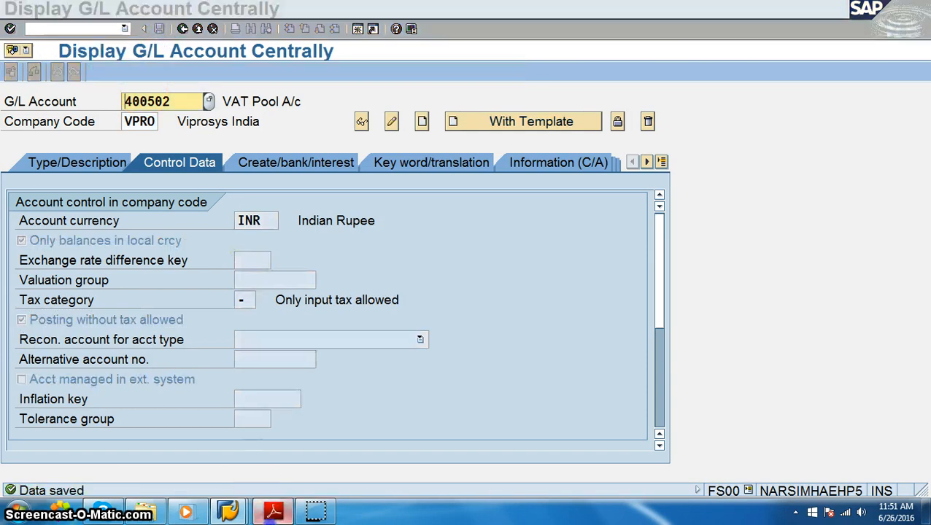
# Review checklist item 8 on posting a sale or purchase invoice to check input and output taxes, including transaction codes F-22 and F-43
pyautogui.scroll(-3, 488, 422)
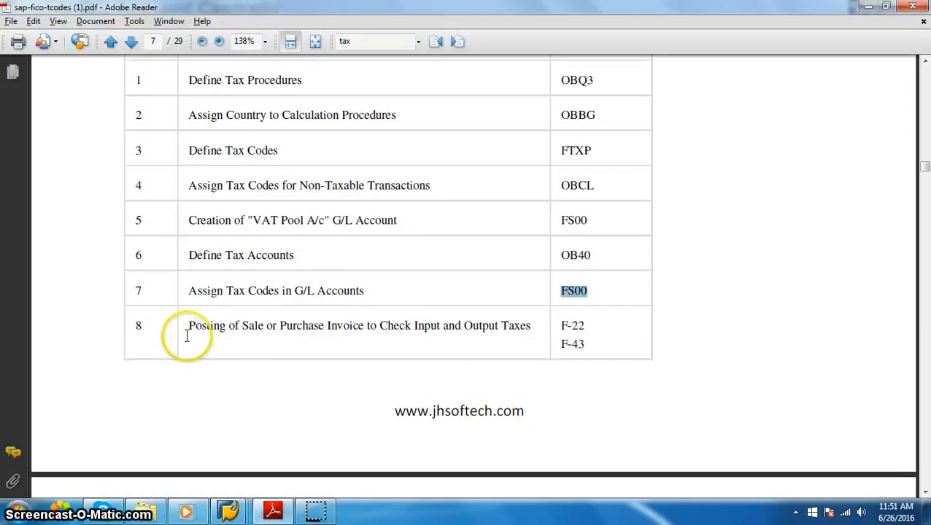
pyautogui.moveTo(188, 330); pyautogui.dragTo(274, 332)
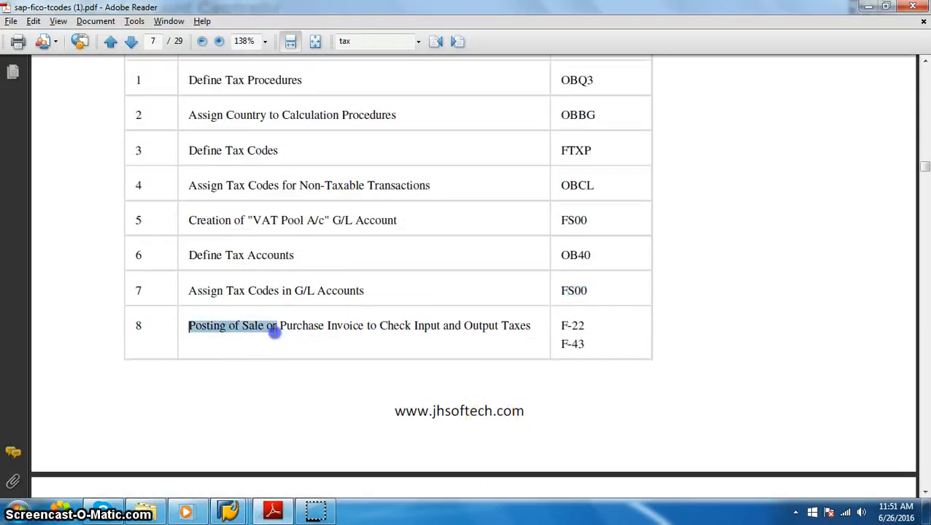
pyautogui.click(402, 340)
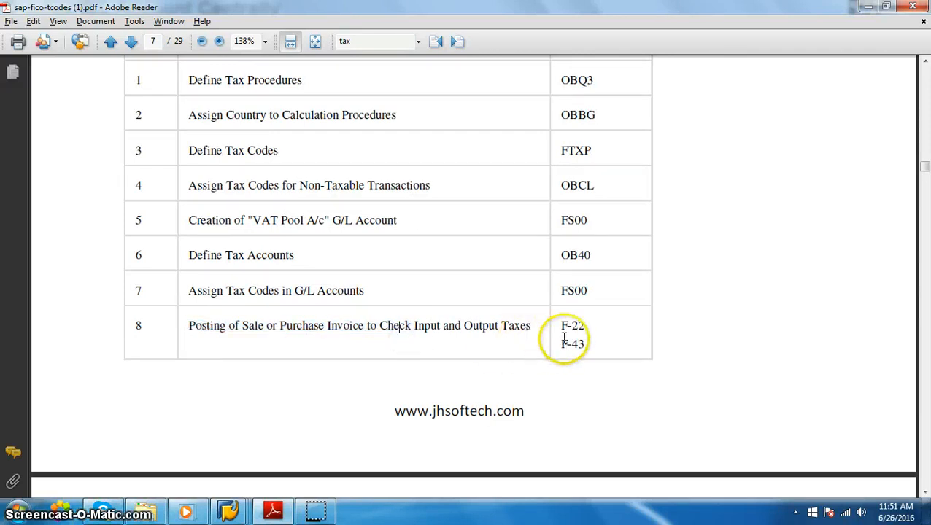
pyautogui.moveTo(559, 327); pyautogui.dragTo(588, 330)
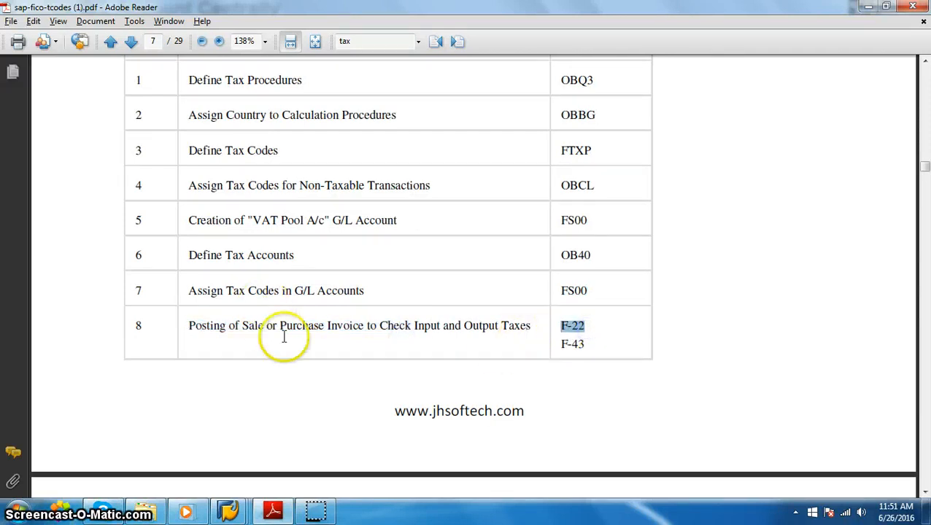
pyautogui.moveTo(278, 326); pyautogui.dragTo(364, 327)
pyautogui.moveTo(561, 344); pyautogui.dragTo(585, 346)
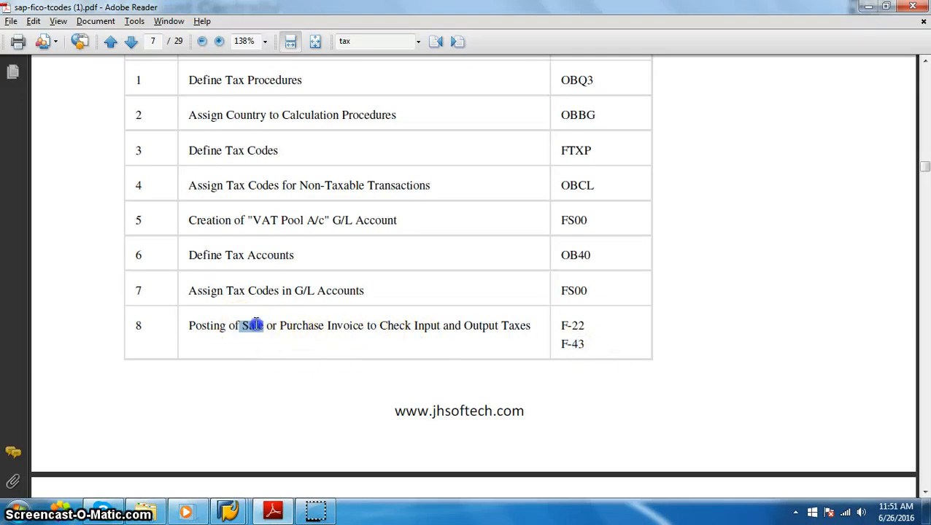
pyautogui.moveTo(560, 343); pyautogui.dragTo(584, 345)
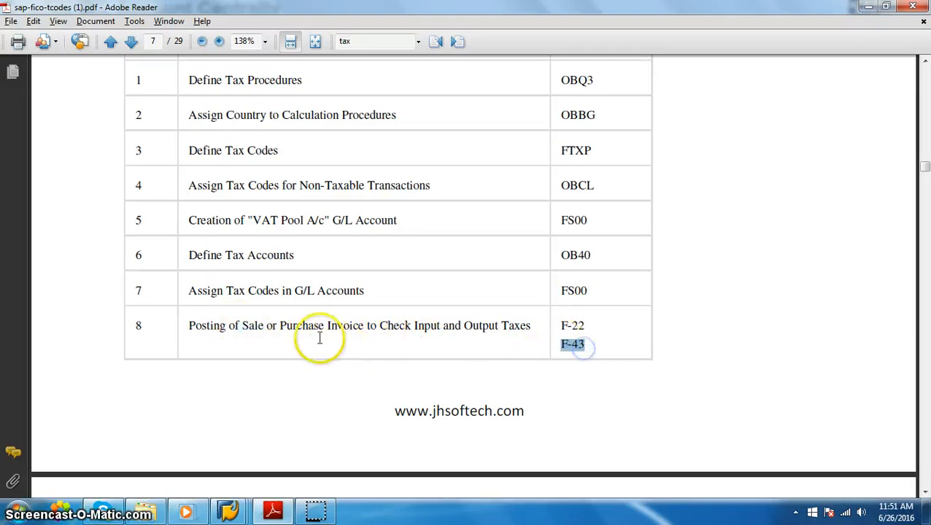
pyautogui.moveTo(285, 327); pyautogui.dragTo(328, 326)
pyautogui.scroll(-10, 359, 386)
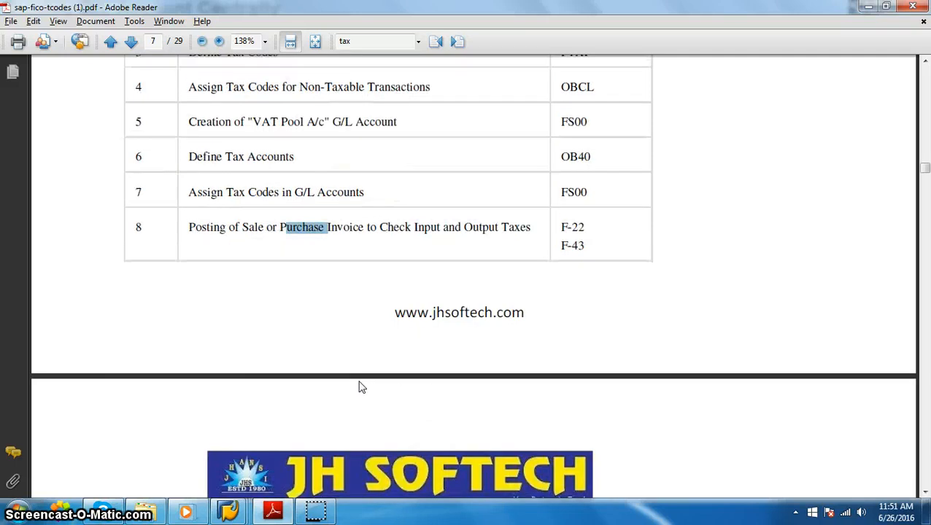
pyautogui.scroll(10, 358, 379)
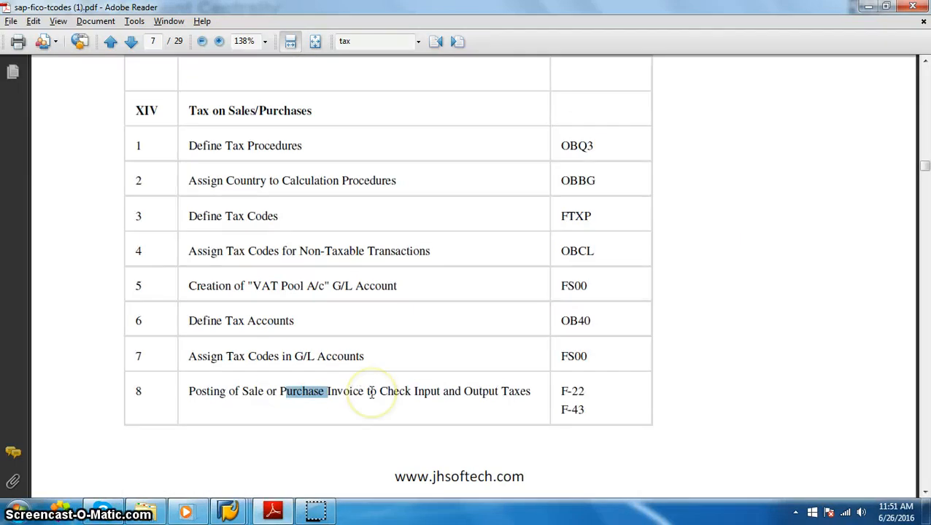
pyautogui.moveTo(319, 513)
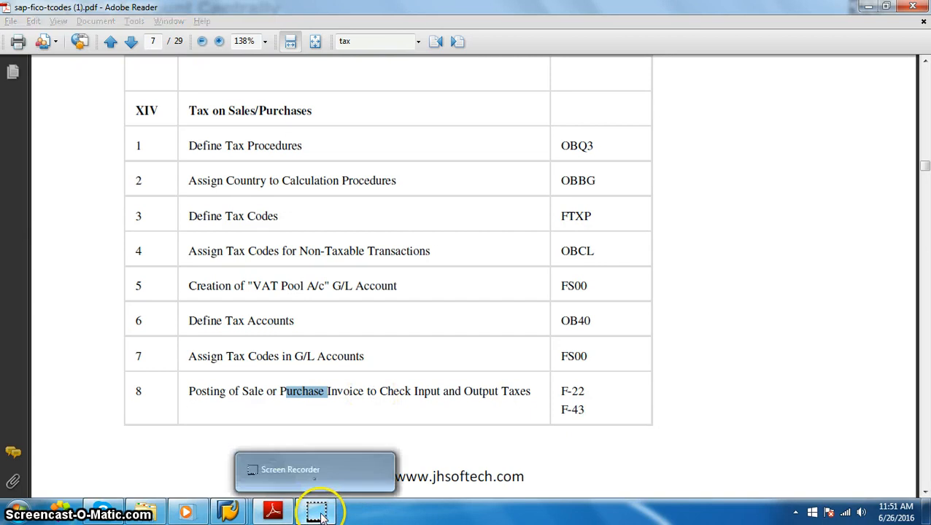